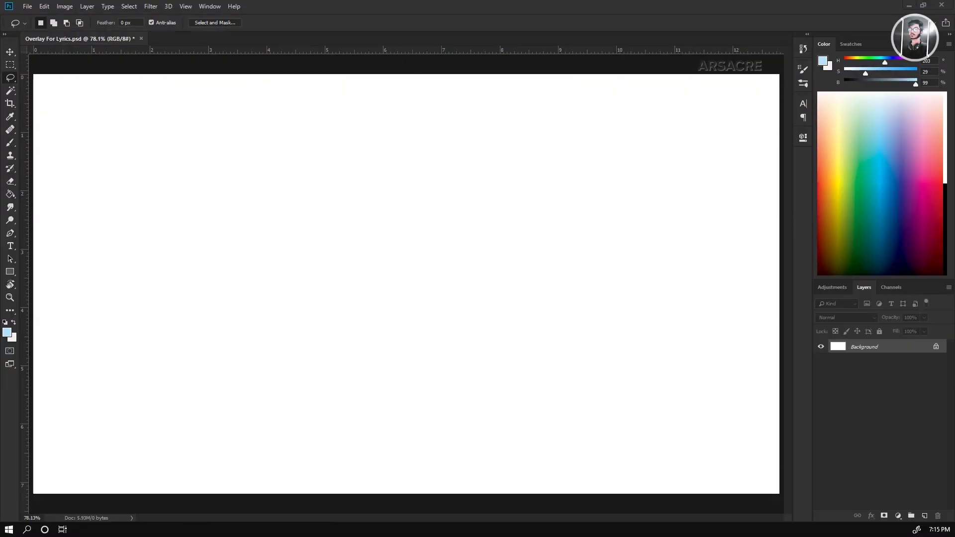
- Place the Cyber-Z Image Rem ReZero render toward the right of the canvas and add an empty layer above it
left_click_drag(954, 289, 623, 285)
left_click_drag(485, 301, 475, 303)
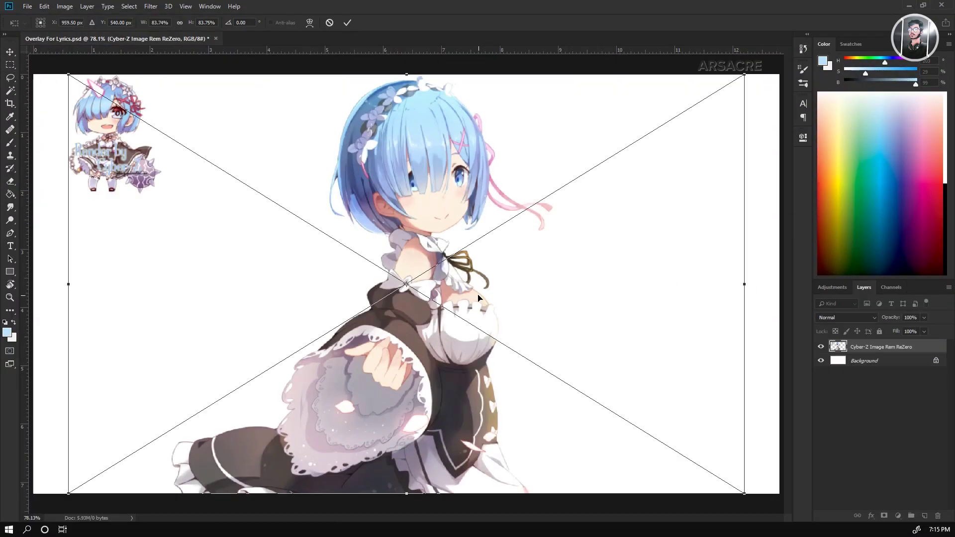
key("Return")
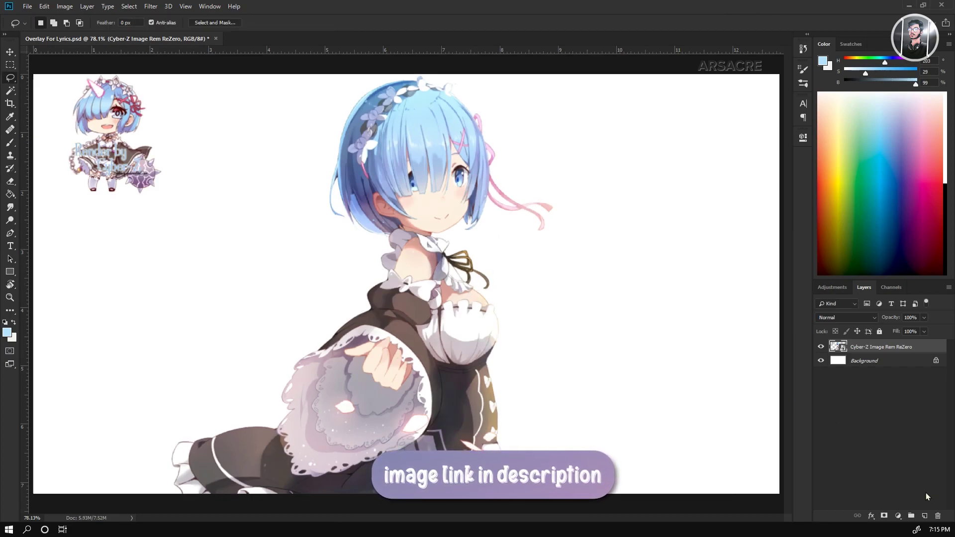
left_click(925, 516)
scroll(515, 265, "down", 3, "alt")
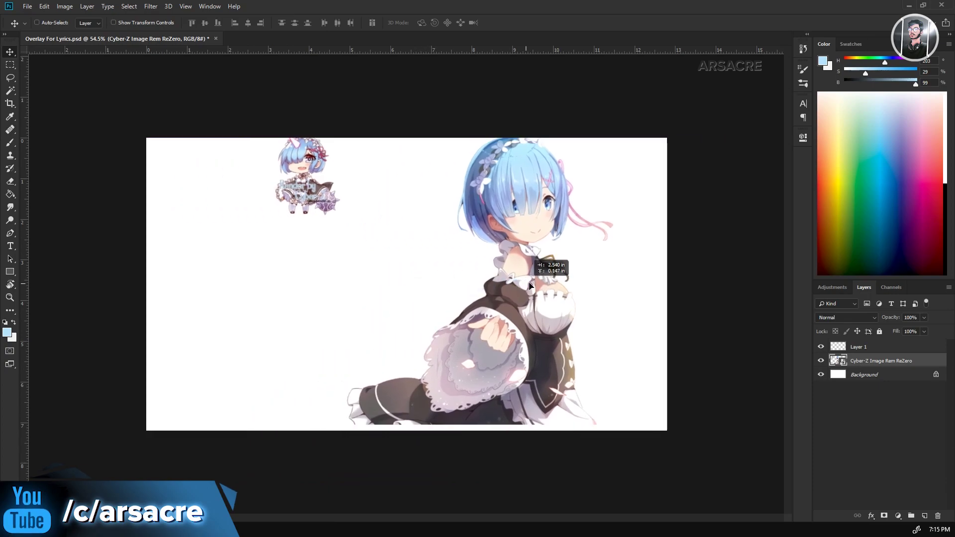
- Paint a light-blue border along all four canvas edges with the Hard Round Pressure Size brush, sampling the colour from the hair
key("b")
right_click(233, 180)
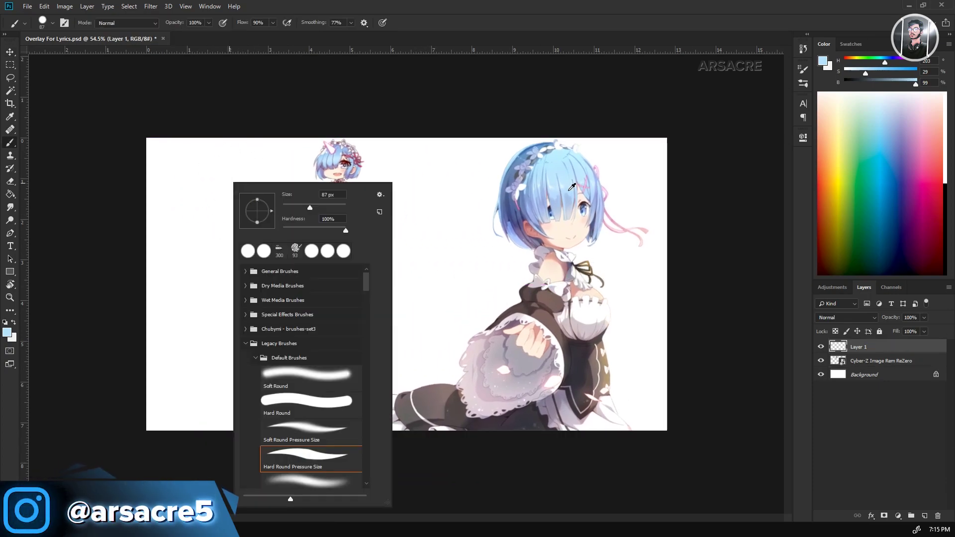
left_click(550, 196, "alt")
mouse_move(127, 141)
left_mouse_down()
mouse_move(514, 127)
mouse_move(732, 133)
left_mouse_up()
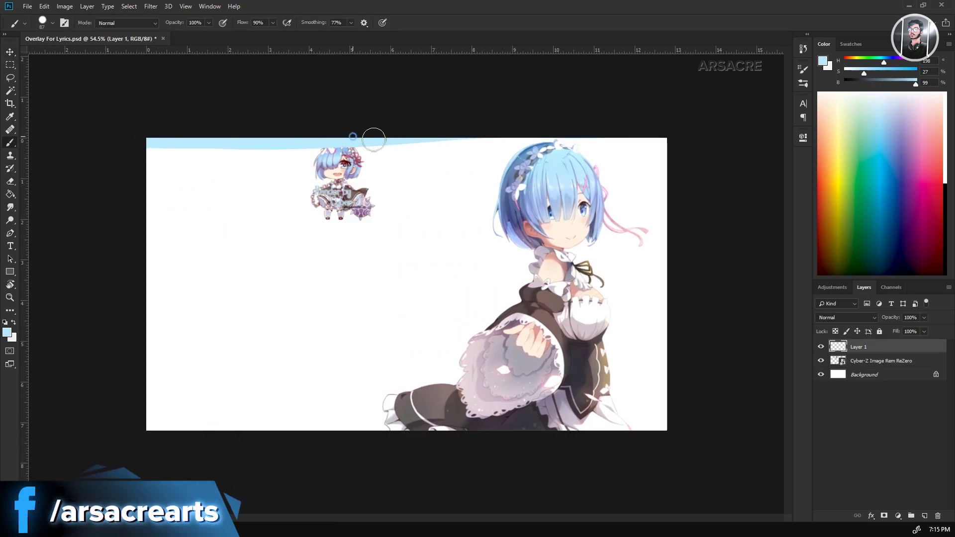
mouse_move(665, 137)
left_mouse_down()
mouse_move(675, 490)
mouse_move(683, 430)
mouse_move(32, 416)
left_mouse_up()
mouse_move(145, 137)
left_mouse_down()
mouse_move(138, 241)
mouse_move(153, 429)
left_mouse_up()
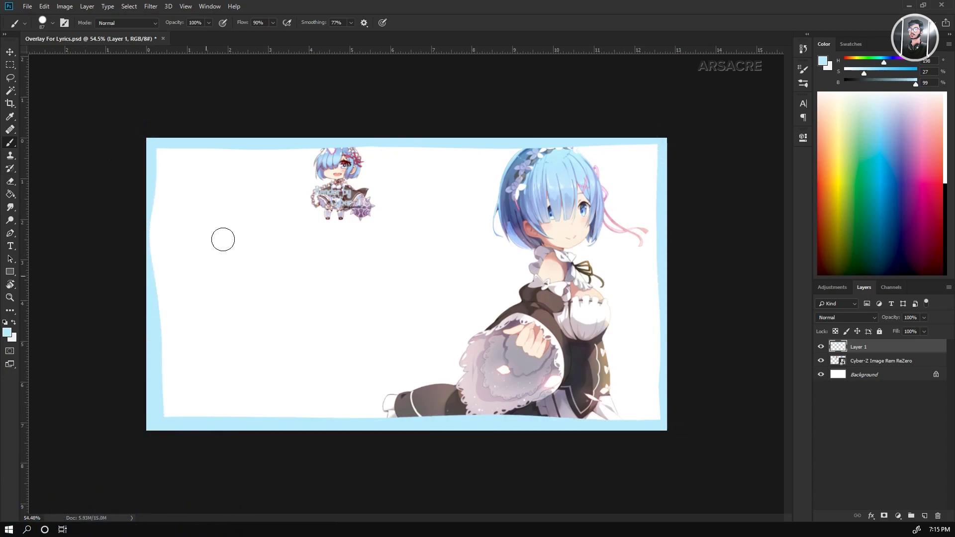
- Sample a dark blue from the hair shadow and paint thin uneven strokes along the outer edges of the border
left_click(513, 200, "alt")
mouse_move(215, 135)
left_mouse_down()
mouse_move(425, 126)
mouse_move(779, 136)
left_mouse_up()
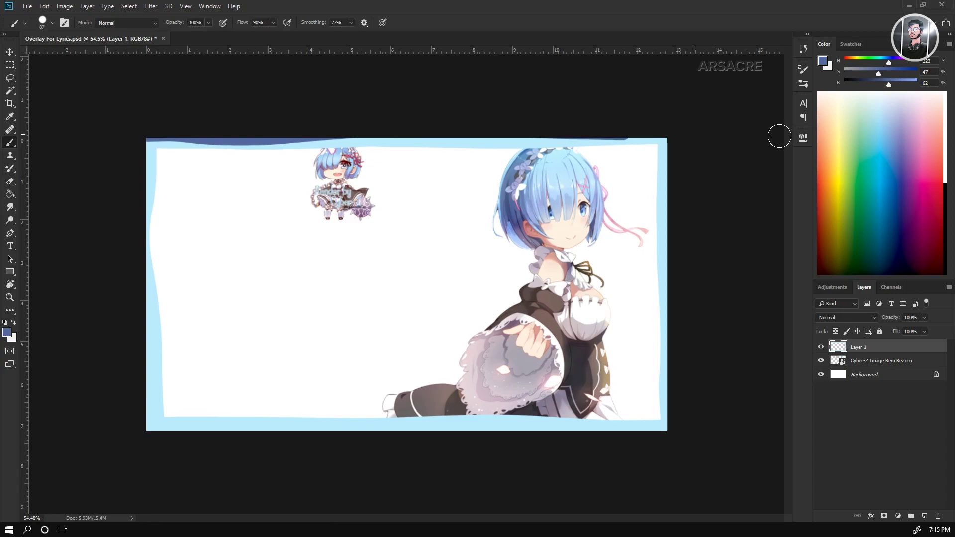
mouse_move(652, 439)
left_mouse_down()
mouse_move(390, 421)
mouse_move(83, 439)
left_mouse_up()
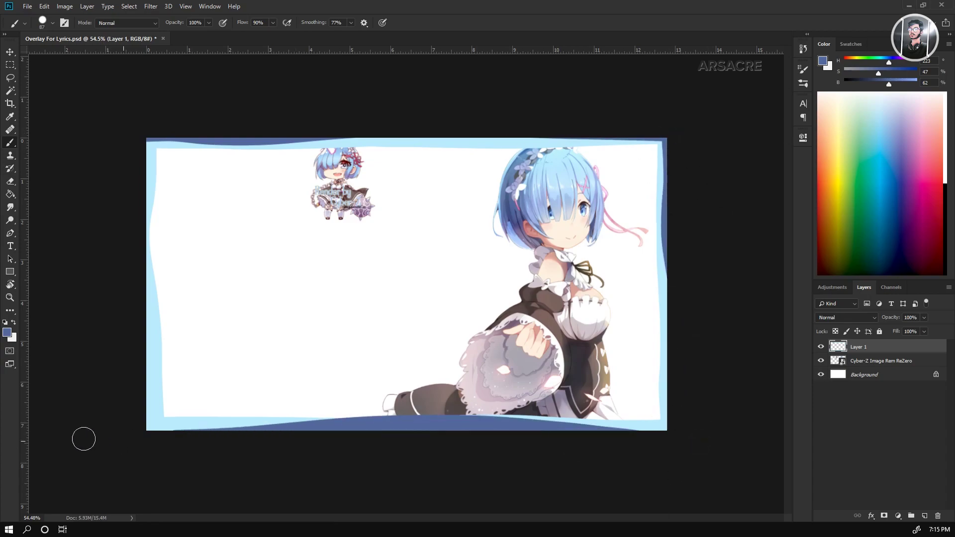
key("ctrl+z")
left_click_drag(707, 435, 73, 446)
left_click_drag(127, 148, 148, 429)
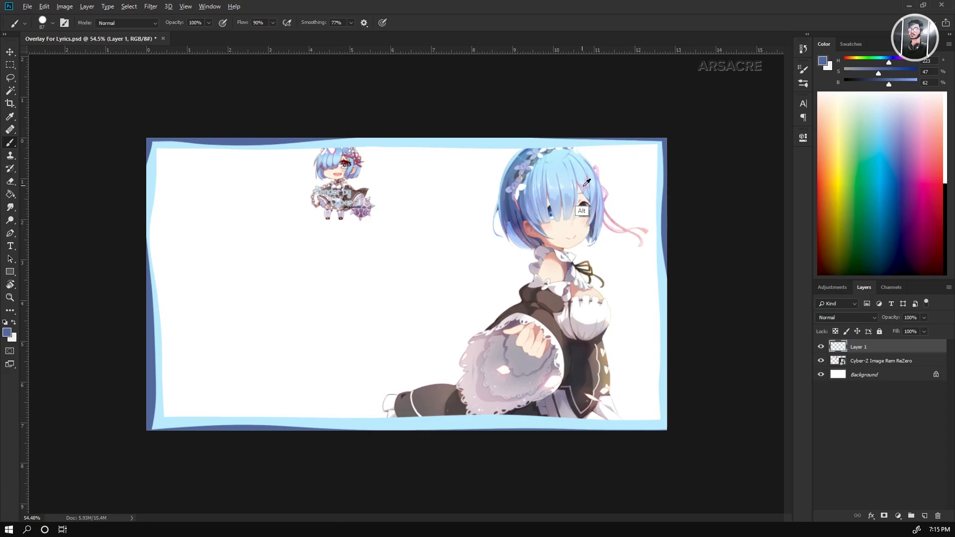
- Lock Layer 1's transparent pixels and shade the upper-right border in pale lavender with the Hard Round Pressure Opacity brush
left_click_drag(466, 147, 421, 159)
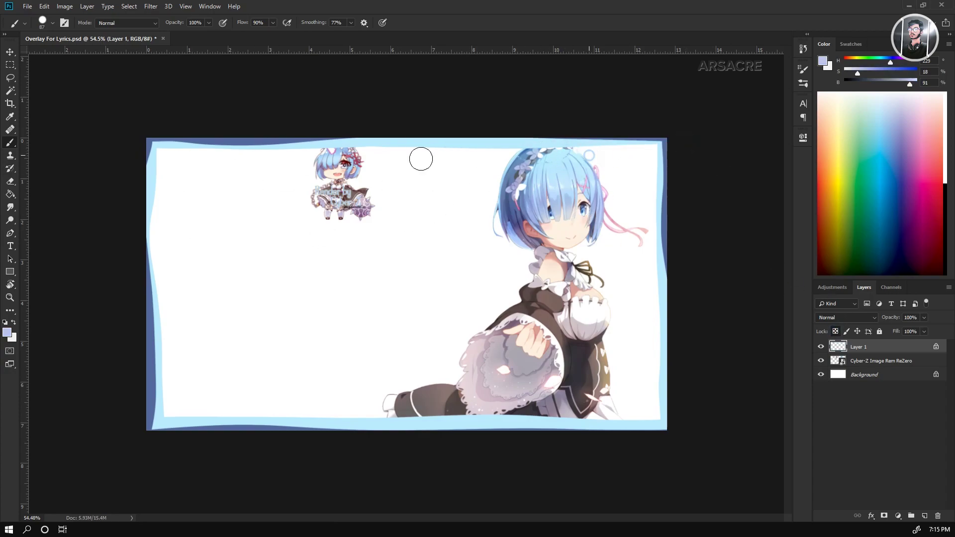
right_click(499, 243)
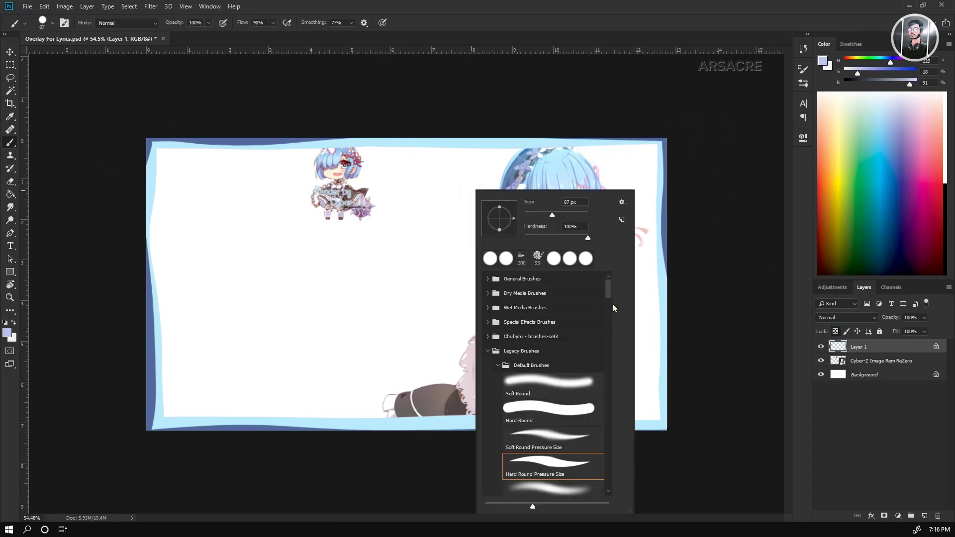
left_click_drag(609, 293, 609, 306)
left_click(577, 365)
left_click(697, 19)
key("ctrl+z")
key("ctrl+z")
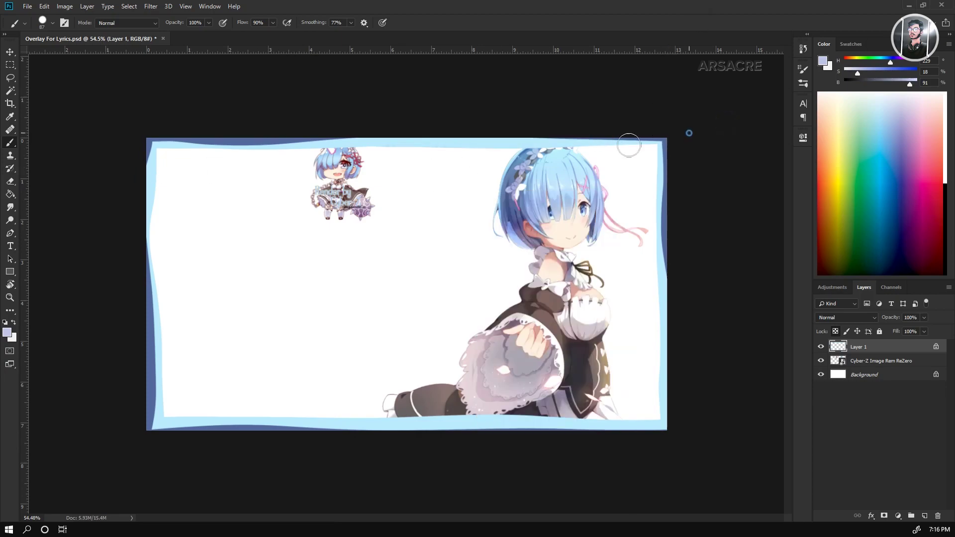
left_click_drag(679, 139, 549, 143)
- Try to extend the dark-blue shading along the left half of the top border, undoing unwanted strokes
left_click(213, 140, "alt")
mouse_move(170, 154)
left_mouse_down()
mouse_move(410, 142)
mouse_move(390, 140)
left_mouse_up()
key("ctrl+z")
key("ctrl+z")
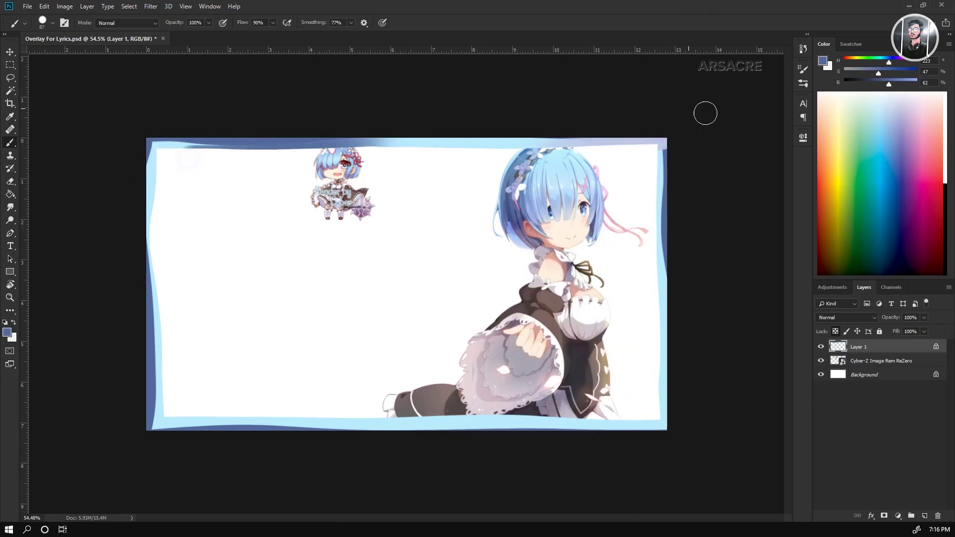
key("ctrl+z")
left_click(802, 69)
left_click(802, 69)
left_click_drag(216, 153, 421, 141)
key("ctrl+z")
left_click_drag(203, 187, 458, 140)
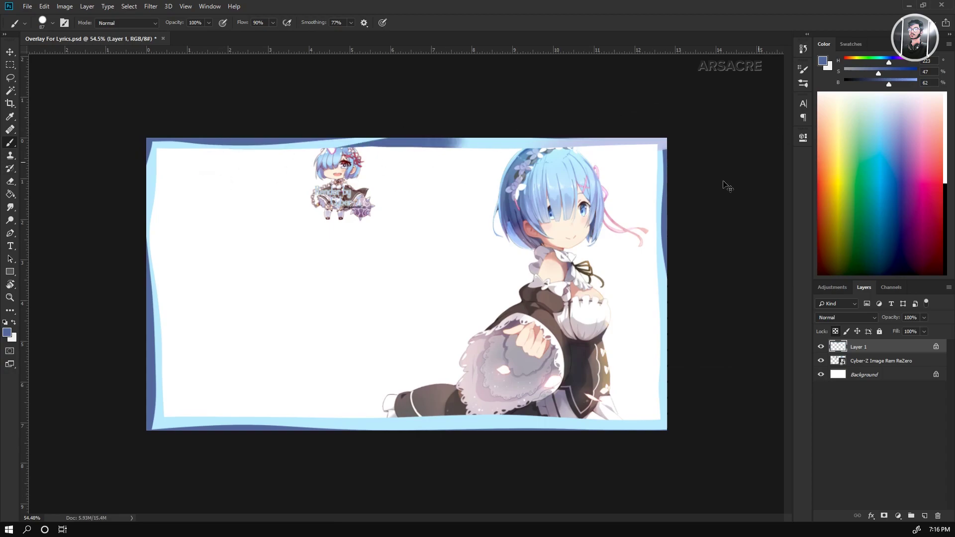
- Sample a periwinkle blue from the hair and shade the bottom border with it, undoing unwanted strokes
left_click(529, 170, "alt")
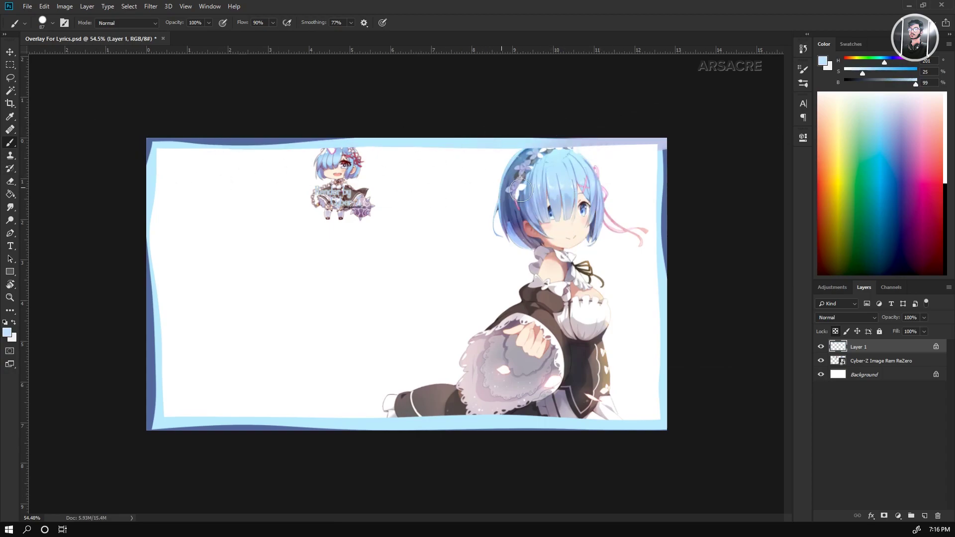
left_click(541, 199, "alt")
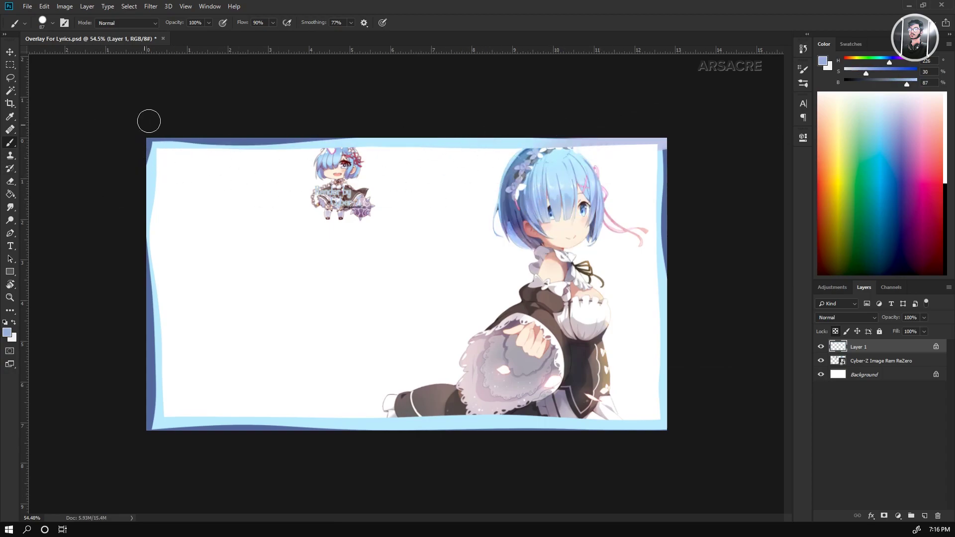
left_click_drag(224, 223, 280, 222)
left_click_drag(157, 150, 211, 323)
key("ctrl+z")
left_click_drag(157, 441, 383, 454)
key("ctrl+z")
left_click_drag(231, 402, 135, 440)
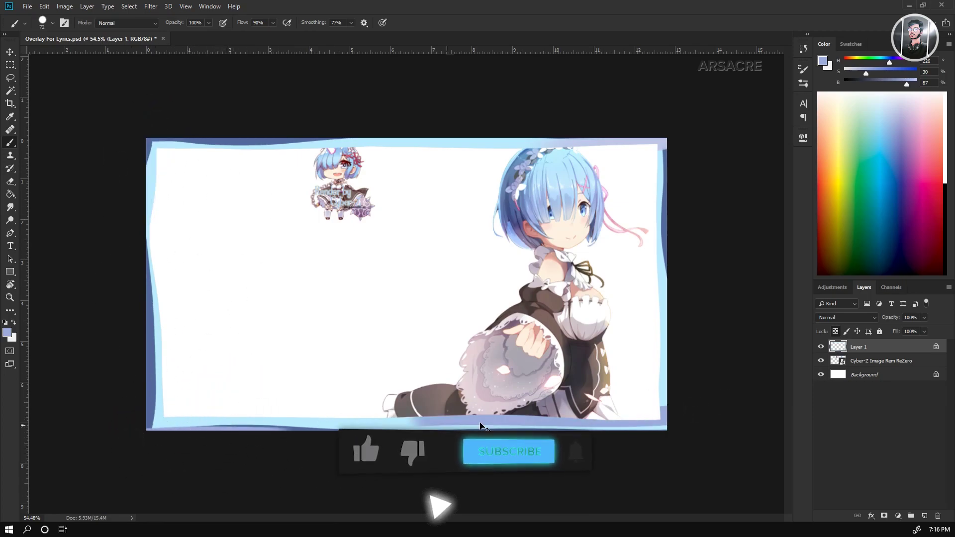
left_click_drag(476, 407, 293, 410)
key("ctrl+z")
left_click_drag(649, 415, 179, 335)
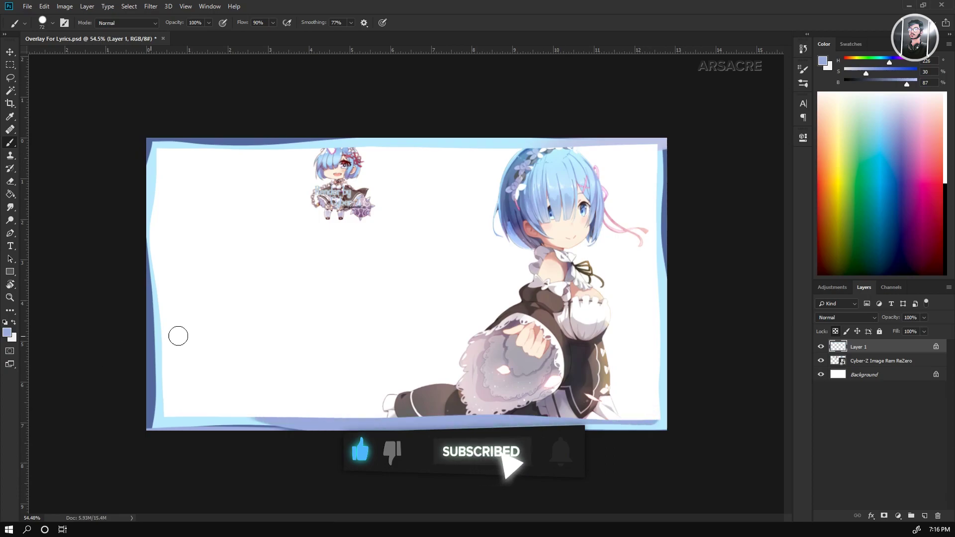
- Brush sampled light blue over both ends of the periwinkle shading on the bottom border
left_click(228, 423, "alt")
left_click_drag(688, 425, 546, 428)
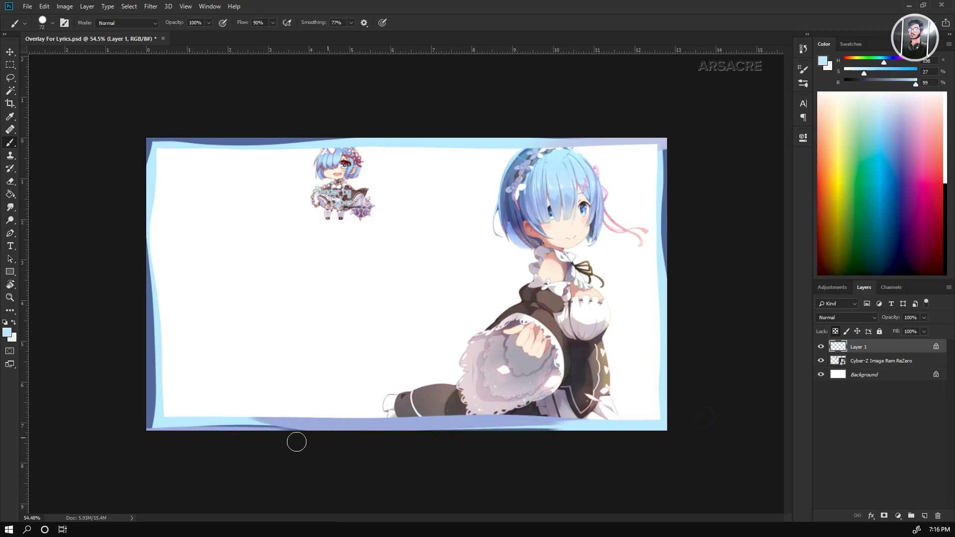
mouse_move(749, 426)
left_mouse_down()
mouse_move(656, 445)
mouse_move(695, 432)
left_mouse_up()
left_click(222, 423, "alt")
left_click_drag(191, 426, 400, 452)
key("ctrl+z")
left_click_drag(224, 427, 402, 442)
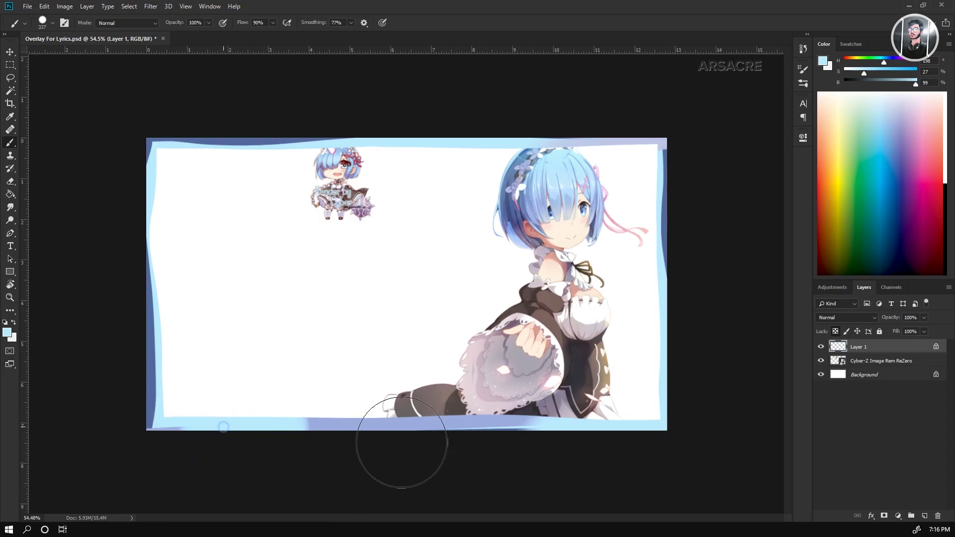
- Blend sampled periwinkle into the left part of the bottom border, undoing unwanted strokes
left_click(367, 424, "alt")
left_click_drag(353, 416, 317, 421)
key("ctrl+z")
mouse_move(391, 441)
left_mouse_down()
mouse_move(64, 400)
mouse_move(150, 448)
mouse_move(146, 499)
mouse_move(271, 445)
mouse_move(125, 416)
mouse_move(428, 462)
left_mouse_up()
key("ctrl+z")
key("ctrl+z")
- Sample dark blue from the left border and paint a thin outer strip along the right half of the top border
left_click(147, 390, "alt")
key("ctrl+z")
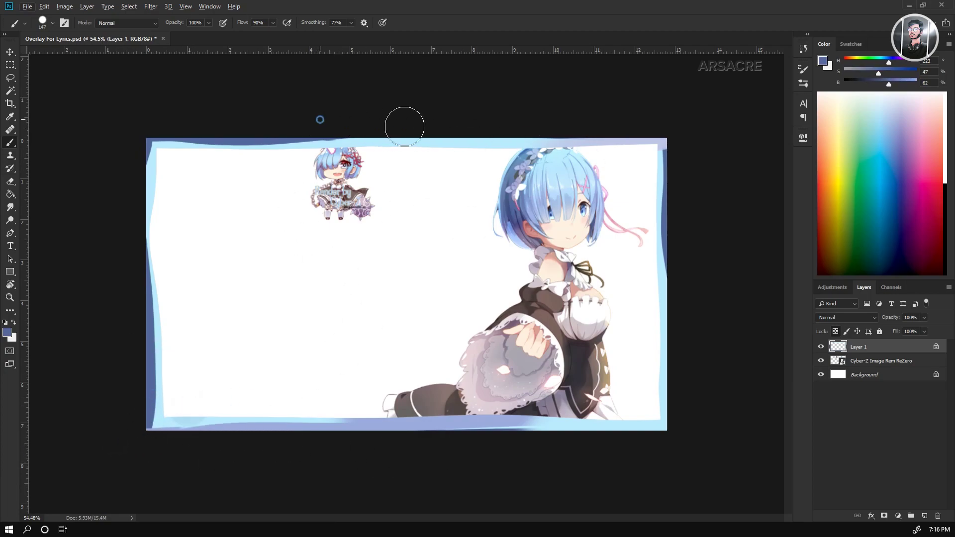
left_click_drag(404, 127, 768, 116)
key("ctrl+z")
mouse_move(313, 124)
left_mouse_down()
mouse_move(619, 120)
mouse_move(719, 141)
left_mouse_up()
key("ctrl+z")
mouse_move(712, 117)
left_mouse_down()
mouse_move(584, 124)
mouse_move(406, 103)
left_mouse_up()
key("ctrl+z")
left_click_drag(677, 122, 428, 122)
key("ctrl+z")
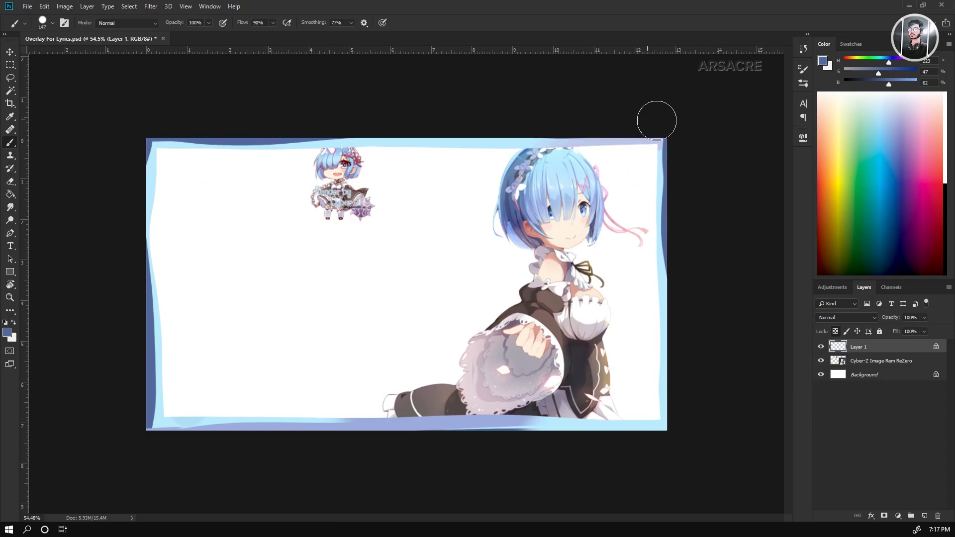
left_click_drag(647, 122, 383, 115)
key("ctrl+z")
key("ctrl+z")
left_click_drag(646, 119, 381, 122)
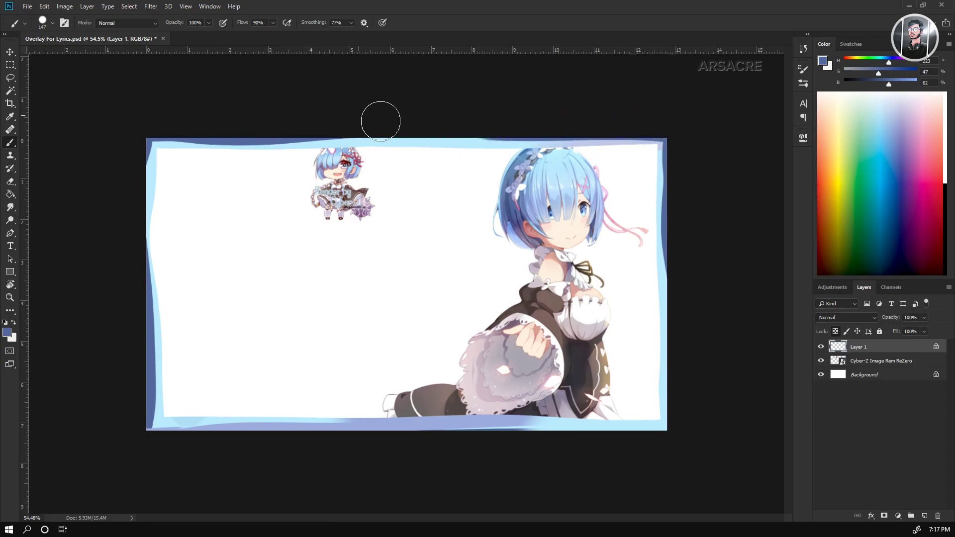
key("ctrl+z")
- Speckle light-blue drops over the dark areas of the top and left borders with the Watercolor Spatter Fine Drops brush at 300 px
right_click(467, 223)
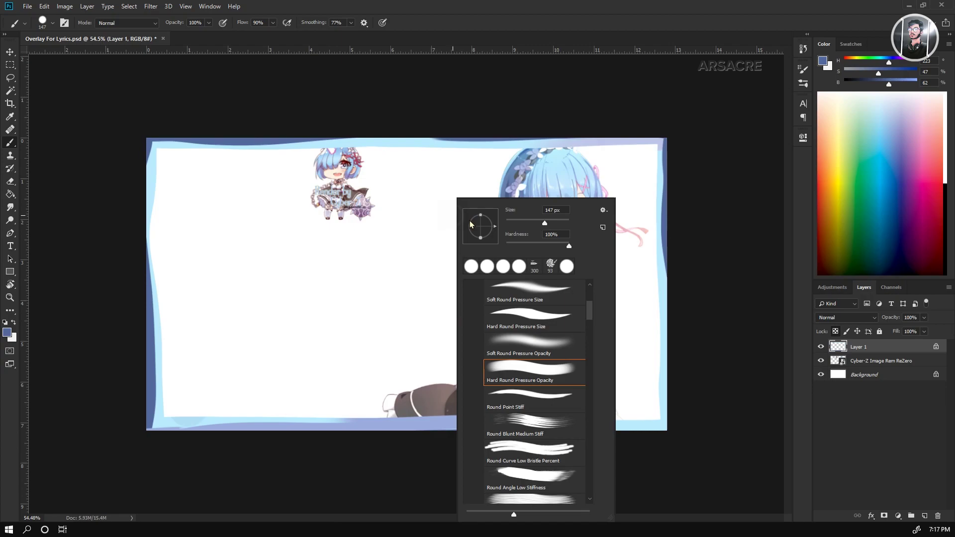
left_click_drag(590, 319, 591, 378)
left_click(539, 392)
left_click(607, 9)
left_click(280, 147, "alt")
left_click_drag(272, 151, 300, 152)
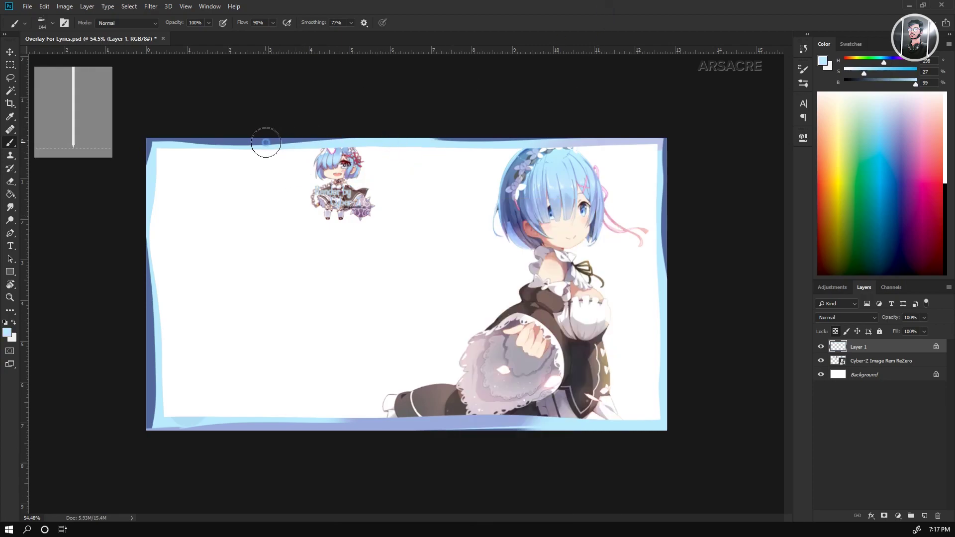
left_click_drag(213, 152, 314, 134)
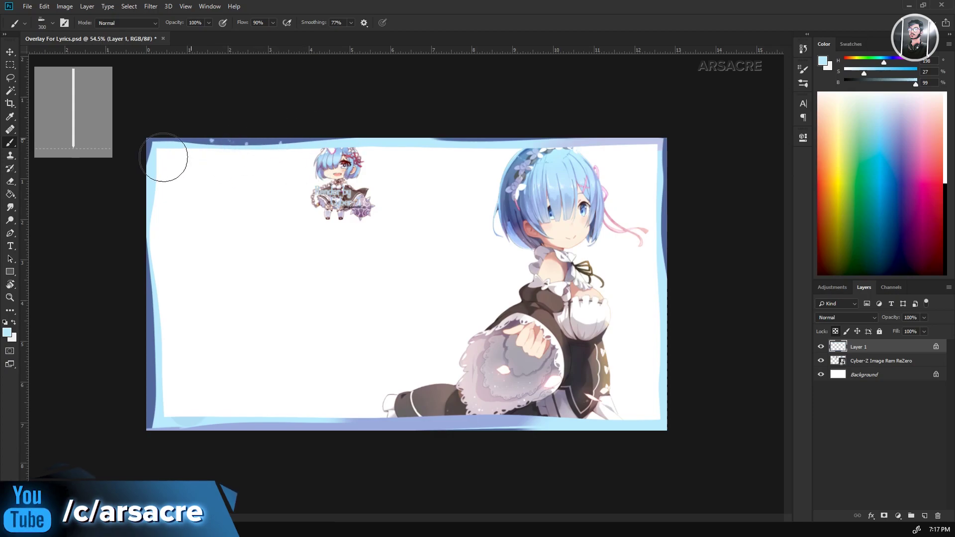
mouse_move(163, 157)
left_mouse_down()
mouse_move(144, 244)
mouse_move(169, 443)
mouse_move(154, 323)
mouse_move(160, 360)
mouse_move(141, 380)
left_mouse_up()
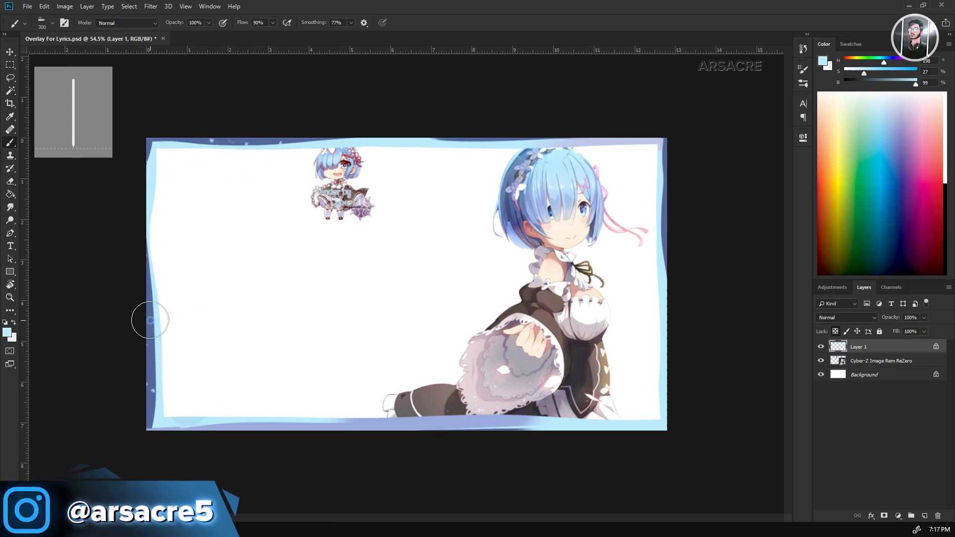
- Spatter dark-blue drops over the right and bottom borders and white drops over the light-blue top and left borders
left_click(662, 315, "alt")
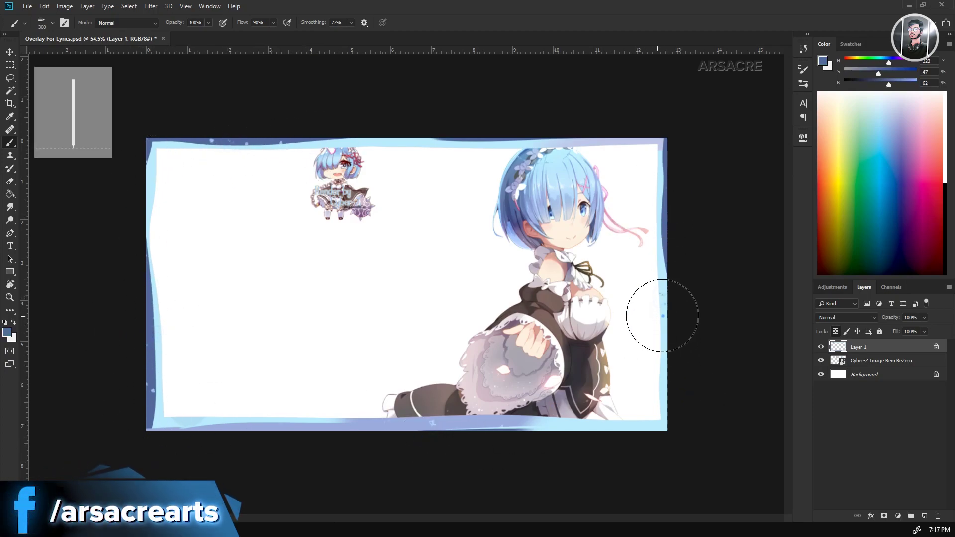
mouse_move(656, 422)
left_mouse_down()
mouse_move(504, 409)
mouse_move(616, 419)
mouse_move(310, 429)
mouse_move(99, 415)
left_mouse_up()
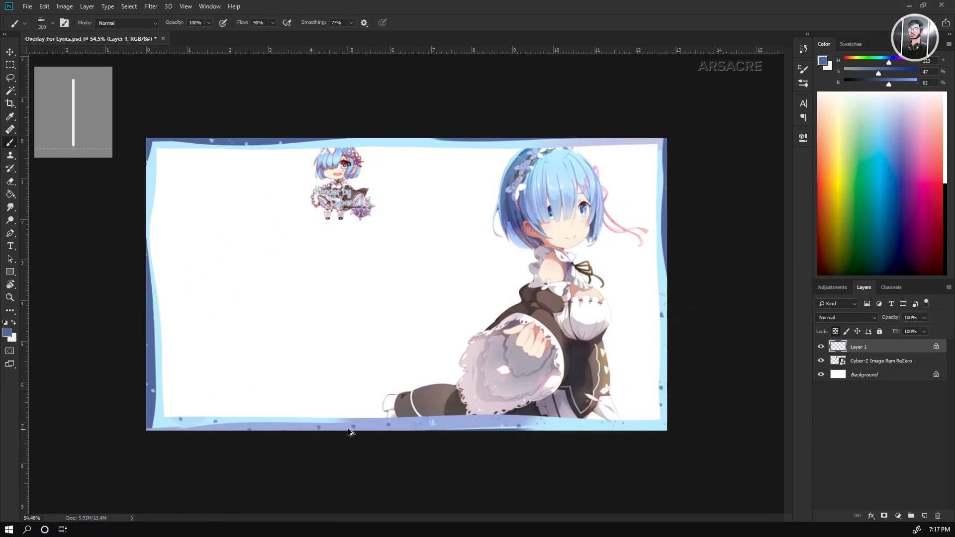
key("ctrl+alt+z")
left_click(403, 167, "alt")
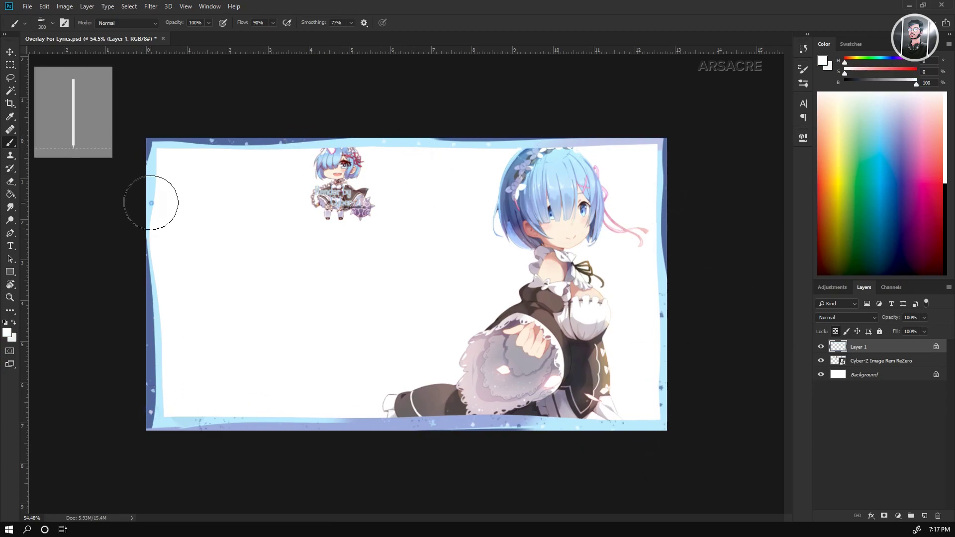
- Unlock Layer 1's transparent pixels and draw thin light-blue branches across the frame's top-left corner with the Hard Round Pressure Size brush
right_click(233, 229)
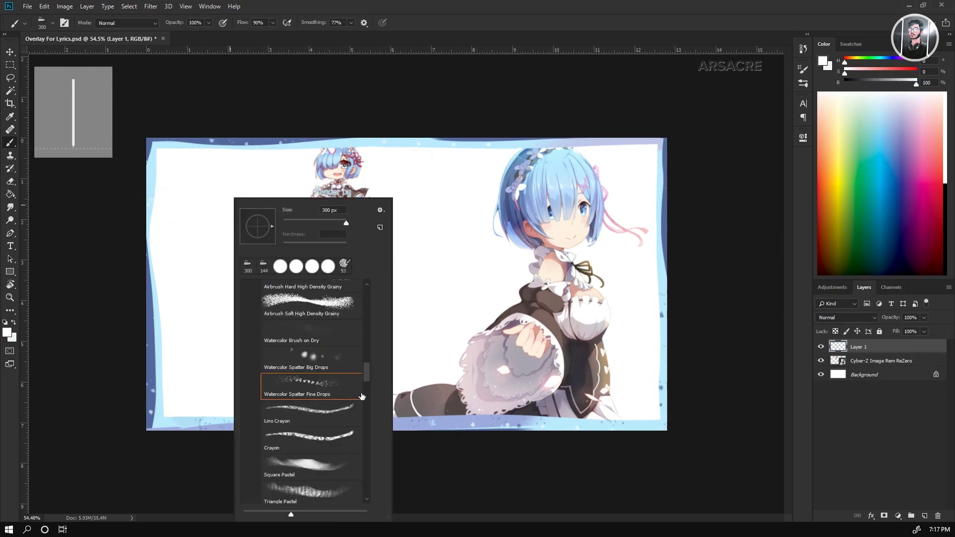
left_click_drag(367, 374, 370, 318)
left_click(571, 19)
key("z")
left_click_drag(170, 176, 219, 175)
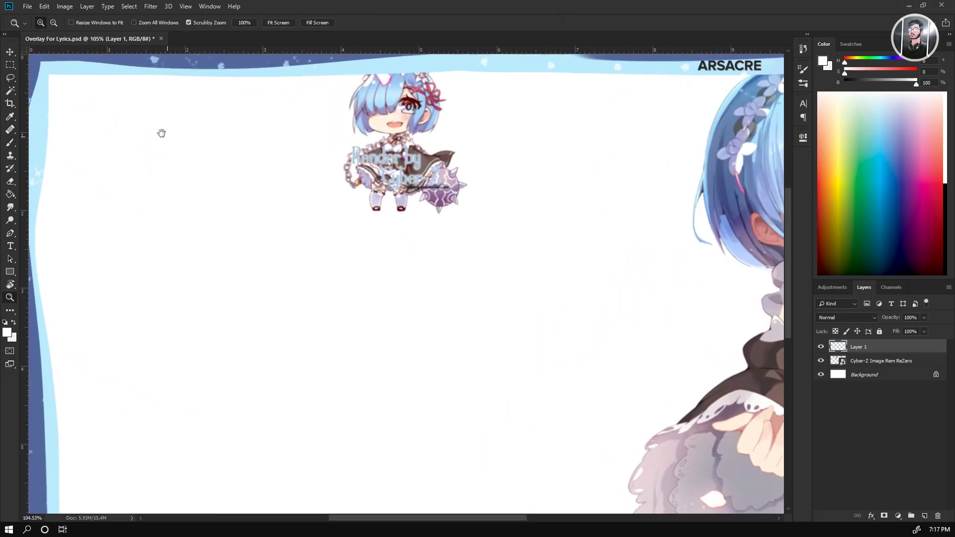
left_click_drag(160, 132, 234, 230)
key("l")
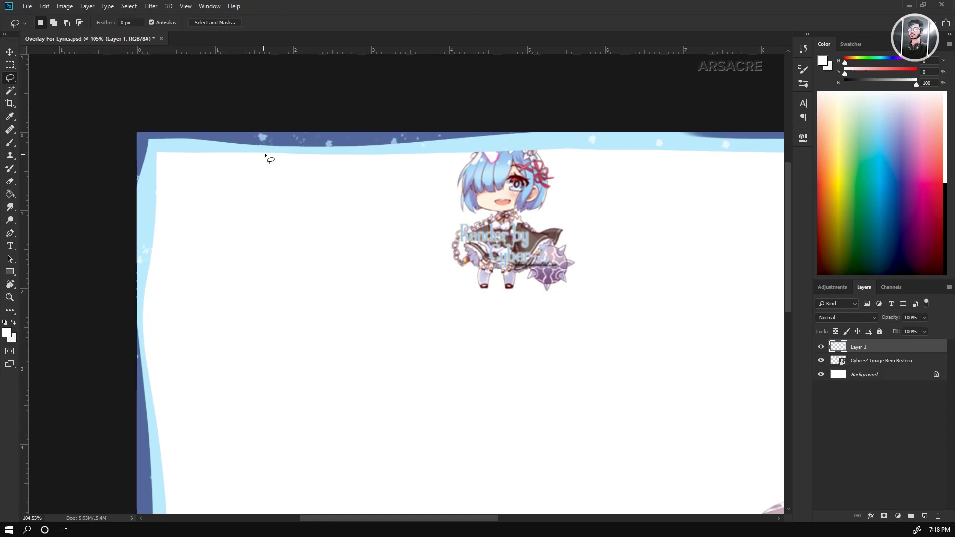
key("b")
left_click(239, 149, "alt")
right_click(251, 177)
left_click_drag(387, 341, 393, 263)
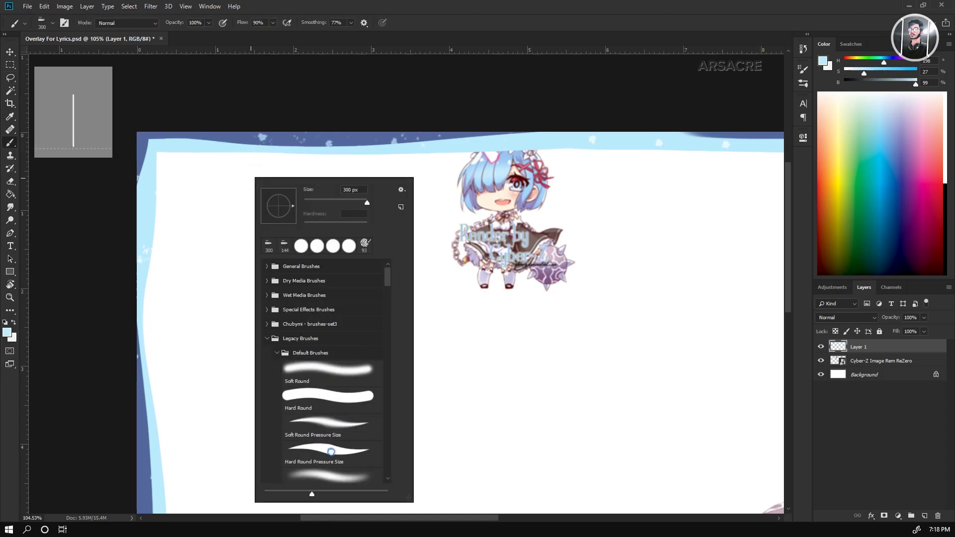
left_click(330, 452)
left_click_drag(407, 142, 330, 164)
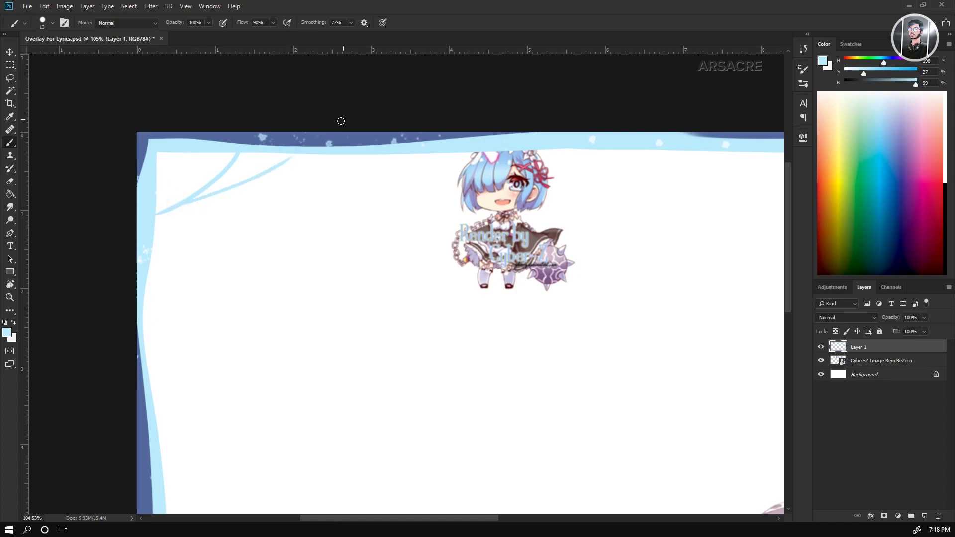
- Sample dark blue from the top border and paint a thin dark branch across the frame's top-left corner
scroll(268, 198, "down", 5)
left_click(172, 127, "alt")
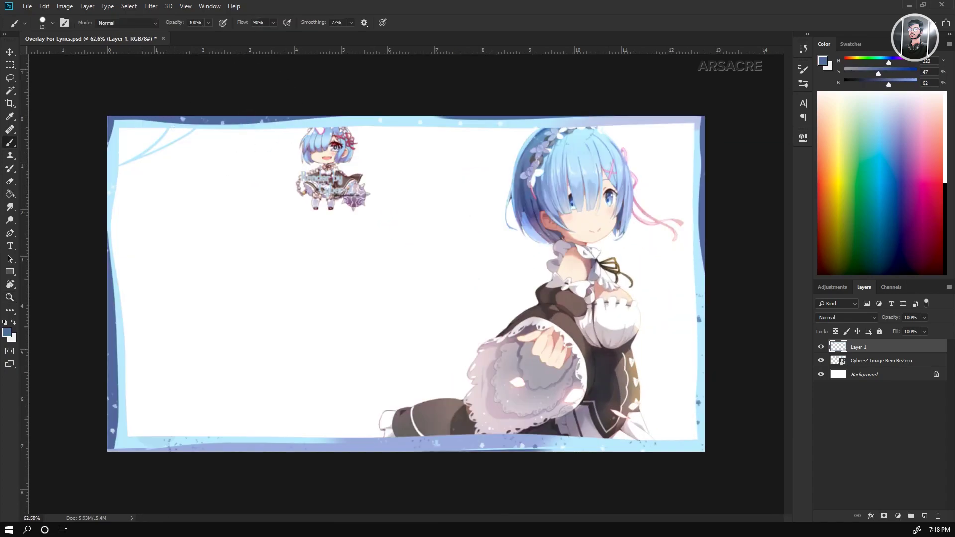
key("ctrl+z")
left_click_drag(175, 124, 108, 139)
- Lasso one larger star and two smaller ones below the corner branches, filling them with sampled light blue and dark blue respectively
left_click(188, 128, "alt")
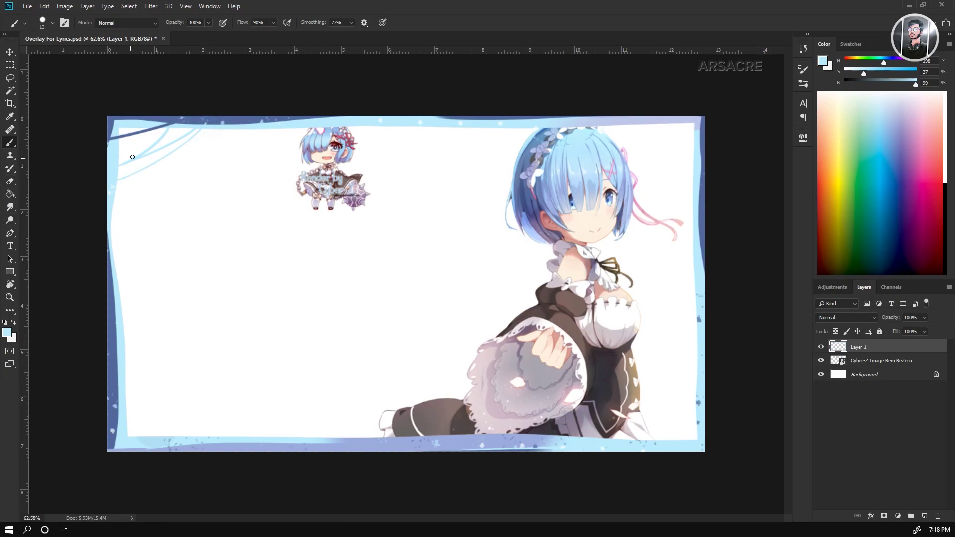
scroll(133, 157, "up", 4)
key("l")
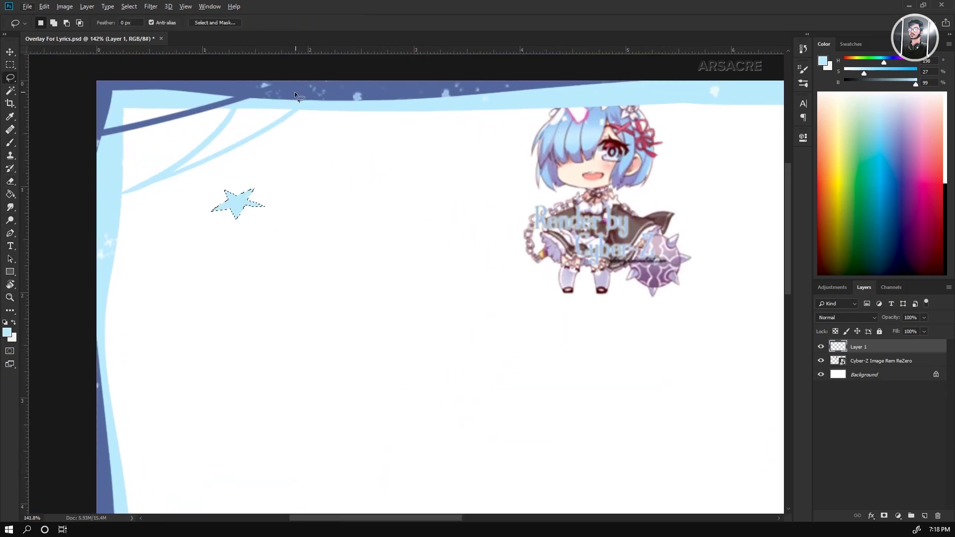
key("i")
left_click(295, 94)
key("l")
left_click(277, 165)
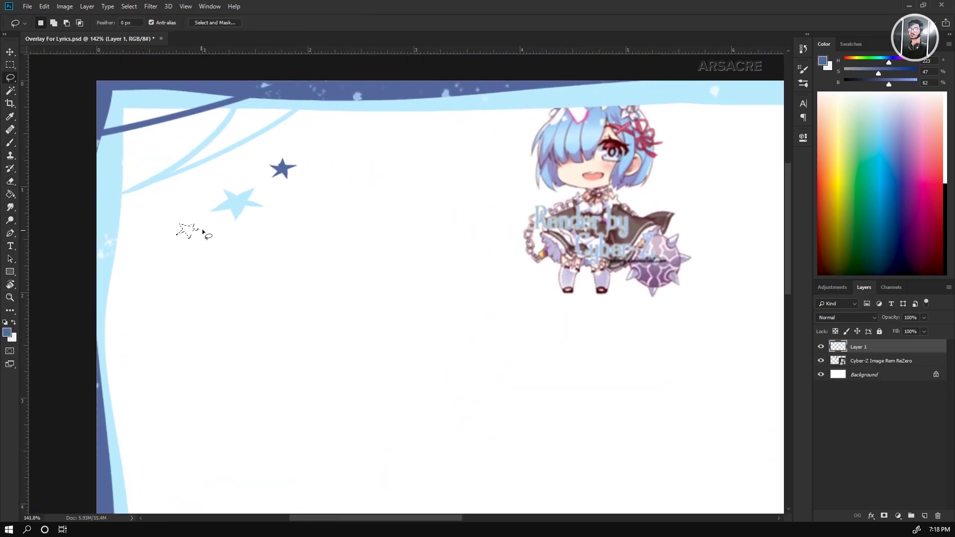
key("alt+BackSpace")
- Lasso two small blobs below the stars and fill one with dark blue and the other with sampled light blue
scroll(220, 252, "down", 2)
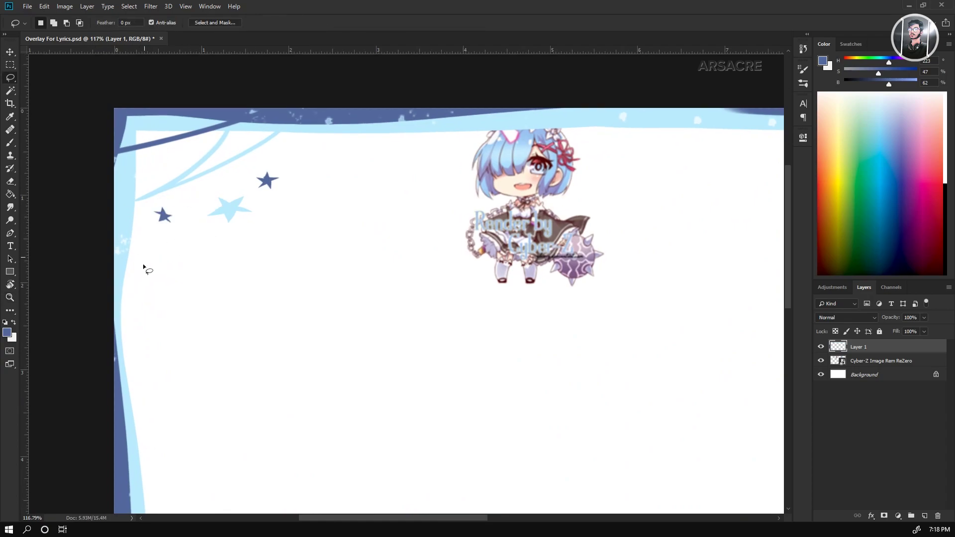
left_click_drag(137, 255, 137, 255)
key("alt+BackSpace")
key("b")
left_click(228, 210, "alt")
key("l")
left_click_drag(192, 234, 195, 234)
key("alt+BackSpace")
- Lasso a small dot by the branches and fill it with red sampled from the chibi's ribbon, brightened to 96%
left_click_drag(239, 138, 239, 138)
key("b")
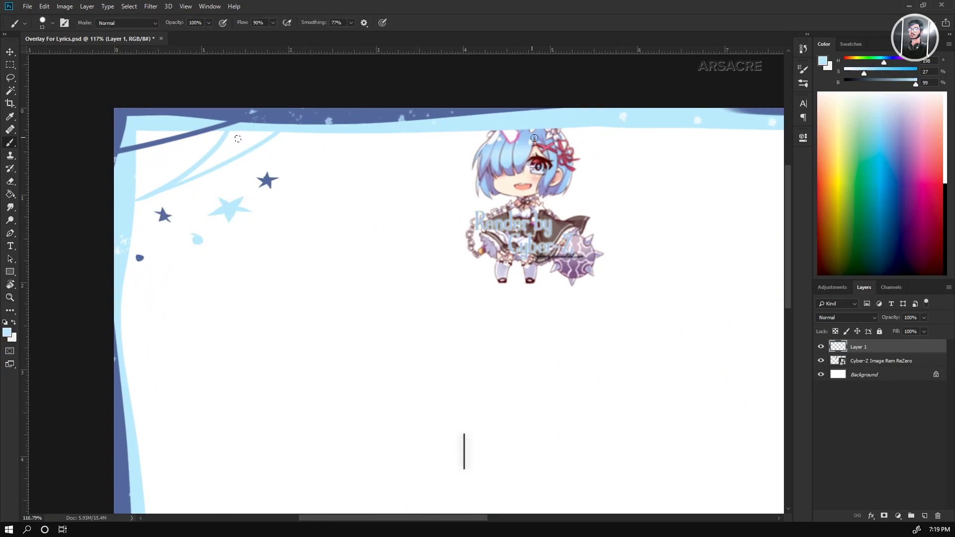
left_click(567, 152, "alt")
key("alt+BackSpace")
left_click_drag(905, 85, 913, 84)
key("alt+BackSpace")
key("z")
mouse_move(249, 175)
left_mouse_down()
mouse_move(196, 215)
mouse_move(255, 178)
left_mouse_up()
key("l")
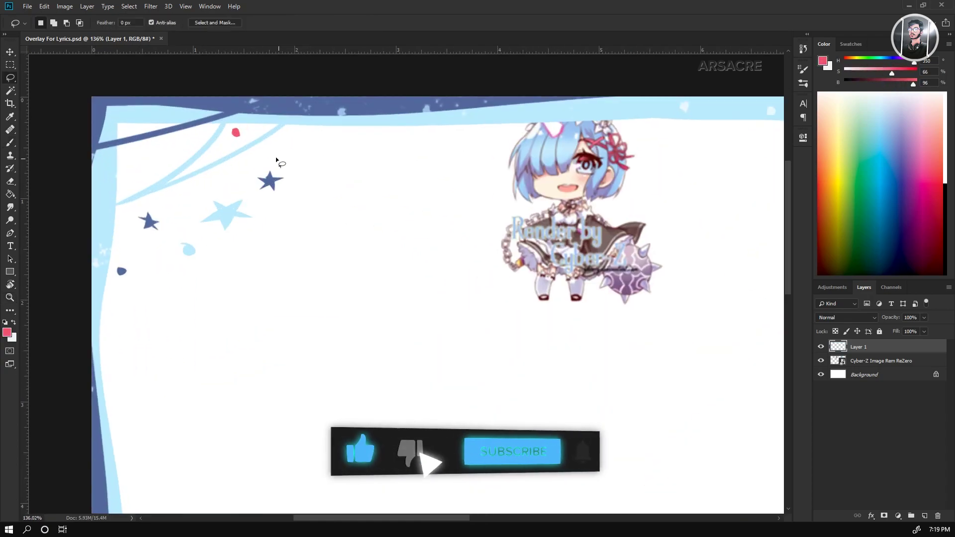
mouse_move(171, 160)
left_mouse_down()
mouse_move(163, 176)
mouse_move(172, 161)
mouse_move(155, 153)
left_mouse_up()
key("alt+BackSpace")
key("z")
key("ctrl+z")
- Lasso a crescent moon between the dark and light-blue corner branches and fill it with the red
key("l")
left_click(164, 144)
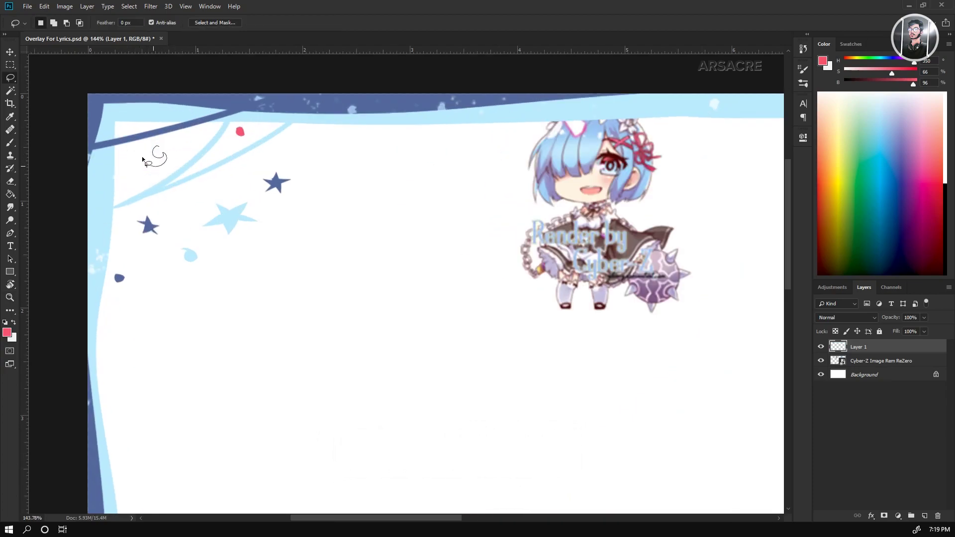
scroll(202, 155, "down", 2)
- Sample light blue and add a small star between the red moon and the red dot
key("i")
left_click(187, 191)
key("l")
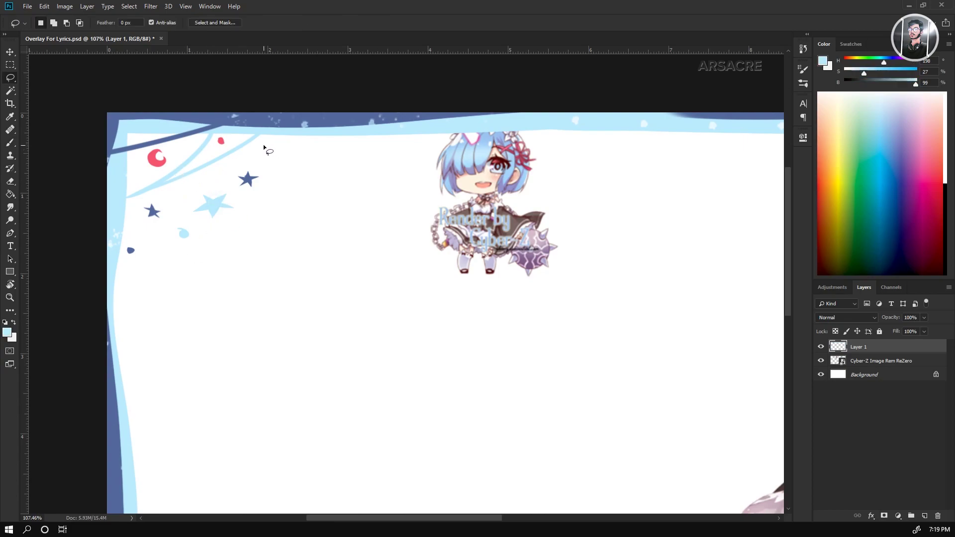
- Lasso the dark-blue star beside the large light-blue one and move it up to the branch tips, adjusting it with Free Transform
left_click_drag(231, 178, 234, 174)
key("v")
left_click_drag(248, 180, 262, 148)
key("ctrl+t")
key("Return")
key("ctrl+t")
key("Return")
- Lasso the large light-blue star and reposition it closer to the branches with Free Transform
key("l")
left_click_drag(224, 192, 226, 190)
key("ctrl+t")
mouse_move(238, 185)
left_mouse_down()
mouse_move(230, 192)
mouse_move(257, 178)
left_mouse_up()
key("Return")
- Lasso the light-blue blob, move its round part up towards the stars and clear the selection
scroll(184, 218, "up", 1)
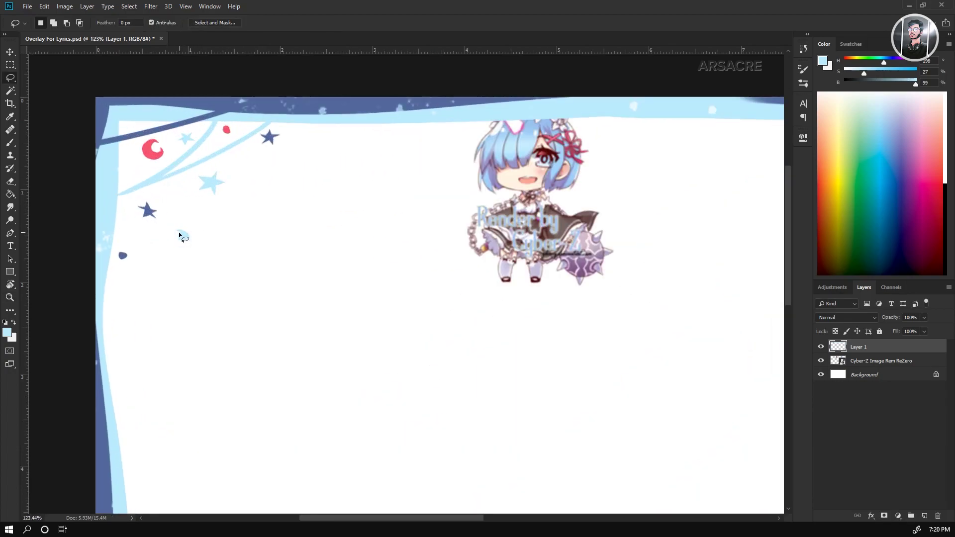
left_click_drag(185, 228, 189, 229)
key("v")
left_click_drag(185, 230, 191, 207)
key("ctrl+d")
scroll(193, 195, "down", 1)
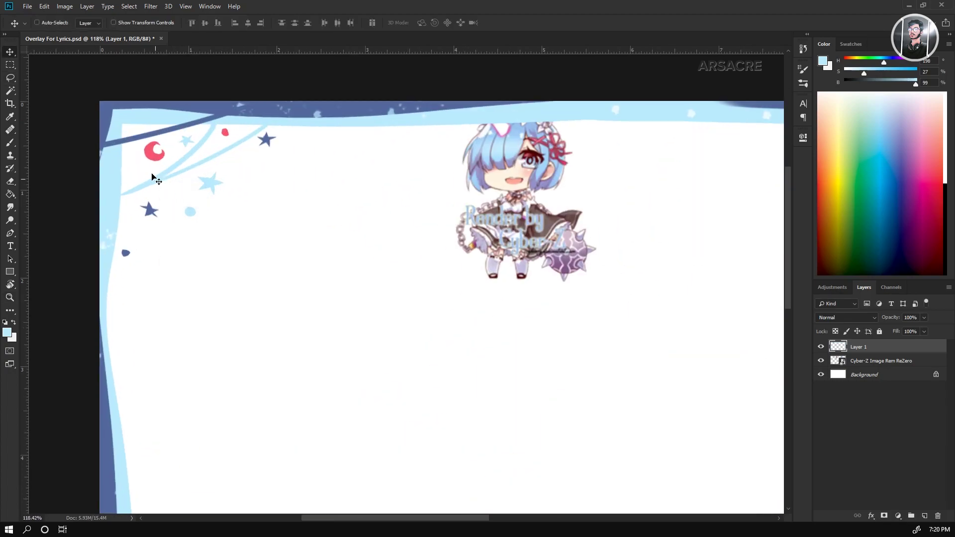
- Dot small red and dark-blue specks around the moon and stars with the Brush, using colours sampled from those shapes
key("b")
left_click(155, 153, "alt")
left_click(145, 162)
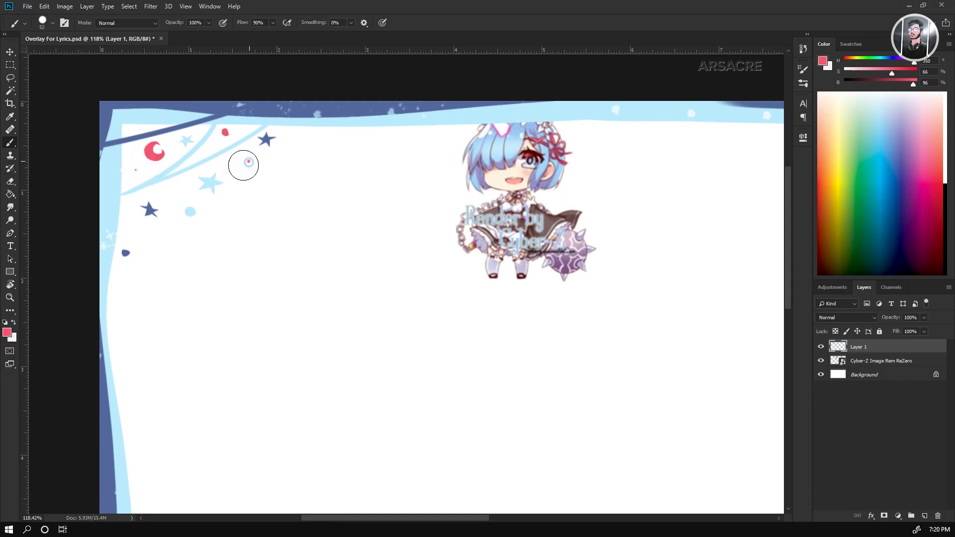
left_click(130, 213)
left_click(149, 210, "alt")
left_click(237, 132)
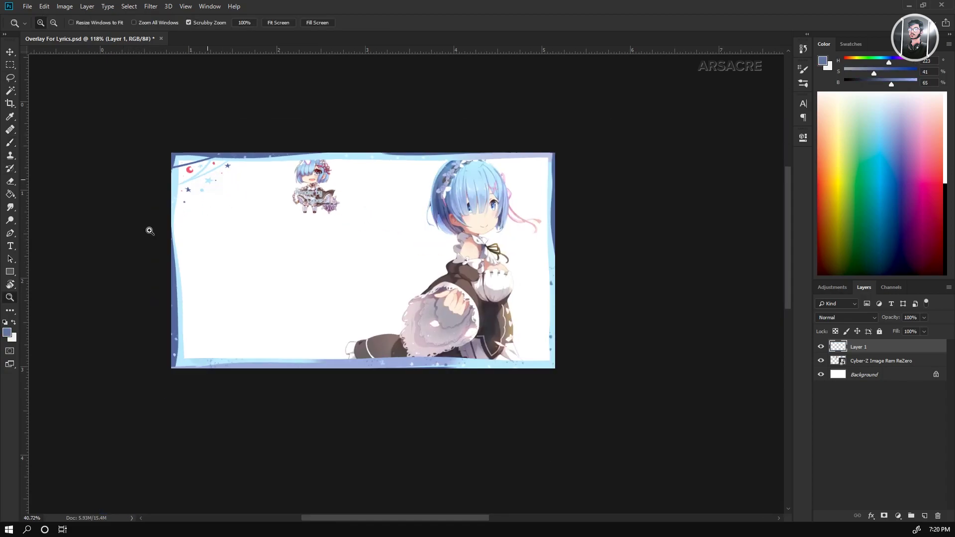
- Sample dark blue and paint a thin curved branch across the frame's bottom-left corner
scroll(149, 228, "down", 3)
left_click(163, 142, "alt")
mouse_move(112, 384)
left_mouse_down()
mouse_move(399, 514)
mouse_move(406, 506)
left_mouse_up()
key("ctrl+z")
key("ctrl+z")
left_click_drag(112, 384, 266, 499)
- Lock Layer 1's transparent pixels and touch up the bottom-left branch's lower end with sampled lavender and dark blue
left_click(219, 437, "alt")
mouse_move(178, 409)
left_mouse_down()
mouse_move(216, 429)
mouse_move(185, 404)
left_mouse_up()
key("ctrl+z")
left_click_drag(233, 435, 238, 435)
left_click_drag(236, 439, 218, 428)
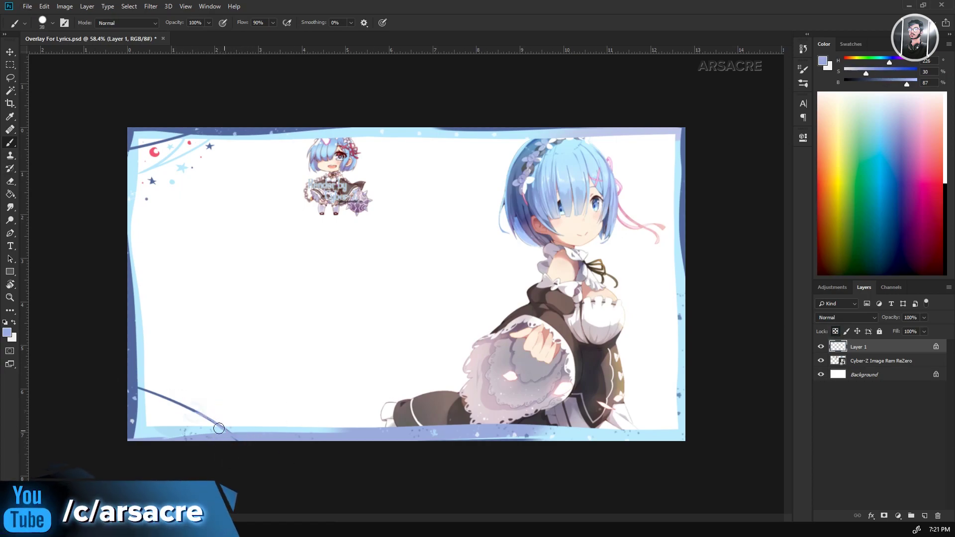
left_click(191, 413, "alt")
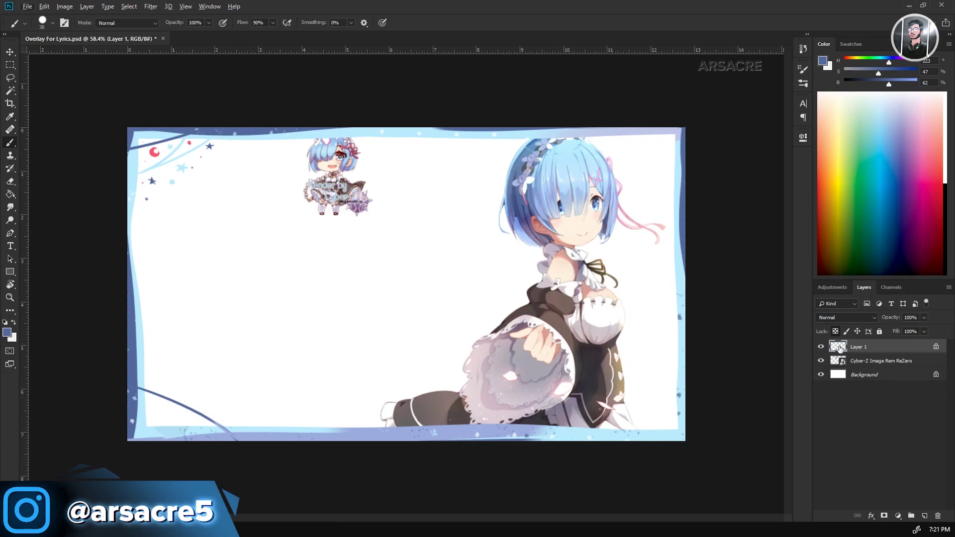
- Sample light blue from the right border and draw thin branches across the frame's bottom-right corner
left_click(681, 362, "alt")
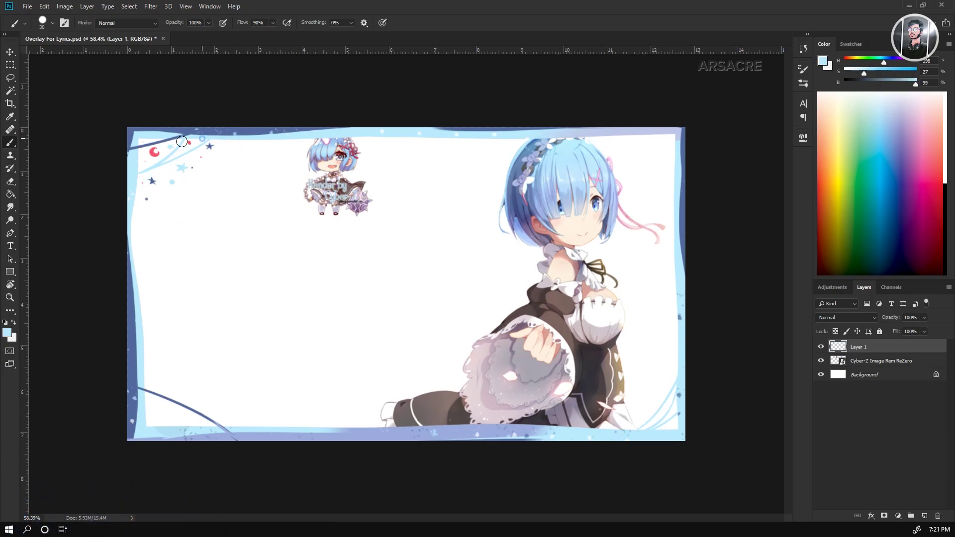
- Draw thin strings hanging the top-left stars from the branches and border, and shade the stars with contrasting blue streaks
scroll(155, 178, "up", 5)
left_click_drag(133, 94, 133, 124)
left_click_drag(145, 105, 231, 223)
left_click(314, 145, "alt")
left_click_drag(314, 151, 306, 189)
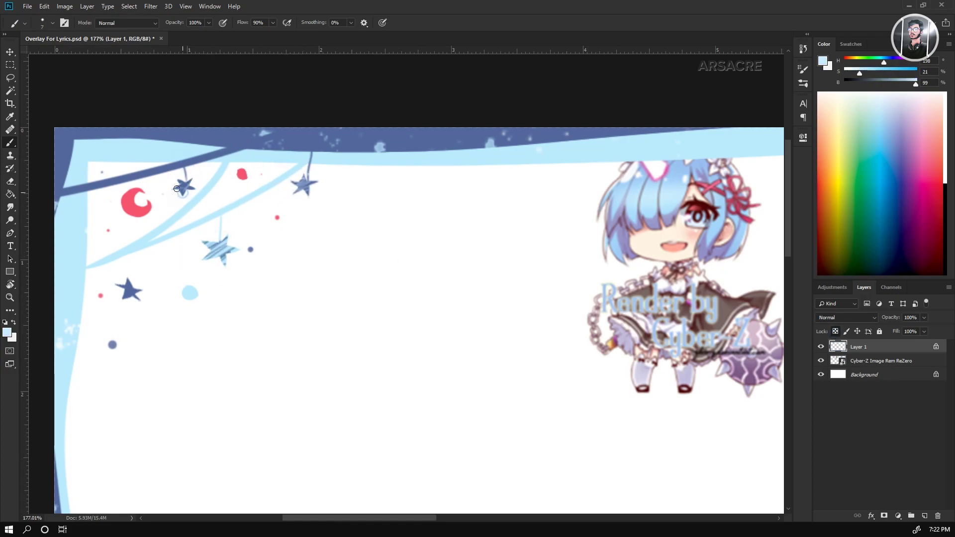
left_click_drag(218, 278, 171, 278)
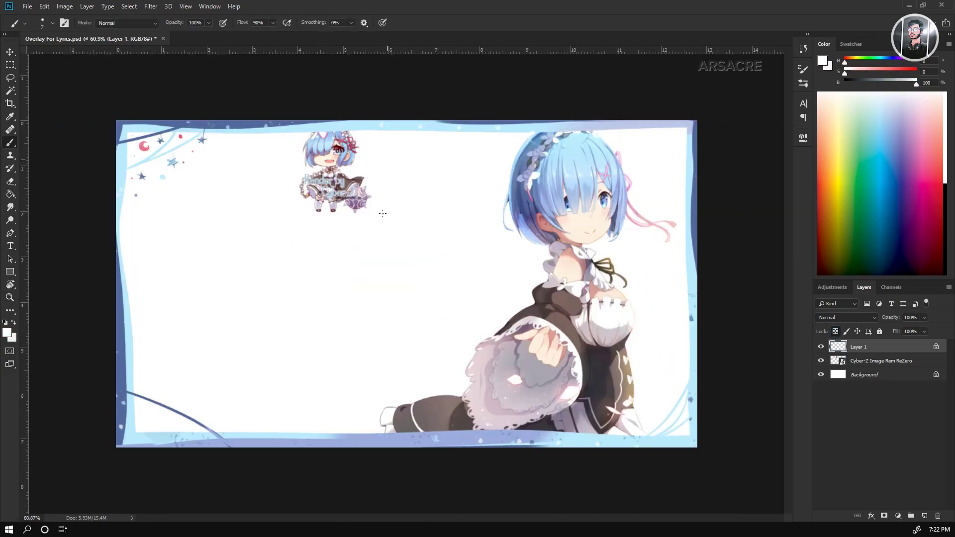
- Save the finished overlay as Overlay For Lyrics.psd
key("ctrl+shift+s")
left_click(228, 117)
left_click(548, 425)
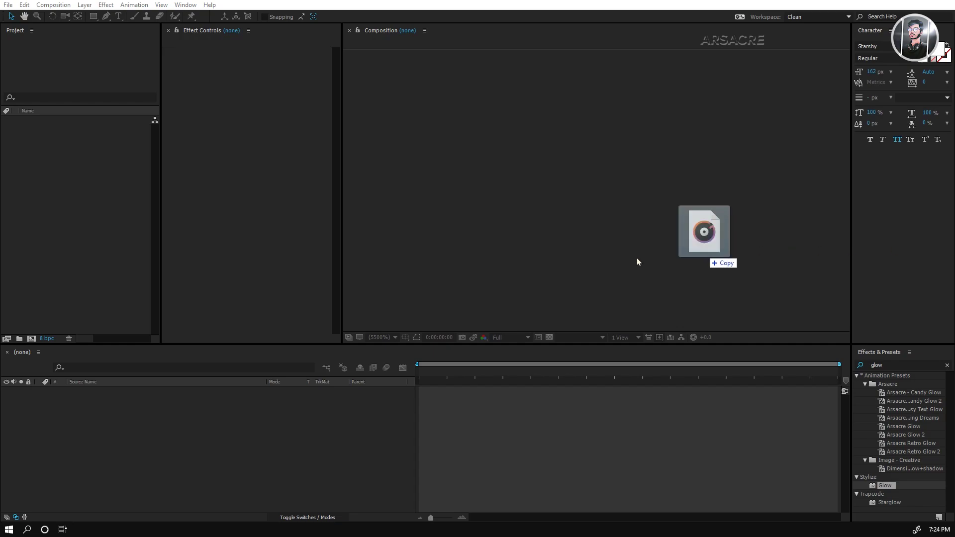
- Switch to After Effects and import Audio.mp3 into the project
left_click_drag(637, 258, 79, 214)
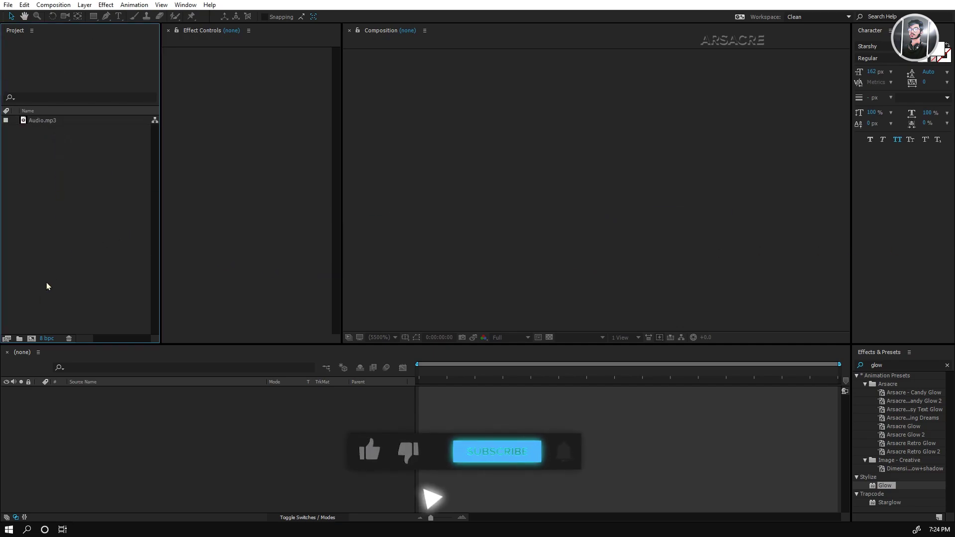
- Start a new composition named MAIN COMP
left_click(31, 339)
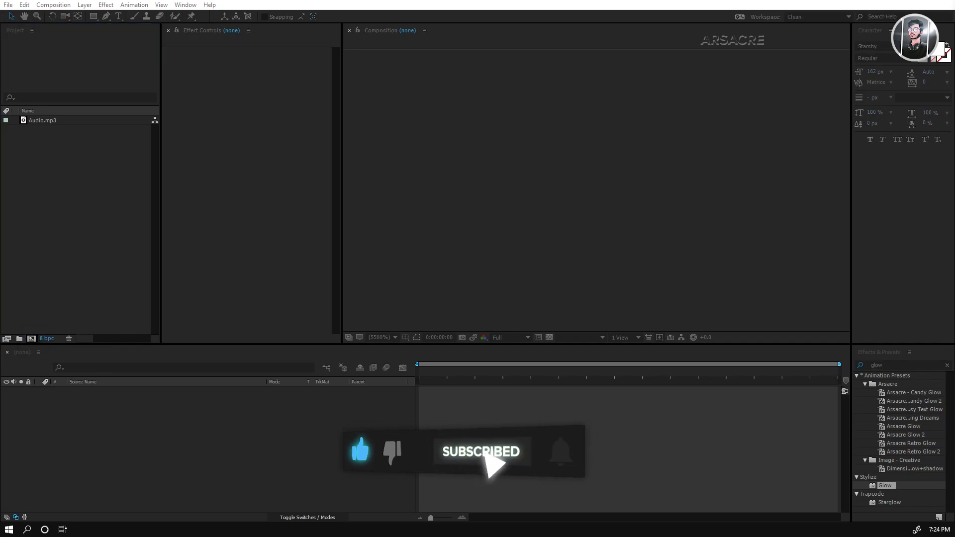
type("MAIN COMP")
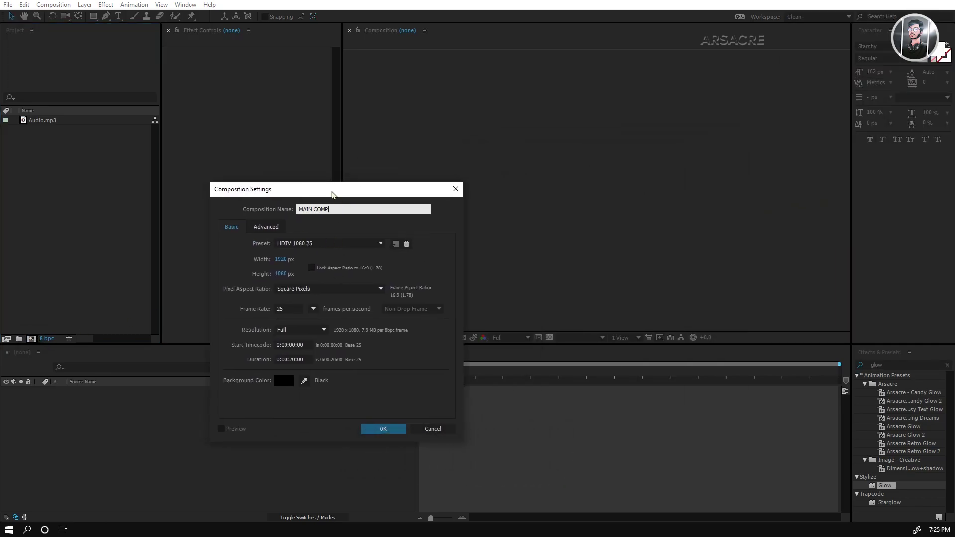
left_click_drag(333, 192, 368, 191)
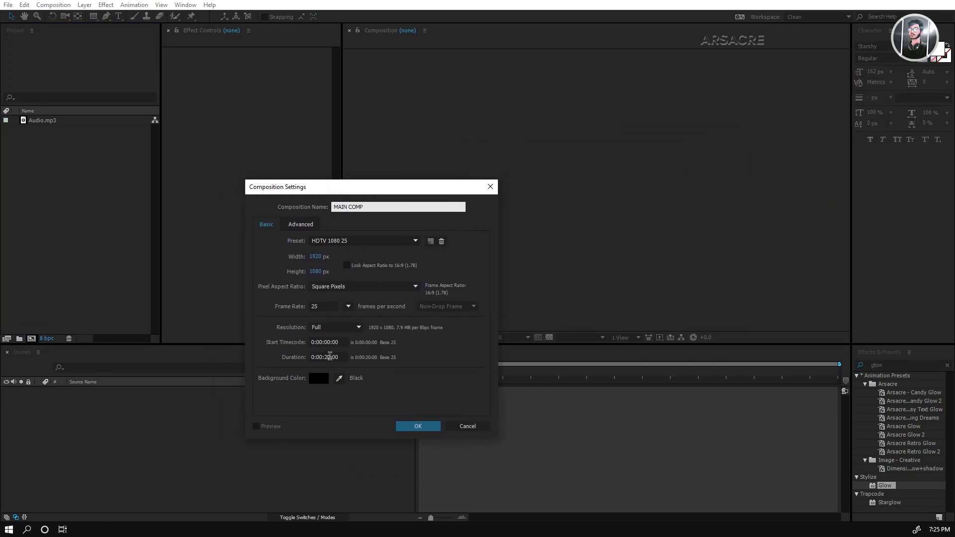
left_click(348, 306)
left_click(371, 404)
left_click(348, 306)
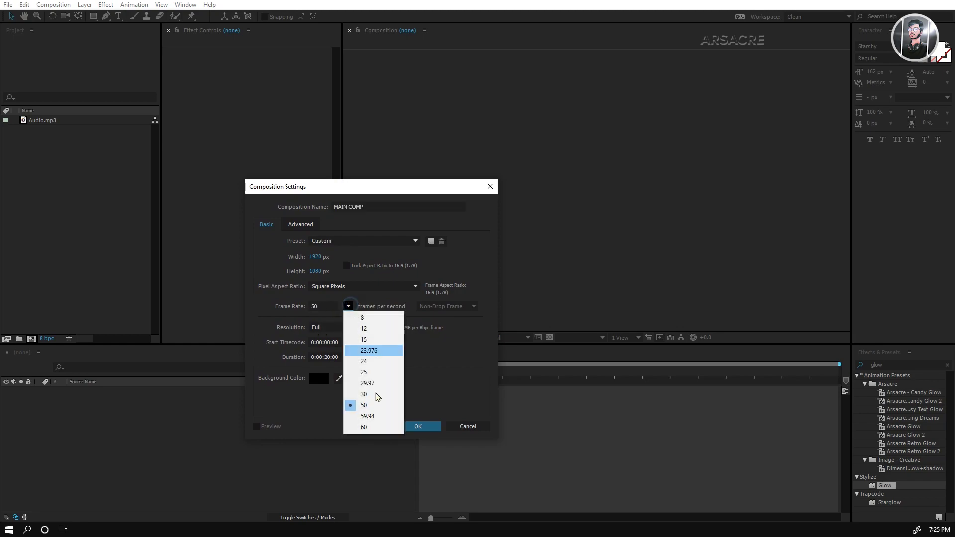
left_click(368, 426)
left_click(348, 307)
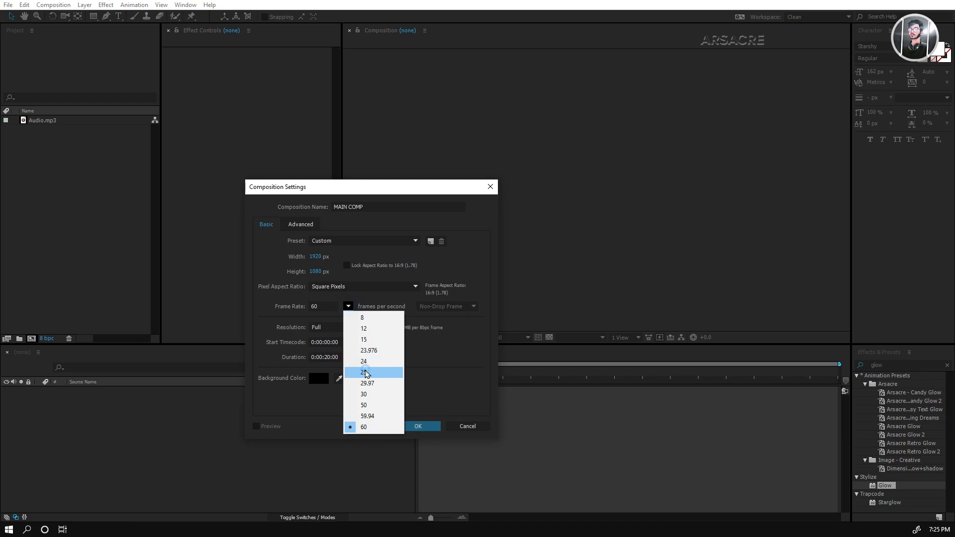
left_click(370, 373)
- Set the composition's duration to 0:00:25:00 and create it
left_click(326, 356)
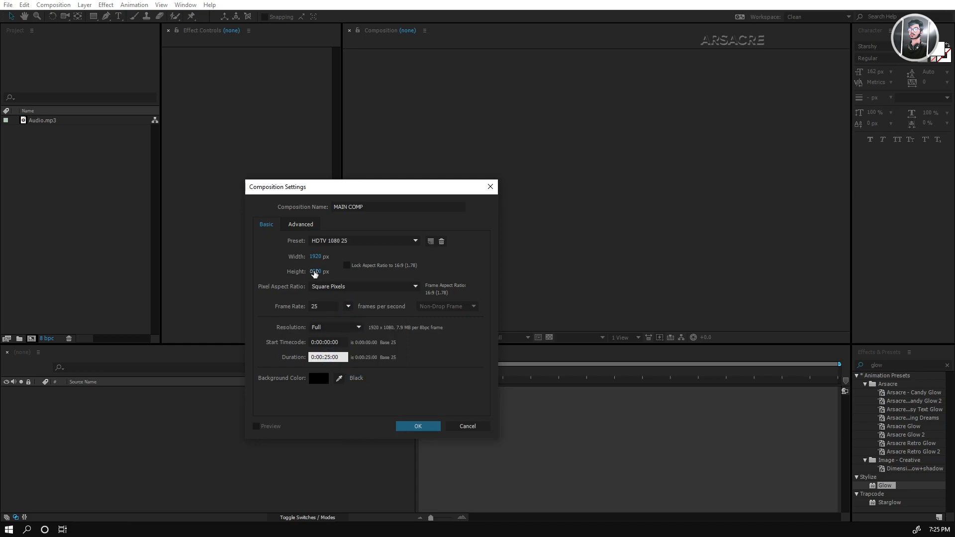
type("2500")
left_click(416, 427)
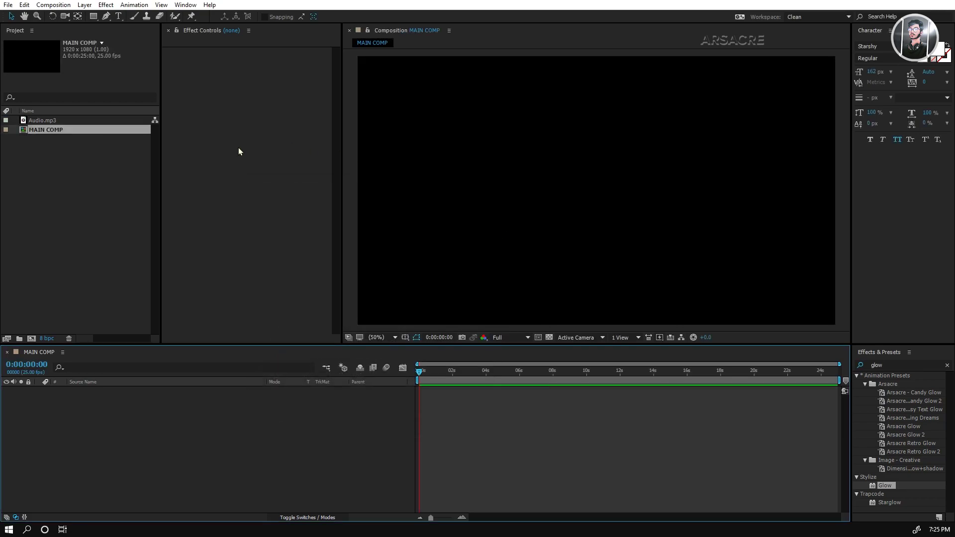
- Add Audio.mp3 to the MAIN COMP timeline as a layer
left_click_drag(45, 121, 112, 395)
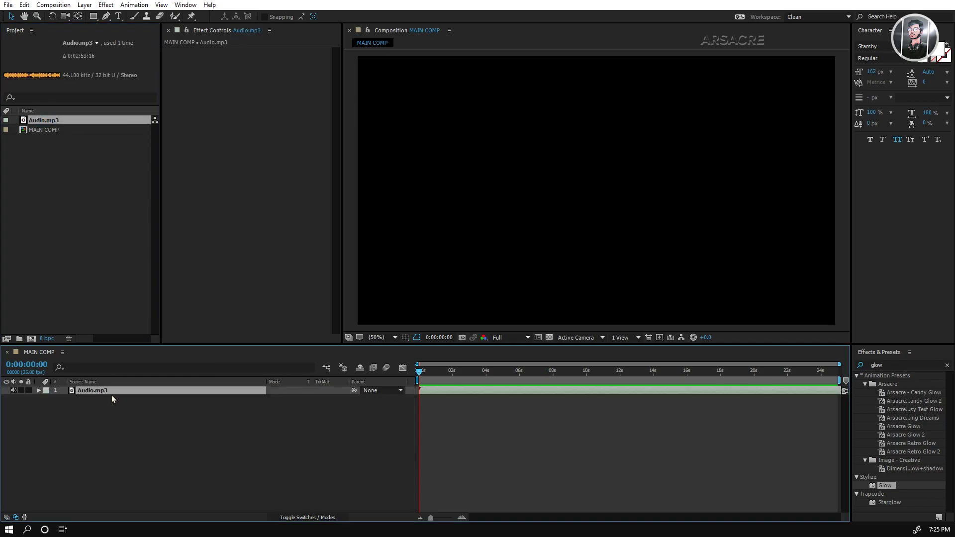
left_click(126, 265)
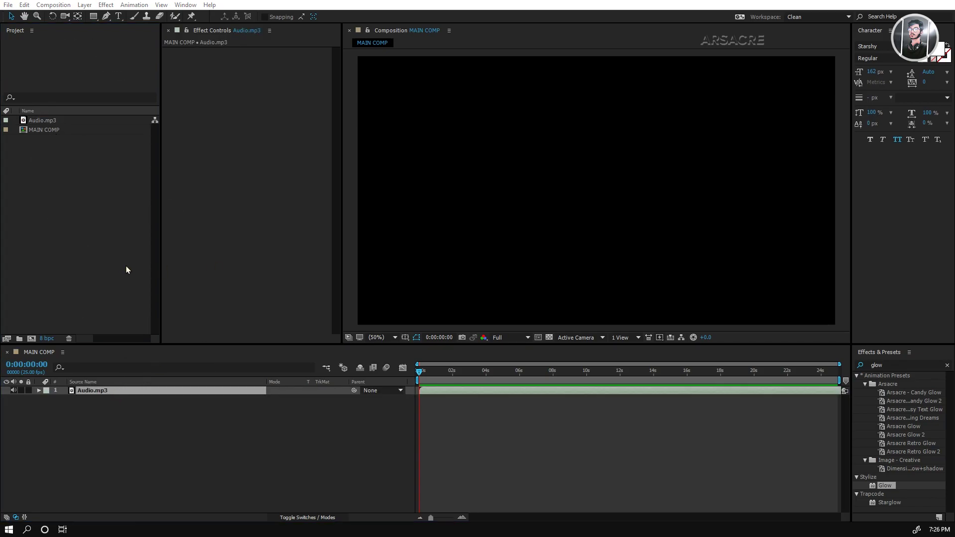
left_click(80, 247)
- Import Overlay For Lyrics.psd as Composition - Retain Layer Sizes with editable layer styles
right_click(96, 180)
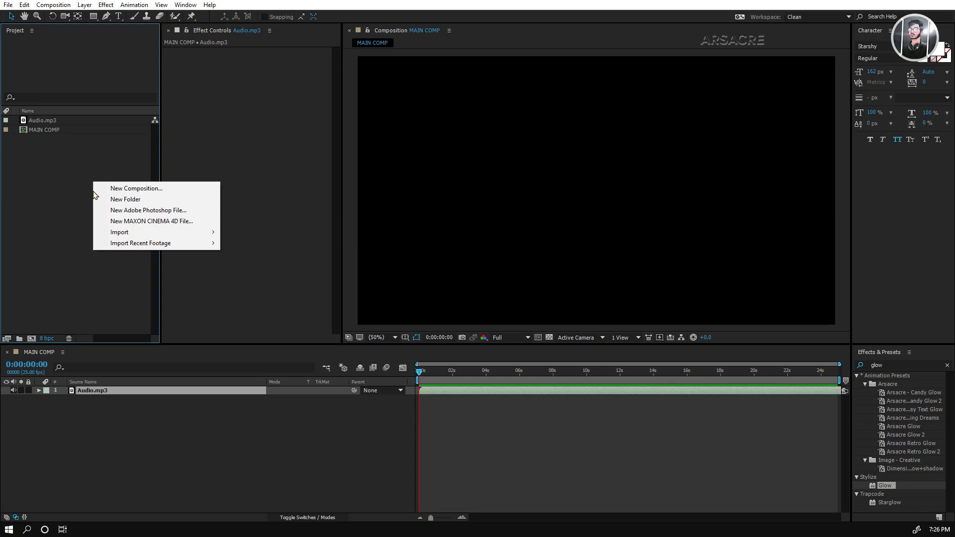
mouse_move(114, 234)
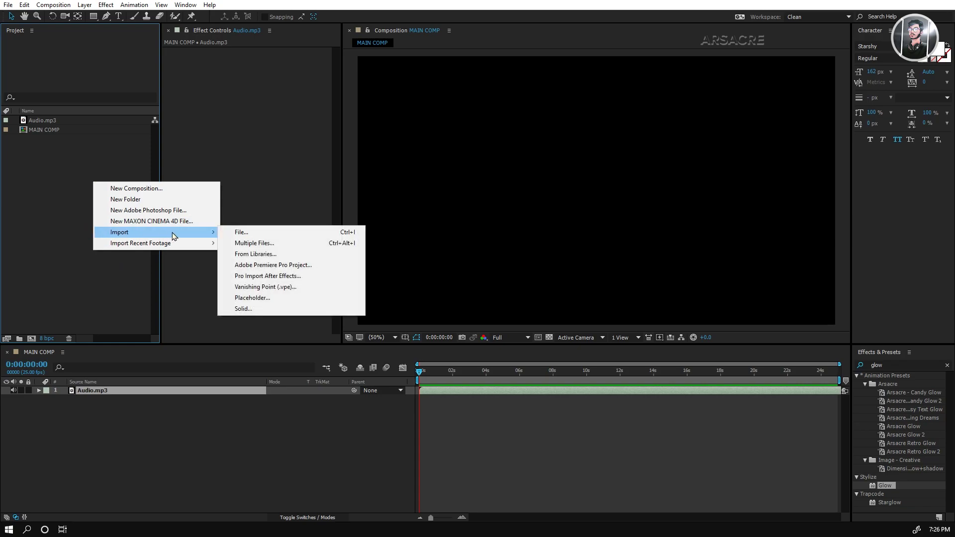
left_click(240, 233)
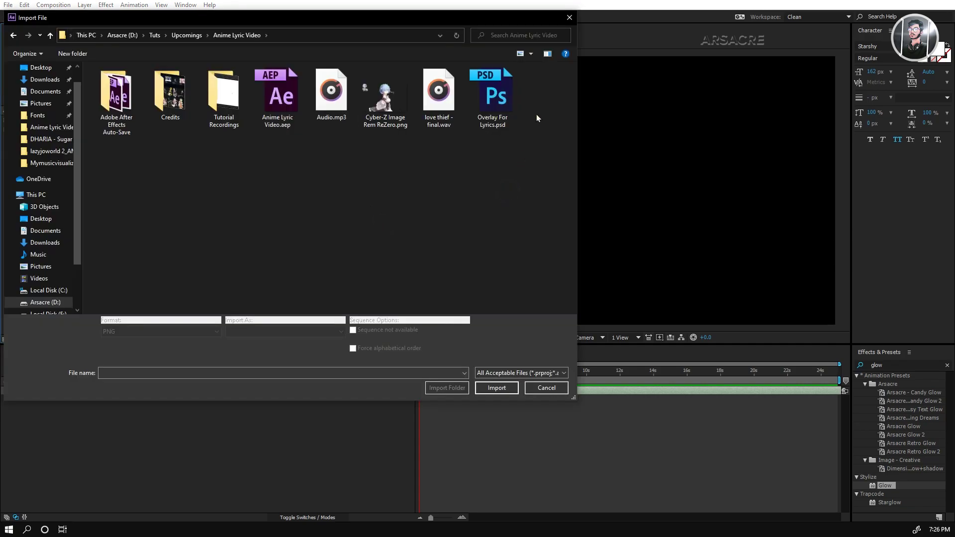
left_click(482, 122)
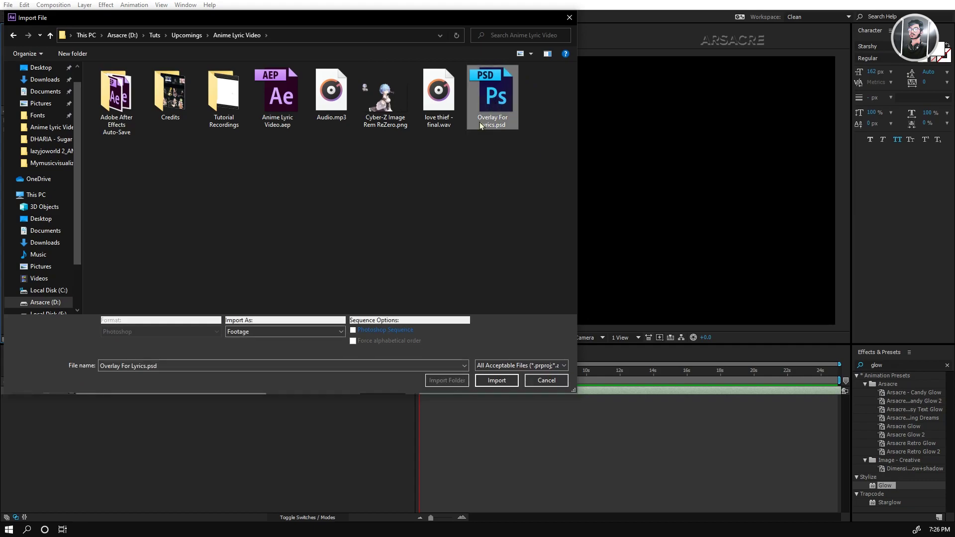
left_click(281, 335)
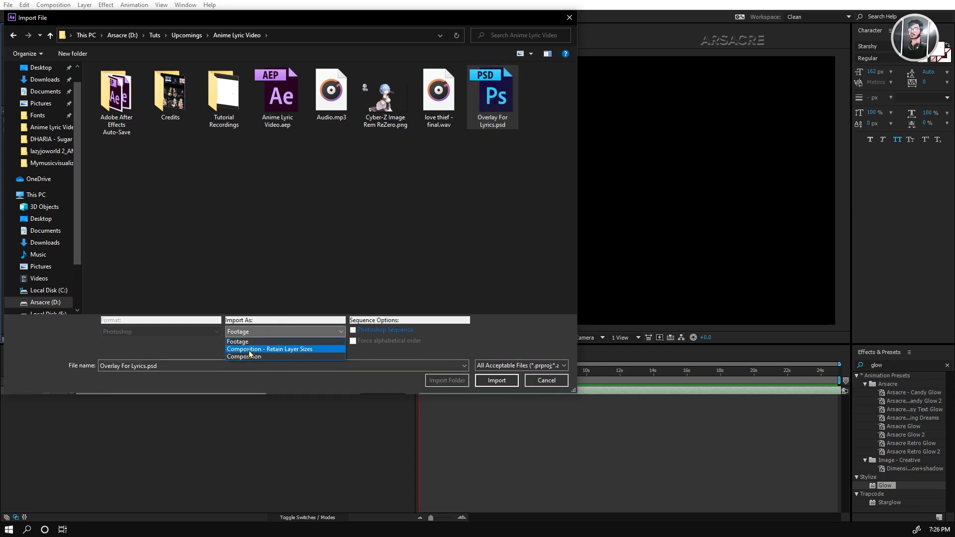
left_click(278, 350)
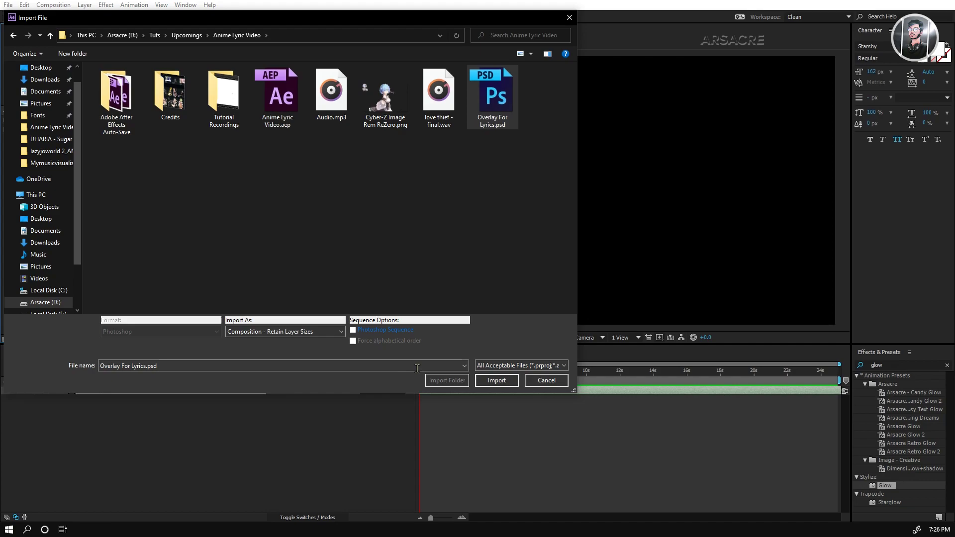
left_click(496, 381)
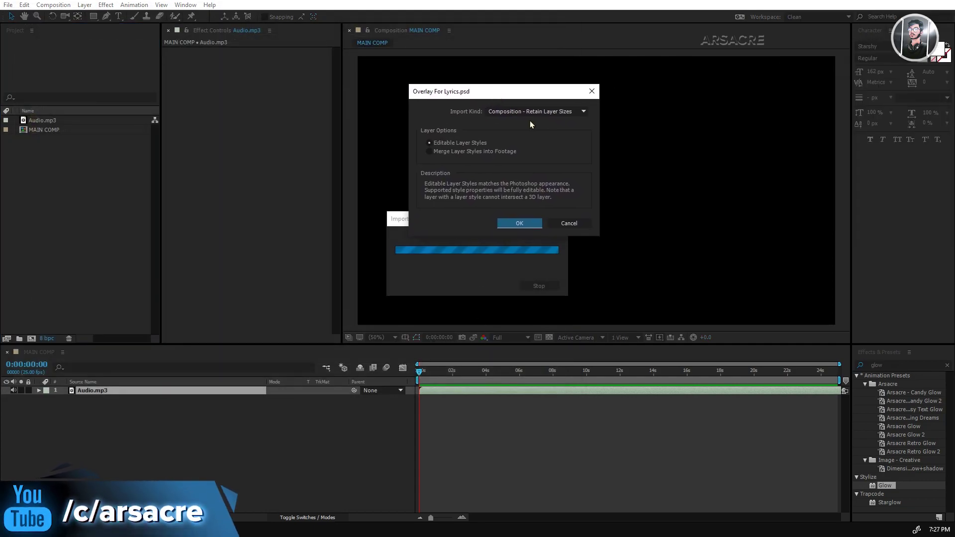
left_click(517, 223)
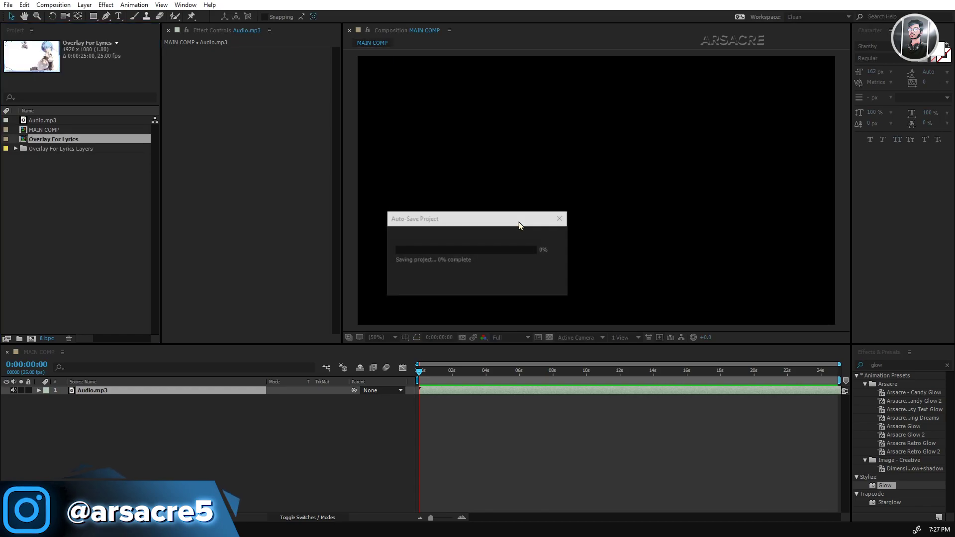
- Add the Background, Cyber-Z Image Rem ReZero and Layer 1 footage from the Overlay For Lyrics Layers folder to MAIN COMP above the audio
left_click(58, 140)
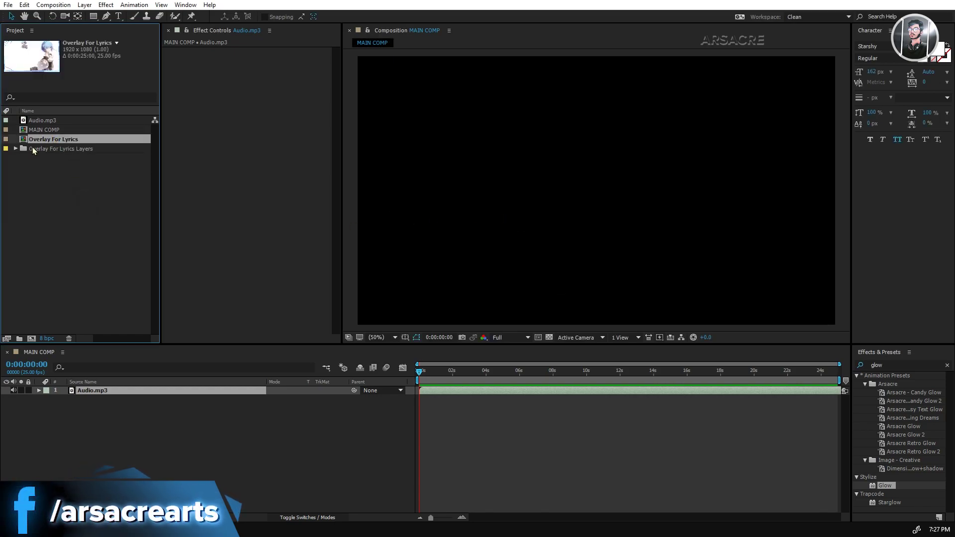
left_click(15, 148)
left_click(47, 183)
left_click(48, 178)
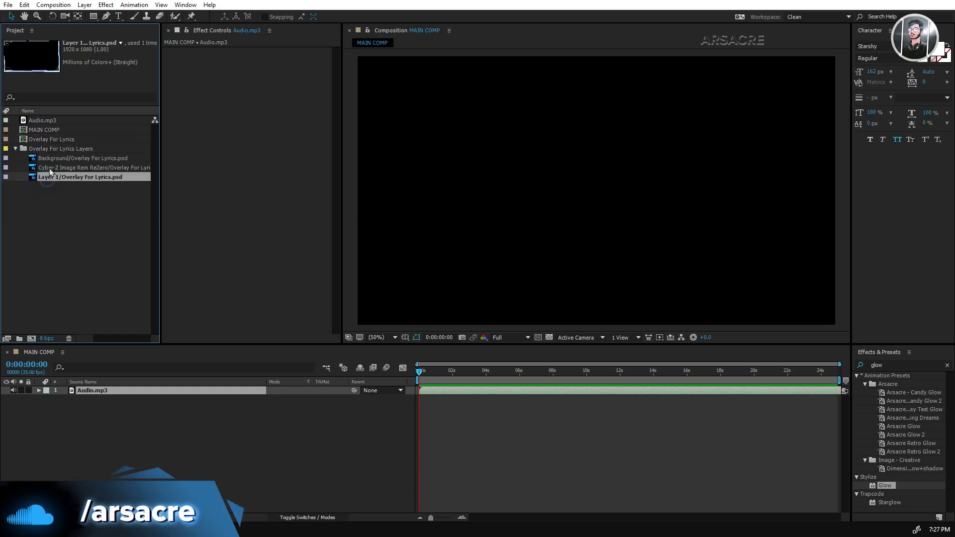
left_click(51, 159, "shift")
left_click_drag(55, 165, 116, 393)
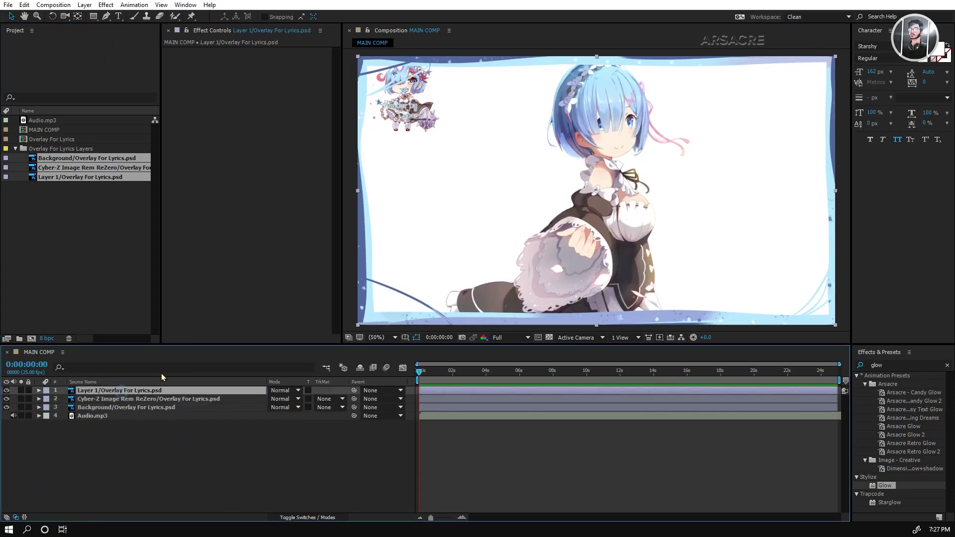
left_click(144, 398)
left_click(119, 390)
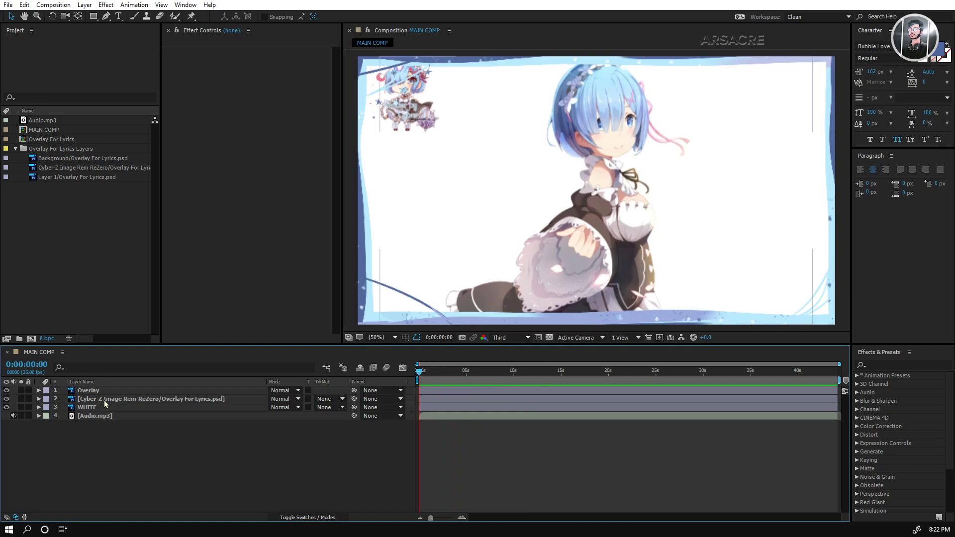
- Flip the Cyber-Z Image Rem ReZero layer horizontally
left_click(105, 400)
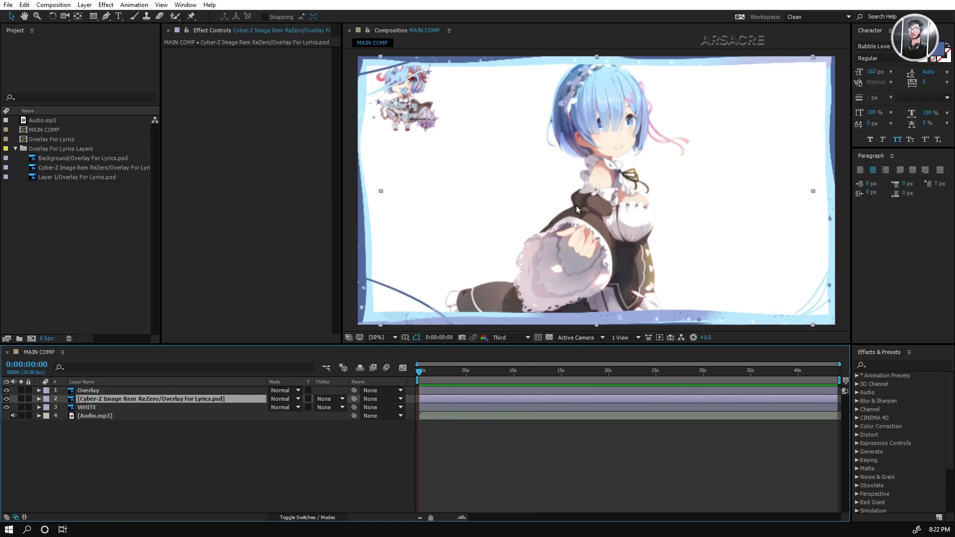
right_click(578, 218)
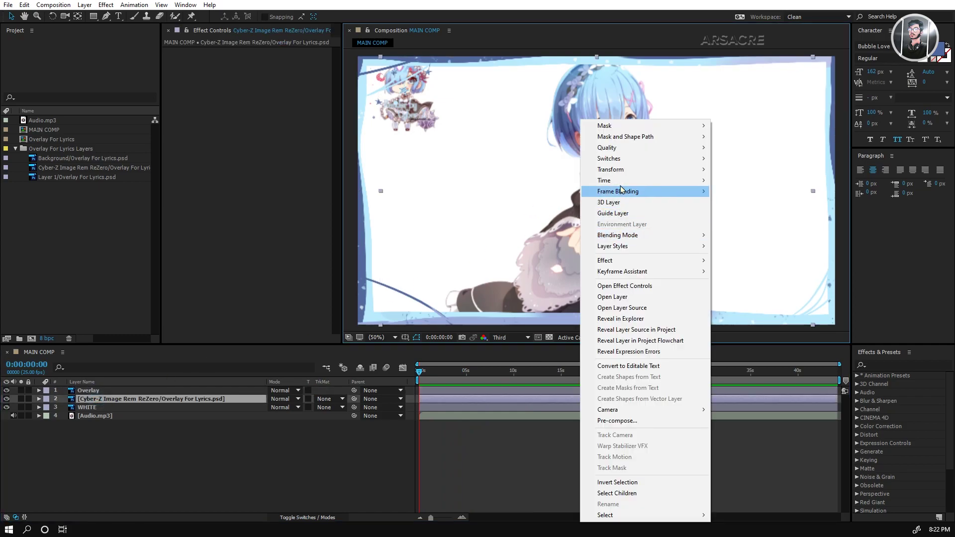
mouse_move(653, 169)
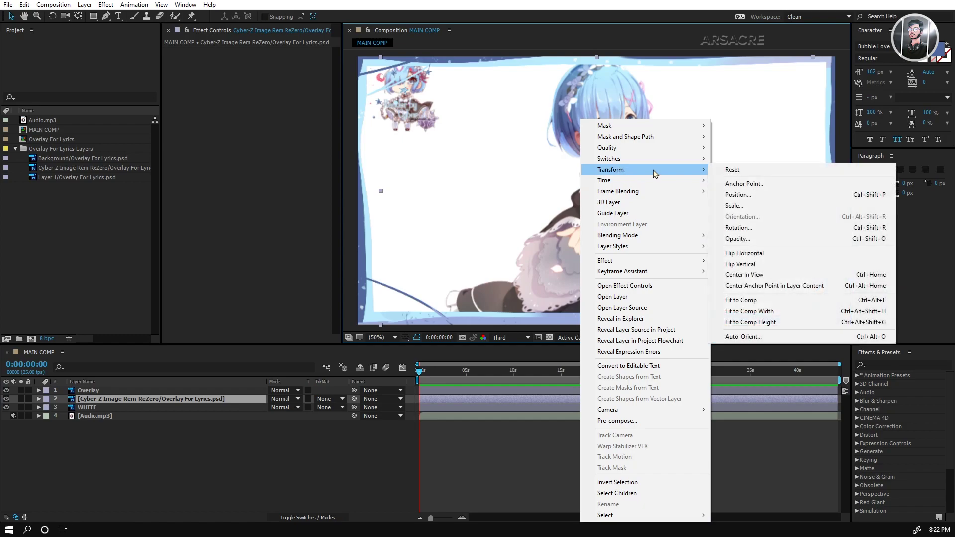
left_click(770, 252)
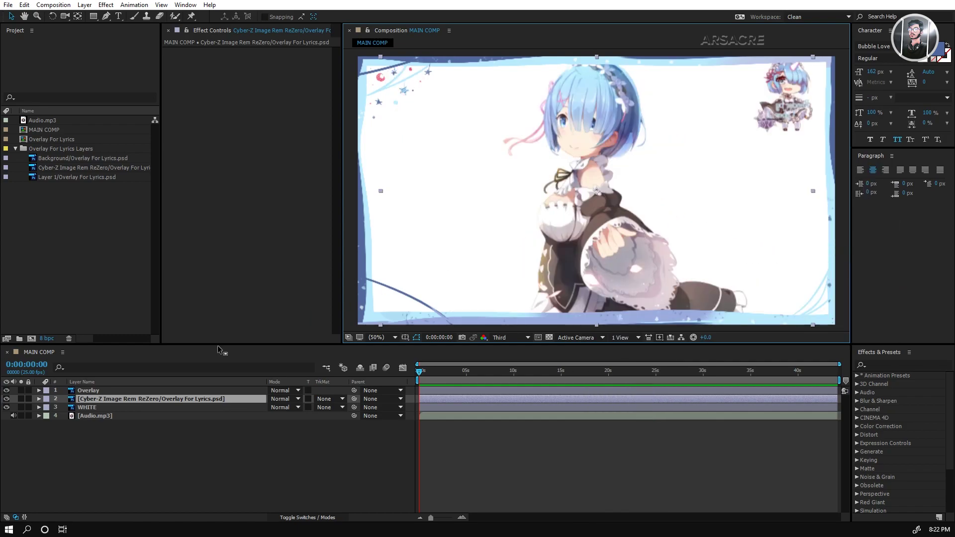
- Add a Drop Shadow layer style to the Rem render layer and expand its settings
right_click(146, 400)
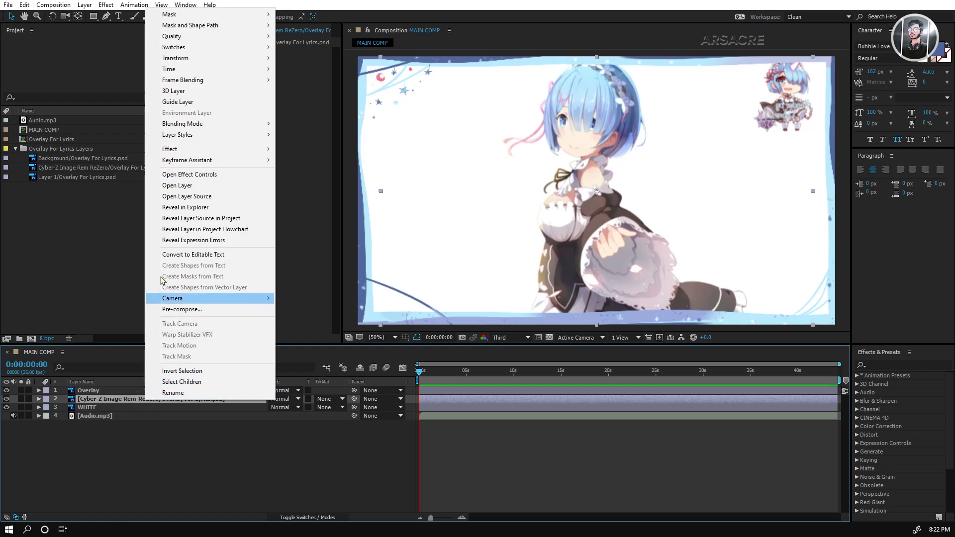
mouse_move(222, 137)
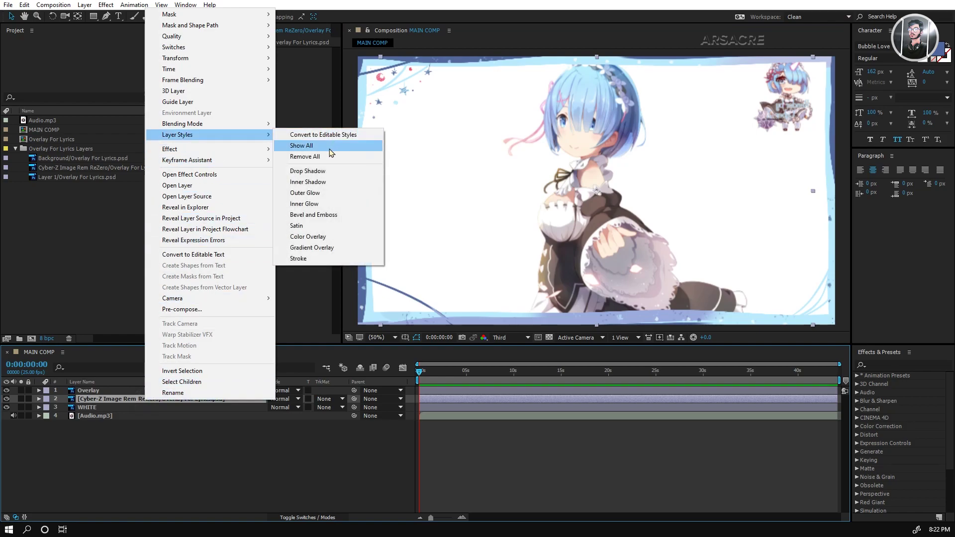
left_click(318, 172)
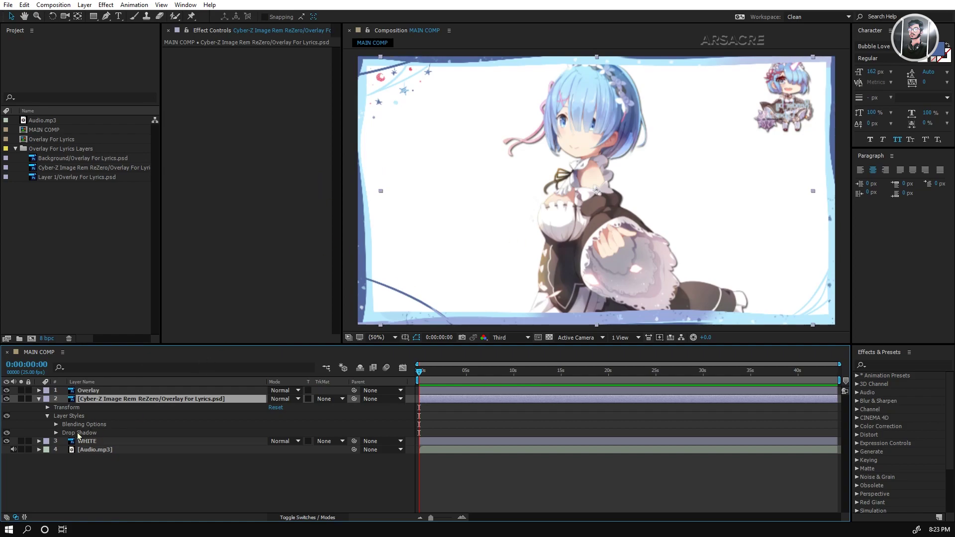
left_click(57, 433)
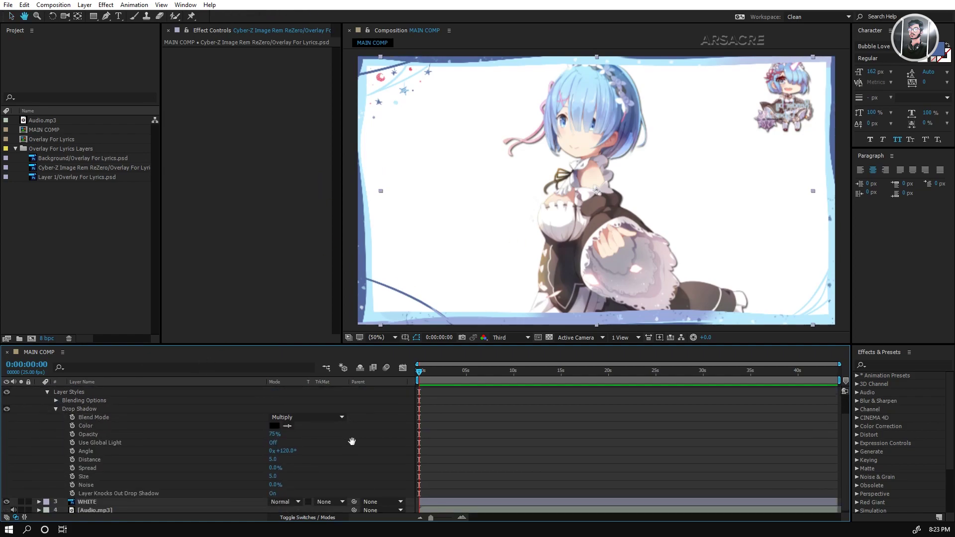
- Set the preview resolution to Full and give the render's drop shadow a distance of 12 and a size of 20
left_click_drag(298, 344, 297, 327)
mouse_move(272, 457)
left_mouse_down()
mouse_move(283, 456)
mouse_move(284, 483)
mouse_move(280, 474)
left_mouse_up()
key("ctrl+z")
left_click(525, 320)
left_click(542, 343)
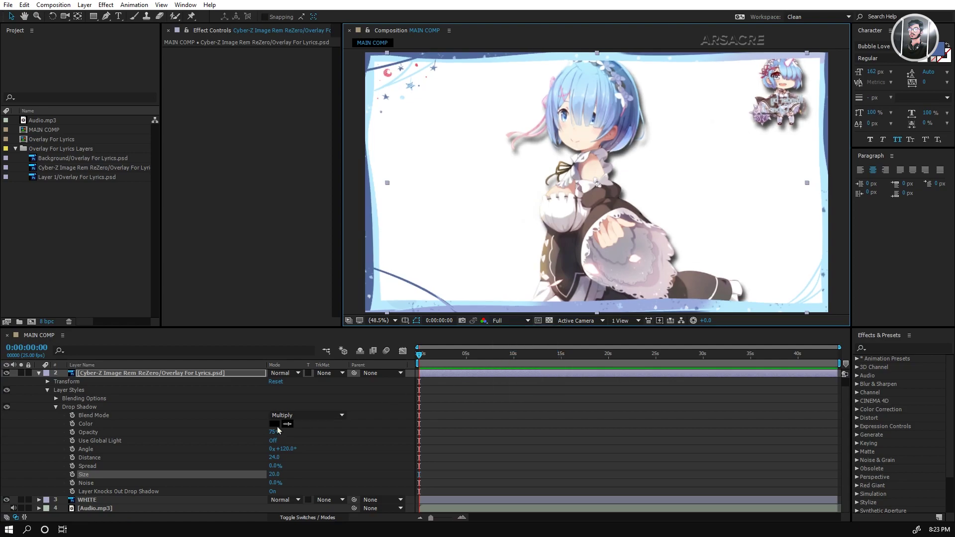
left_click_drag(274, 458, 269, 458)
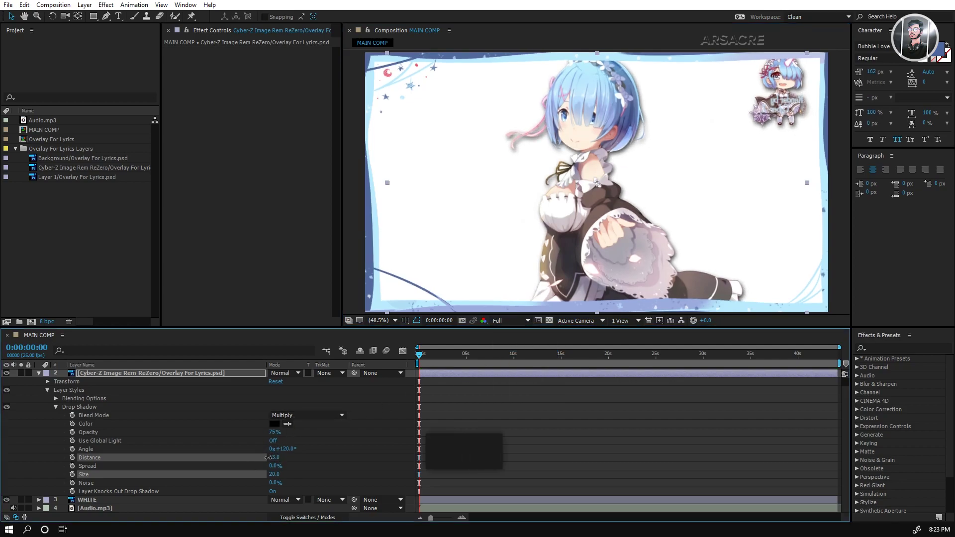
- Add a Stroke layer style to the Rem render layer
right_click(234, 376)
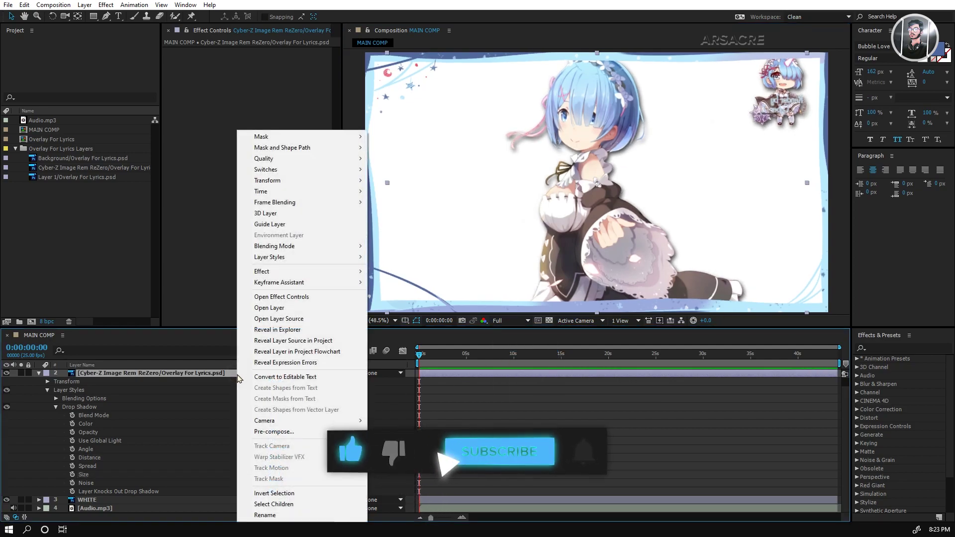
mouse_move(320, 256)
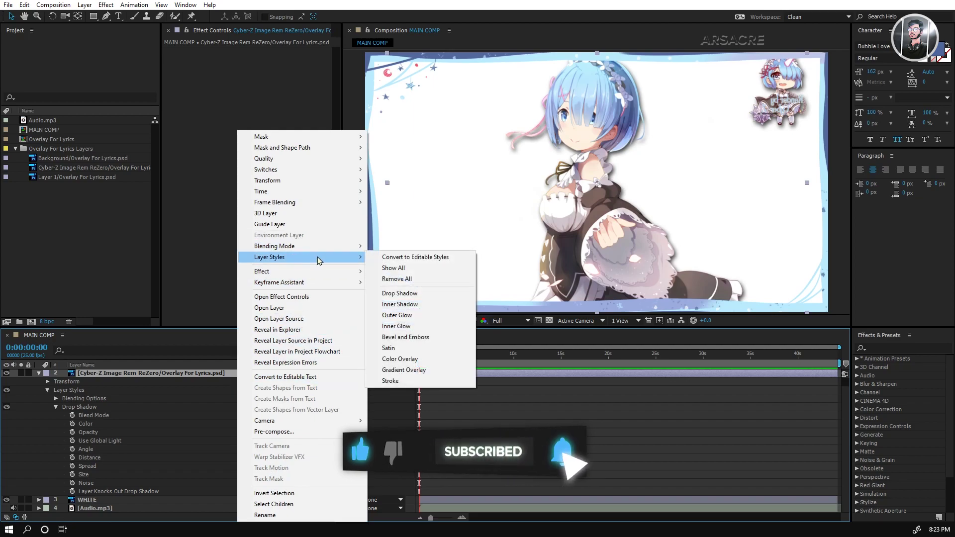
left_click(399, 383)
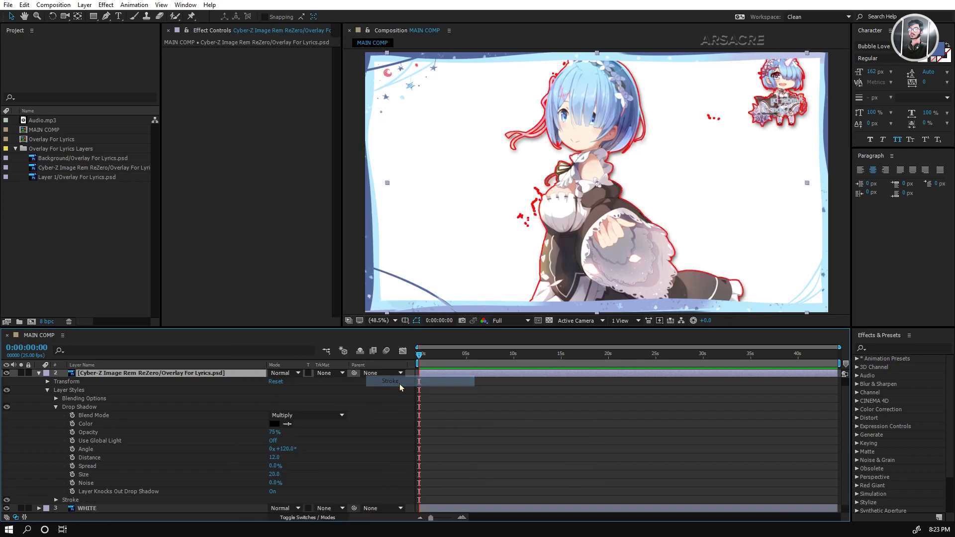
- Set the stroke's colour to white by sampling the artwork and its size to 3.4
left_click(55, 407)
left_click(69, 424)
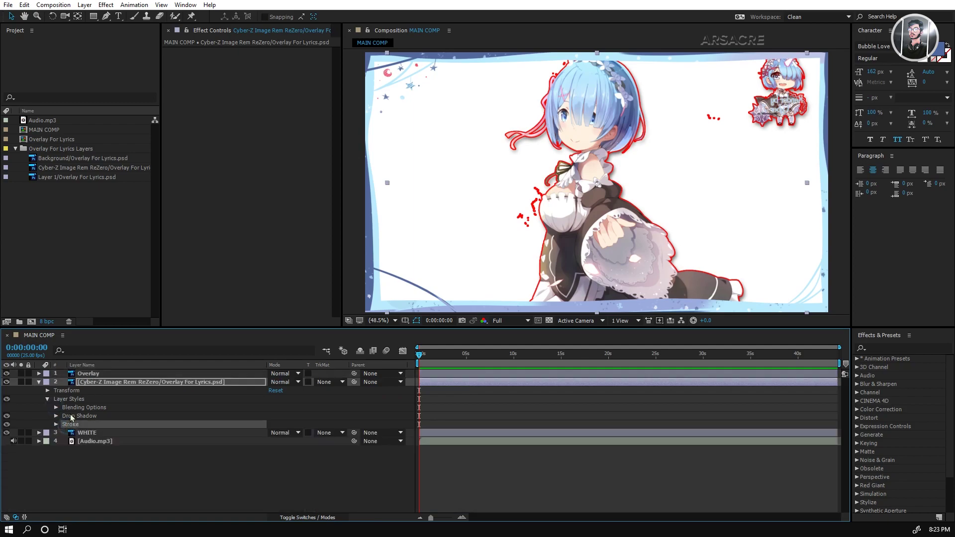
left_click(55, 425)
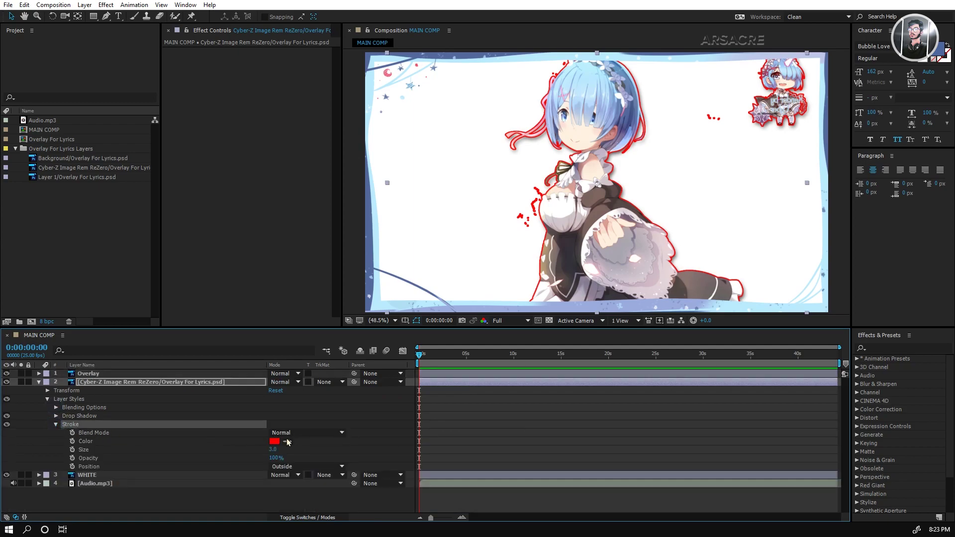
left_click(550, 196)
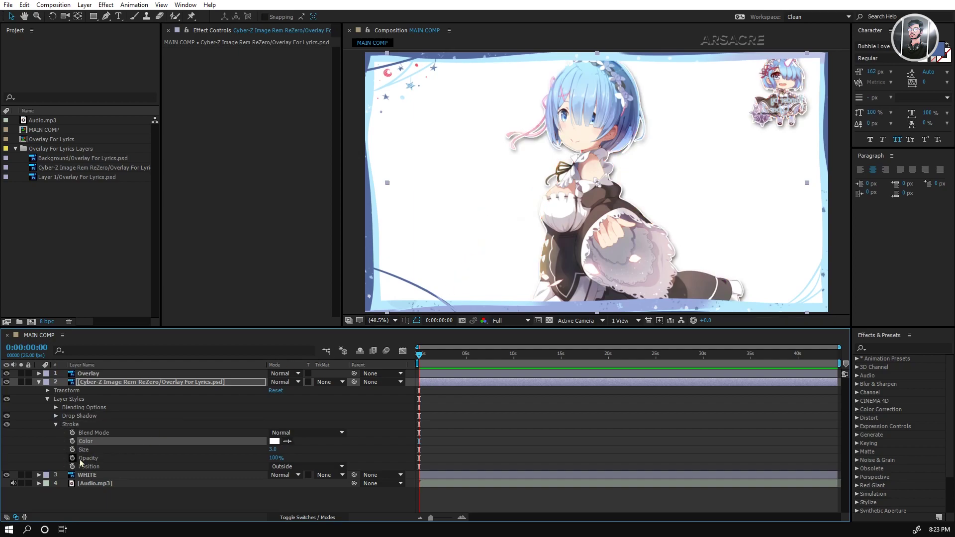
mouse_move(272, 451)
left_mouse_down()
mouse_move(300, 454)
mouse_move(276, 450)
left_mouse_up()
- Try the Inside position for the stroke, and return it to Outside
left_click(298, 466)
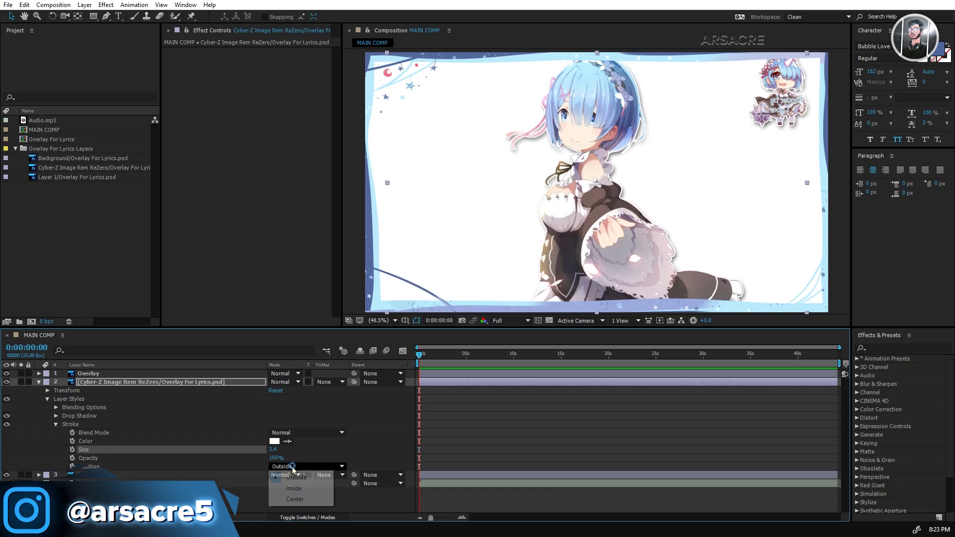
left_click(300, 490)
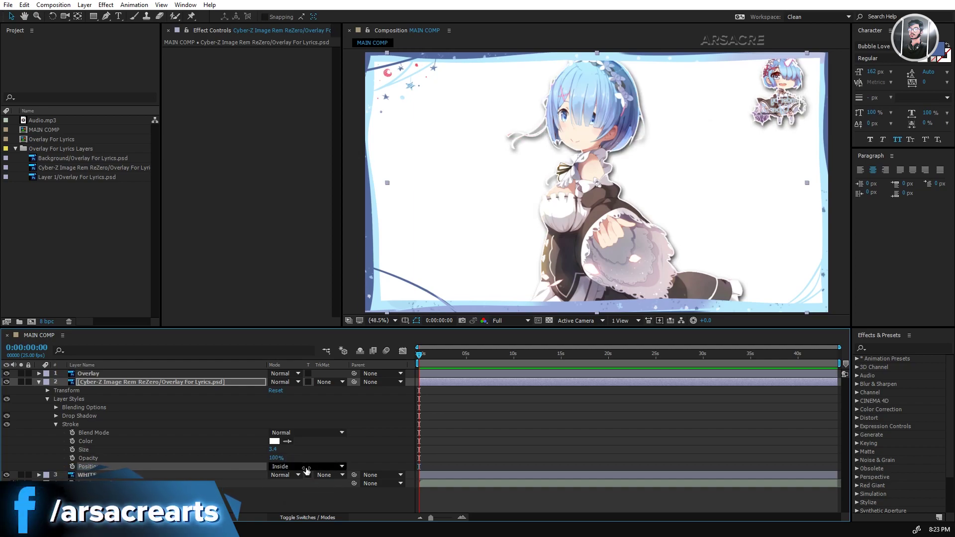
left_click(309, 466)
left_click(300, 476)
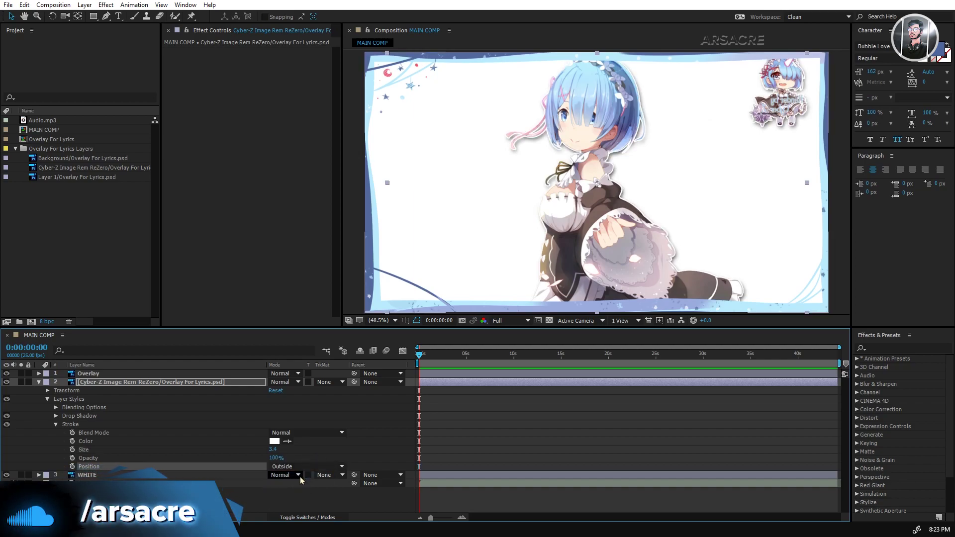
- Recolour the render's drop shadow with a dark blue sampled from the artwork and set its blend mode to Normal
left_click(57, 424)
left_click(56, 416)
left_click(584, 85)
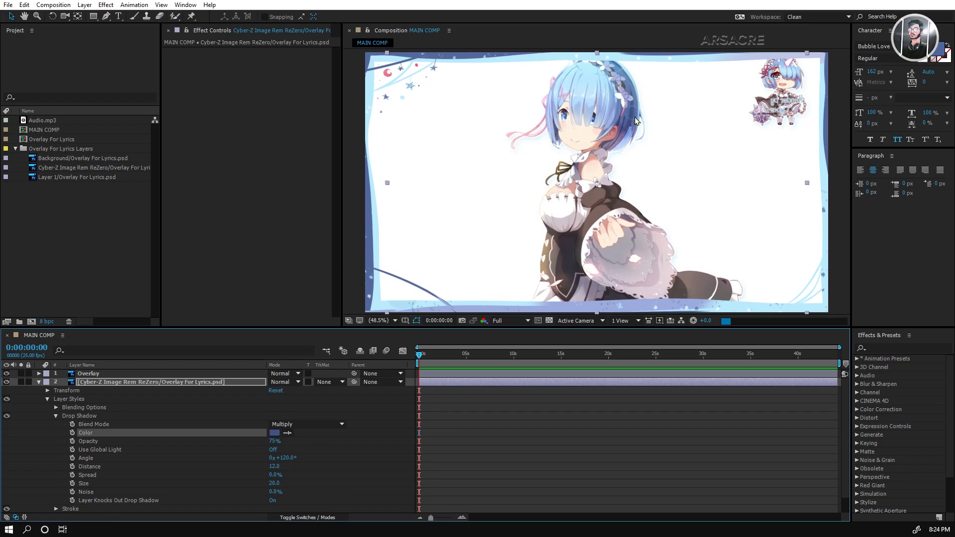
left_click(306, 424)
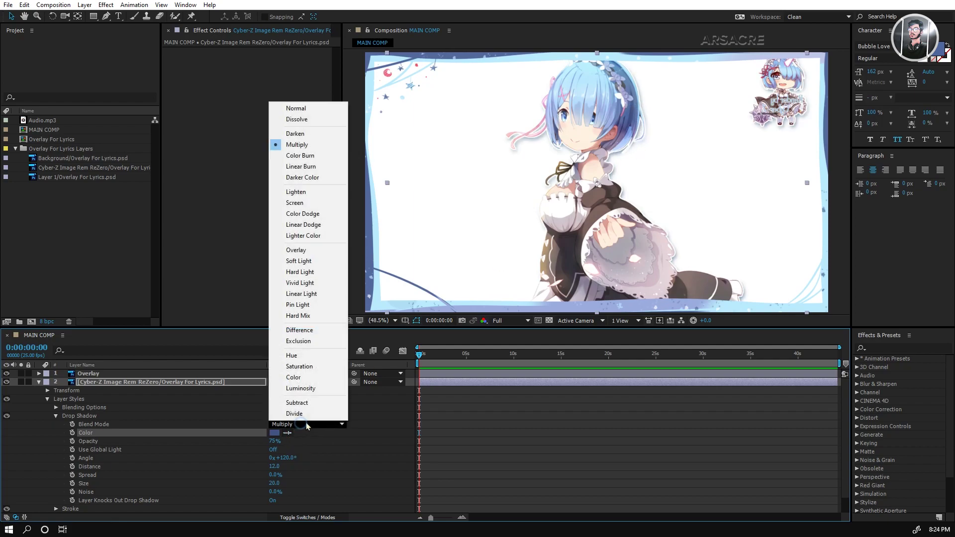
left_click(312, 110)
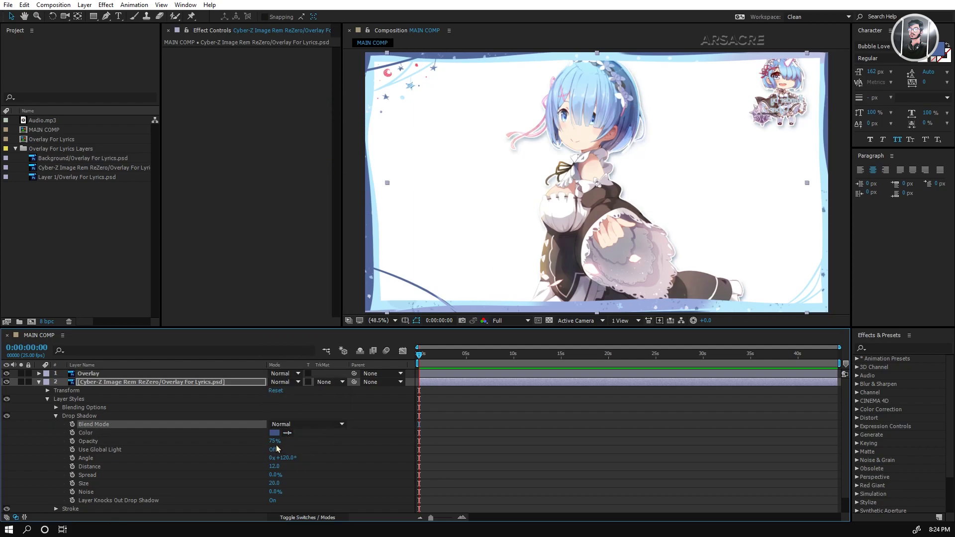
- Set the drop shadow's opacity to 96% and its colour to a light blue sampled from the character's hair
left_click_drag(276, 442, 318, 445)
left_click(288, 433)
left_click(575, 106)
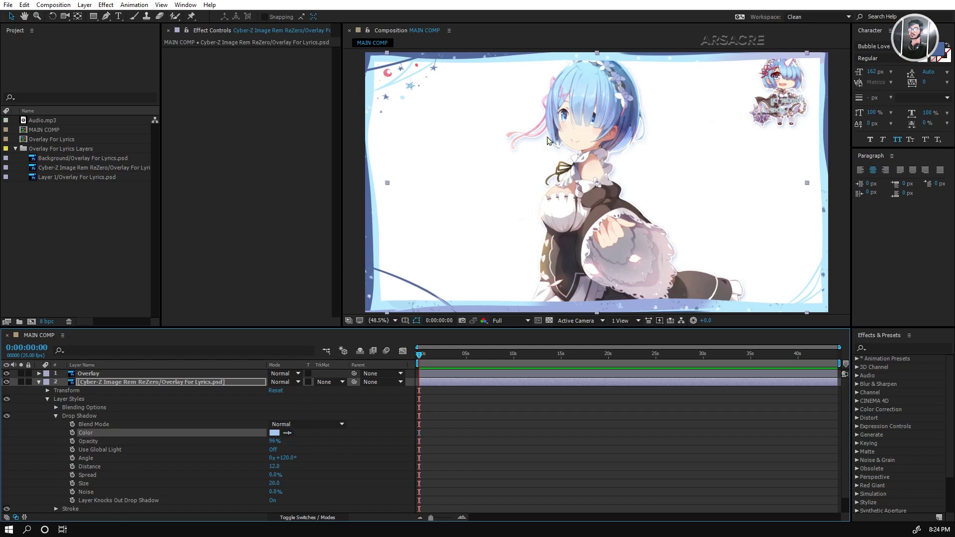
- Tilt the character render slightly and move it to the right side of the frame
left_click(39, 382)
key("w")
mouse_move(603, 106)
left_mouse_down()
mouse_move(623, 114)
mouse_move(608, 105)
left_mouse_up()
key("v")
left_click_drag(607, 104, 711, 109)
left_click(317, 490)
- Copy the lyric line "Tell me why it's hard for me to see" from the sticky note into a new text layer
key("alt+Tab")
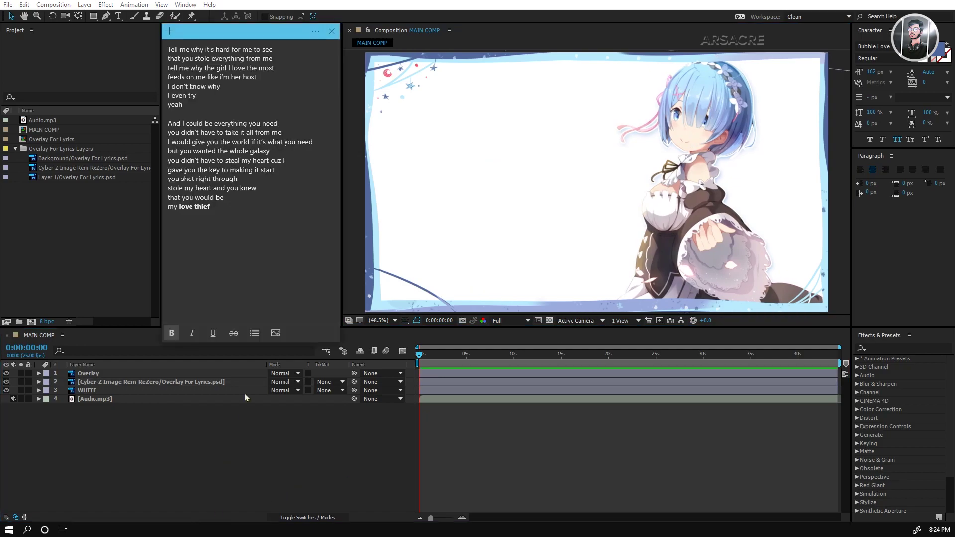
left_click_drag(168, 49, 273, 49)
key("ctrl+c")
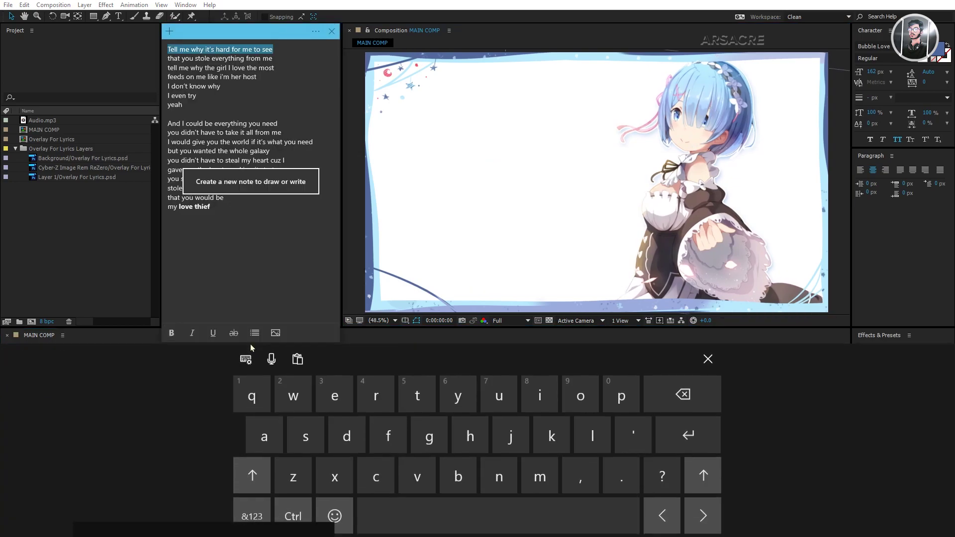
left_click(525, 6)
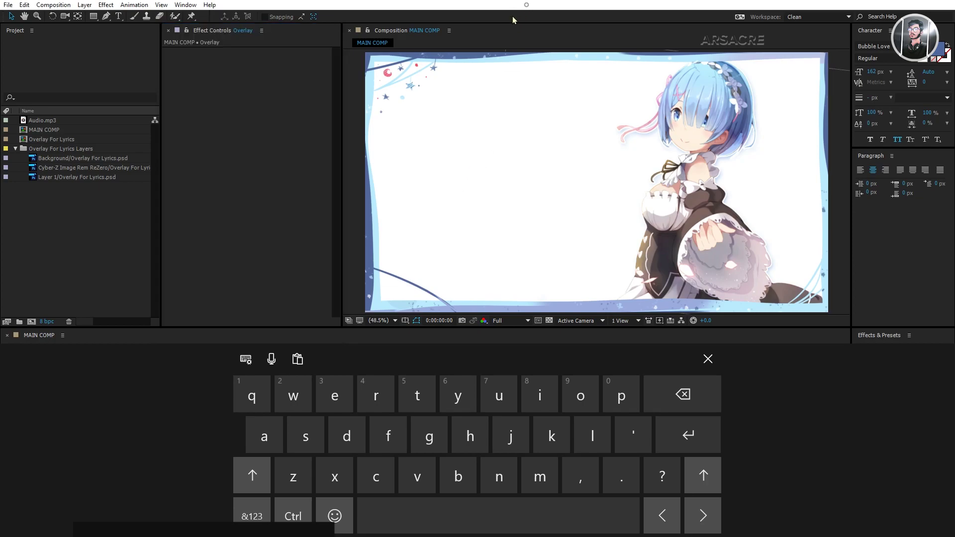
key("ctrl+t")
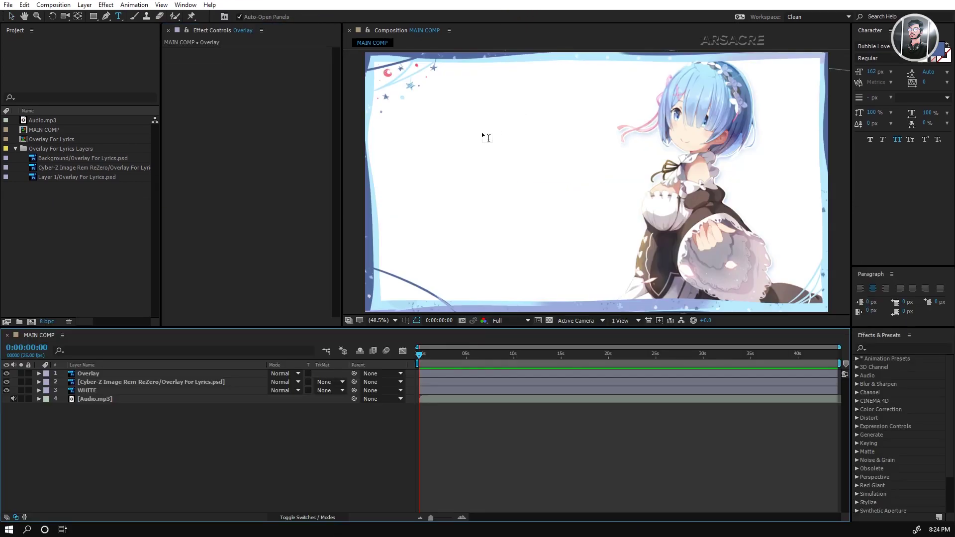
left_click(486, 133)
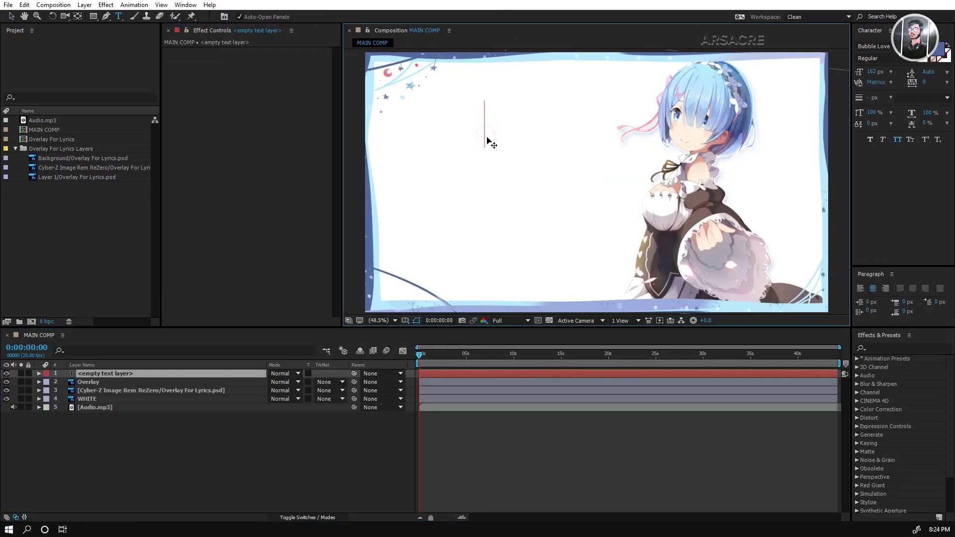
key("ctrl+v")
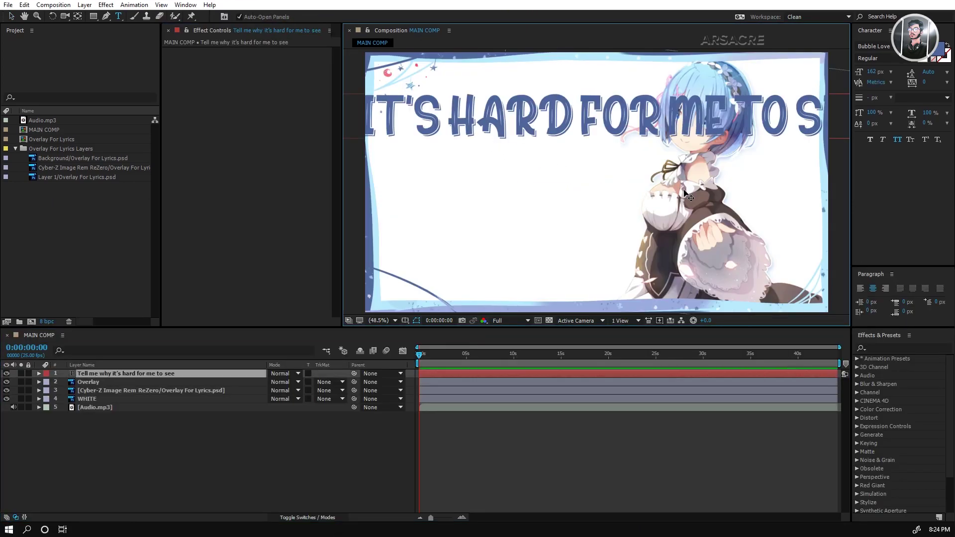
- Set the lyric text's font size to 40 px and tracking to 25, and turn off All Caps
key("ctrl+a")
left_click_drag(870, 77, 818, 84)
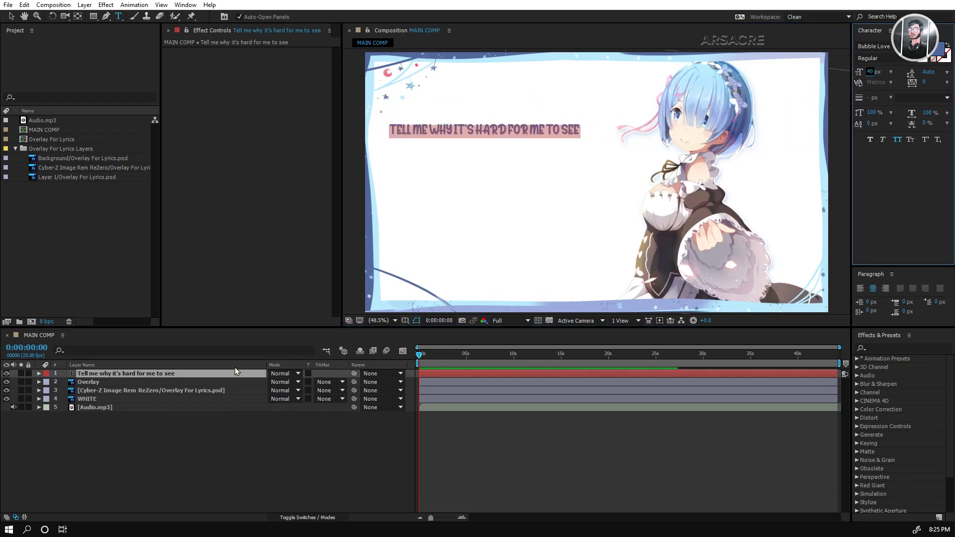
left_click(159, 368)
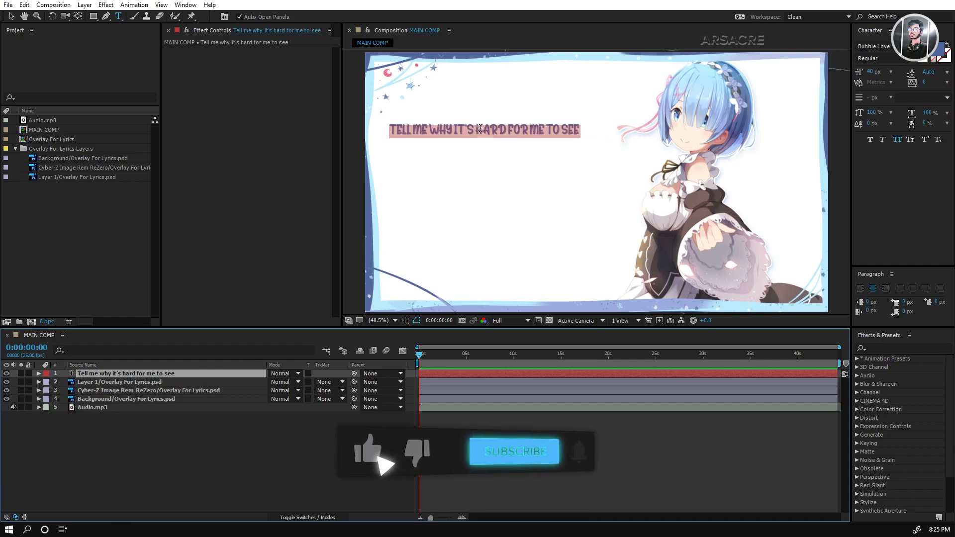
left_click(946, 82)
left_click(920, 194)
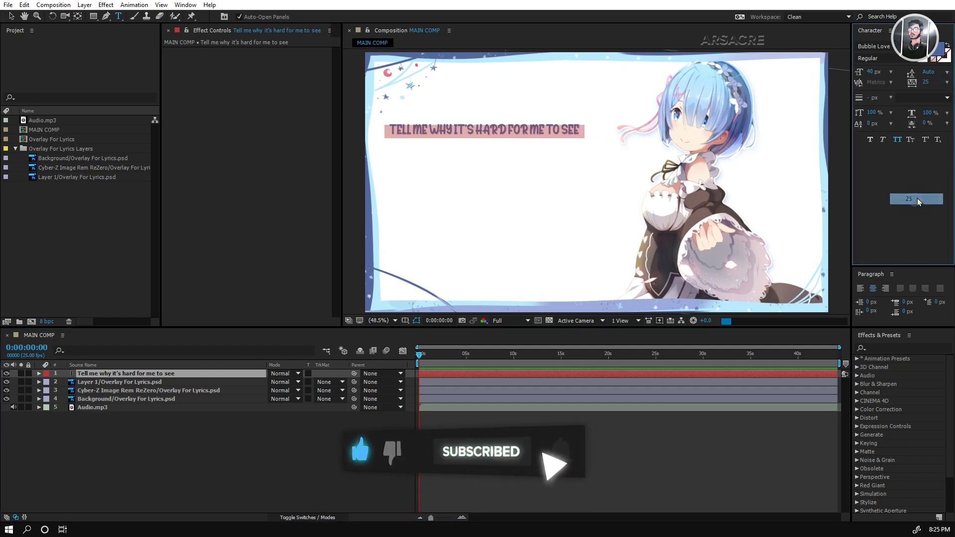
key("ctrl+shift+k")
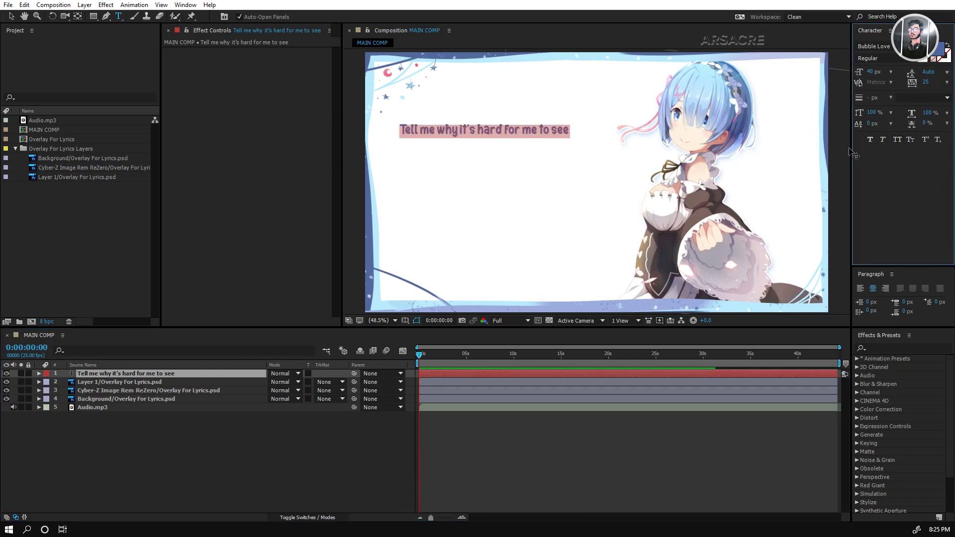
- Edit the lyric text to read "tell me why it's hard", with a lowercase first letter
left_click(406, 131)
type("t")
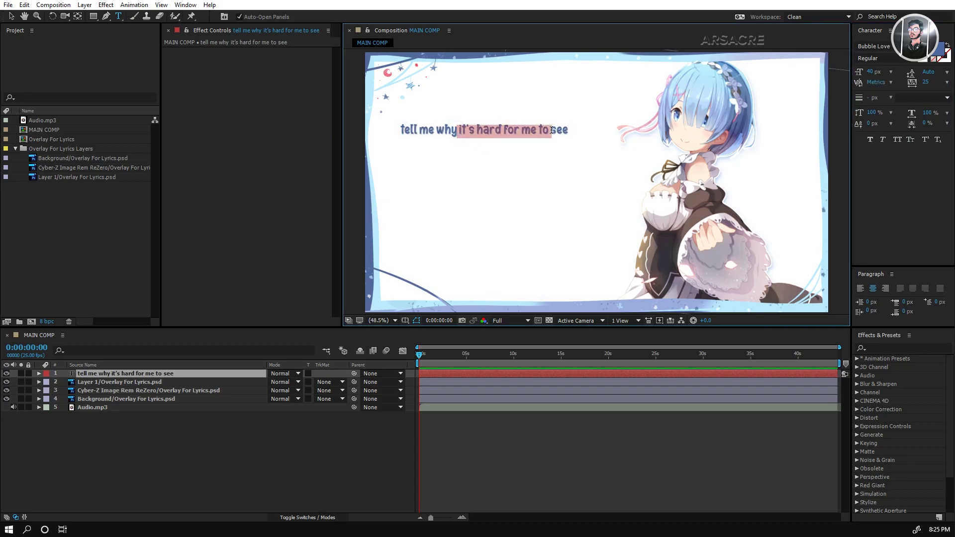
key("BackSpace")
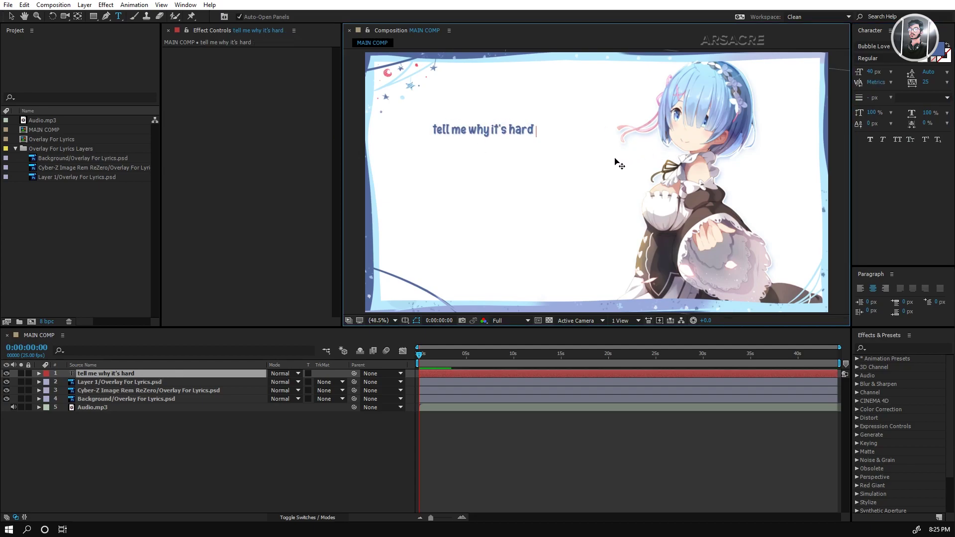
left_click(189, 374)
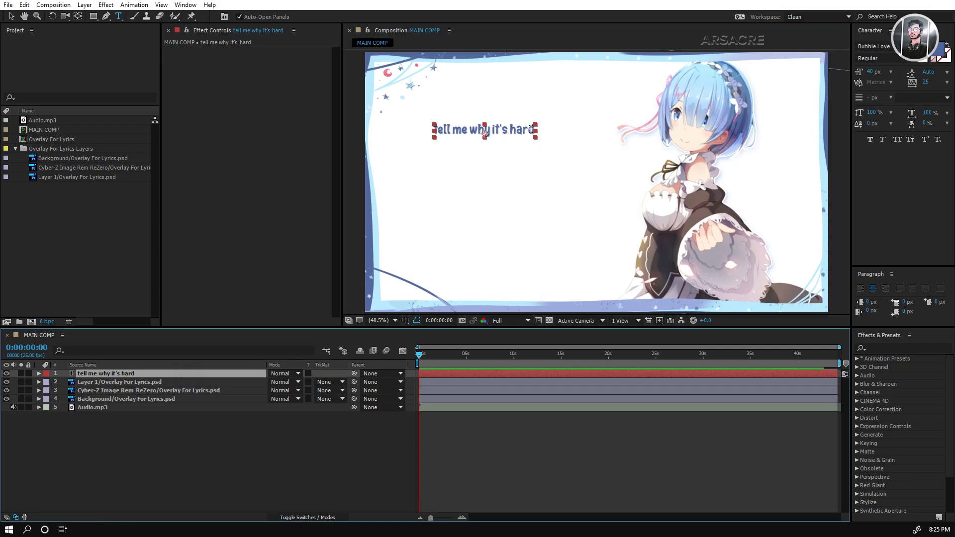
- Enlarge the lyric text to nearly fill the white space beside the character and move it slightly lower
key("v")
left_click_drag(535, 124, 577, 113)
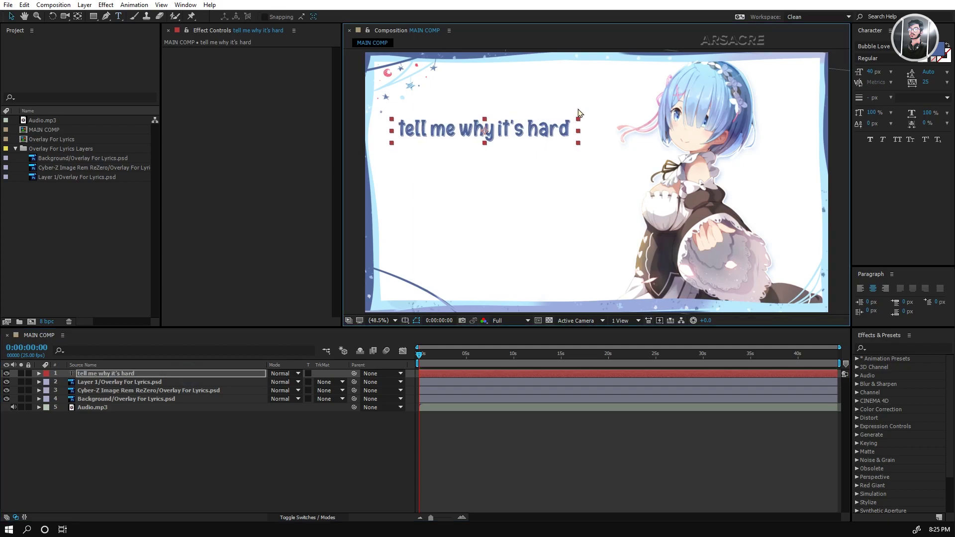
left_click_drag(514, 120, 519, 151)
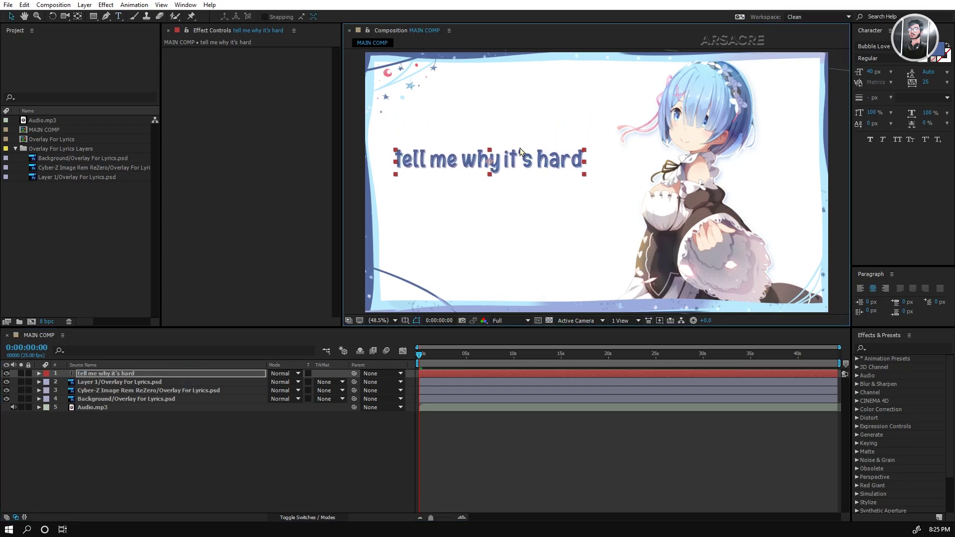
- Add a Gradient Overlay layer style to the lyric text and expand its settings
right_click(464, 165)
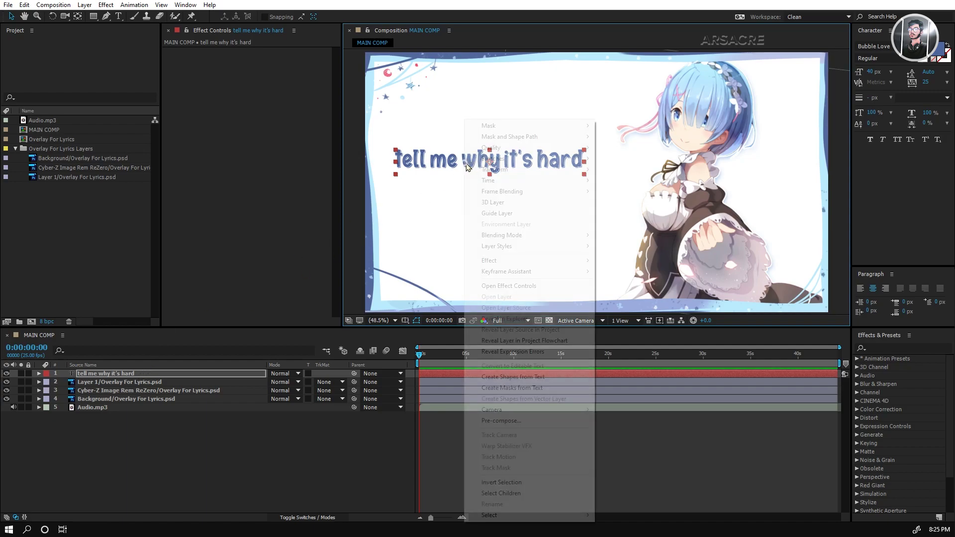
mouse_move(505, 250)
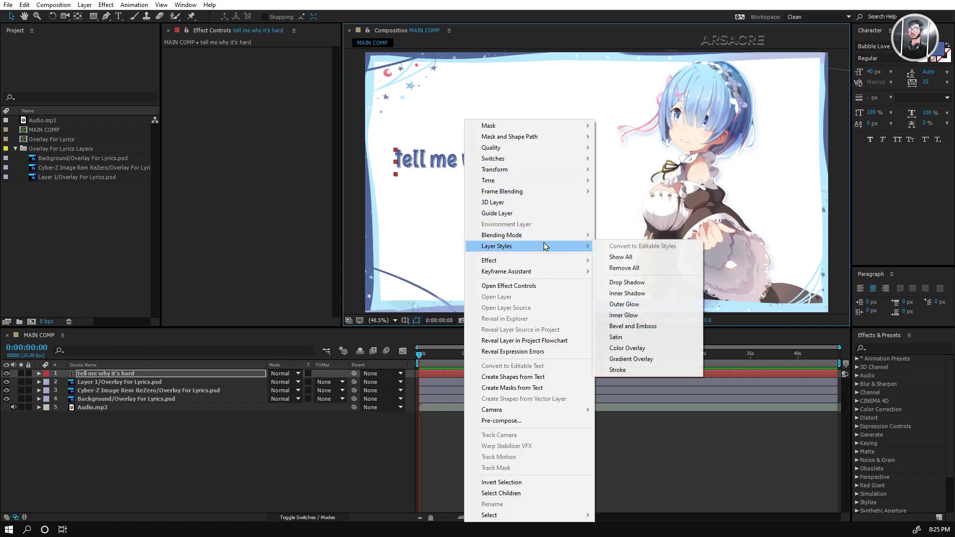
left_click(632, 359)
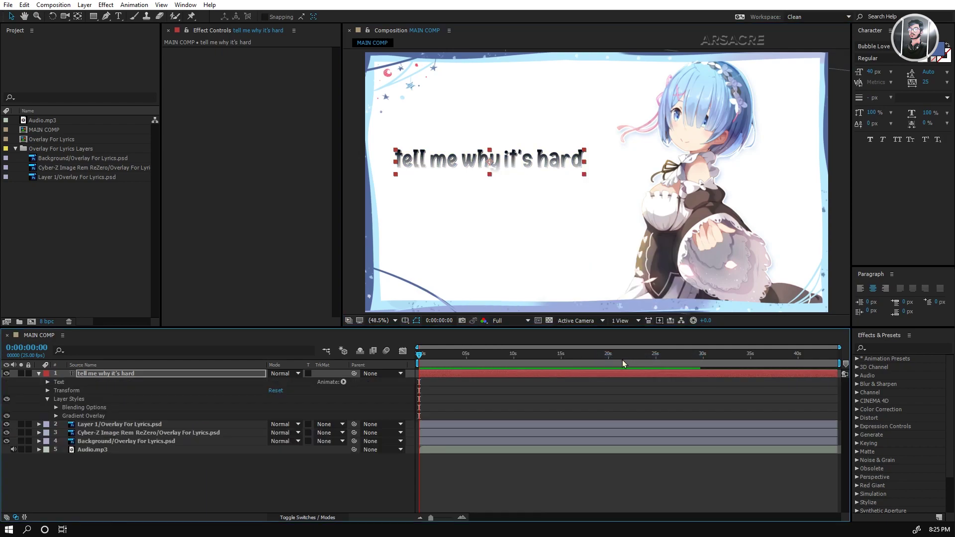
left_click(56, 416)
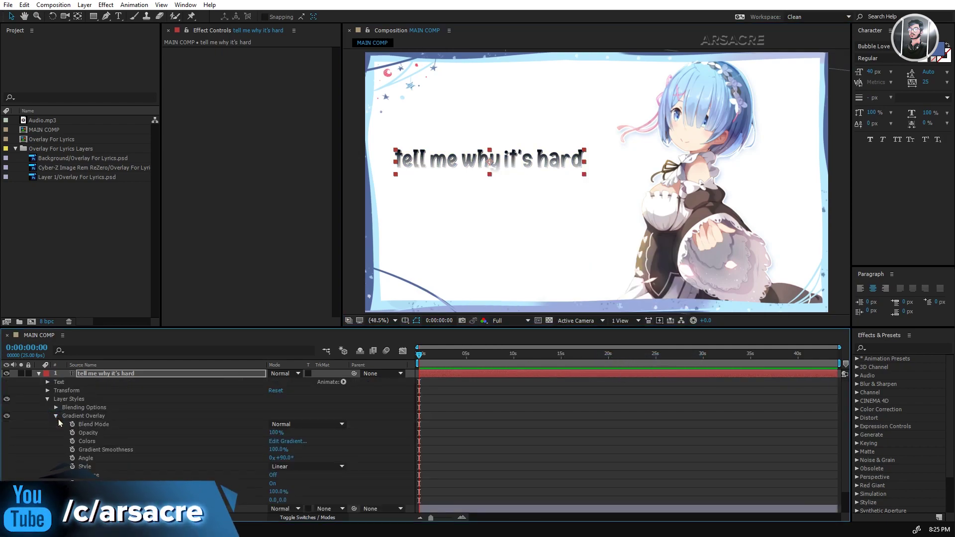
- Set the gradient's black end stop to dark blue 455486, sampled from the shaded part of the character's hair
left_click(281, 442)
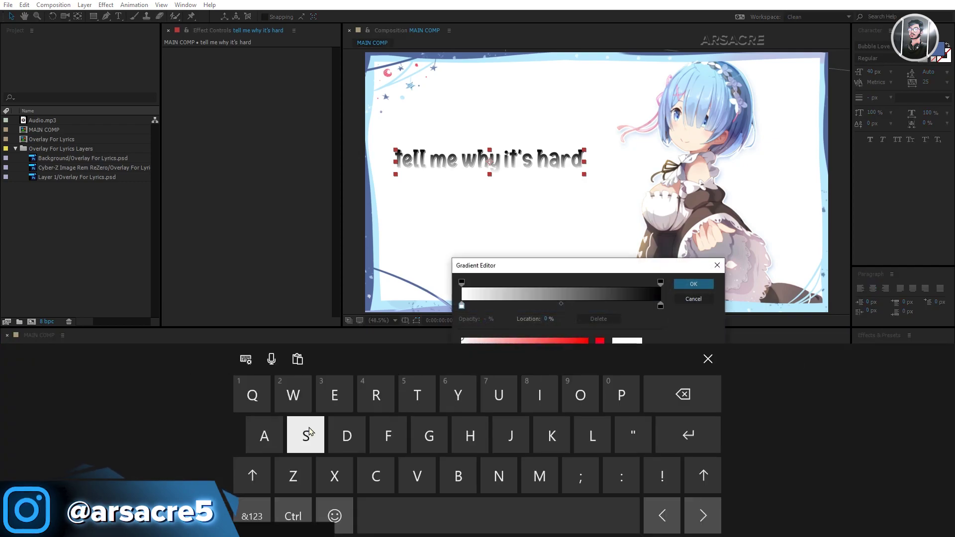
left_click_drag(641, 265, 322, 126)
left_click(340, 167)
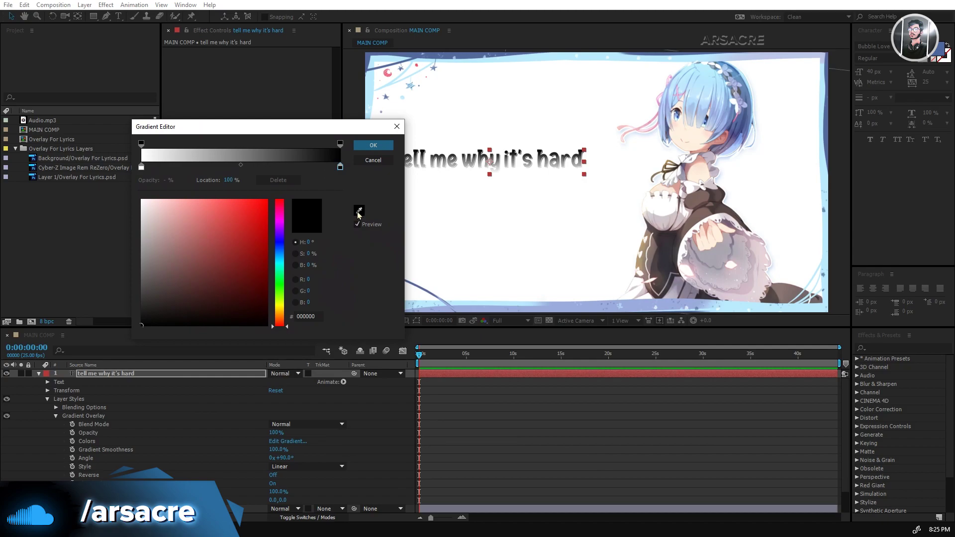
left_click(358, 211)
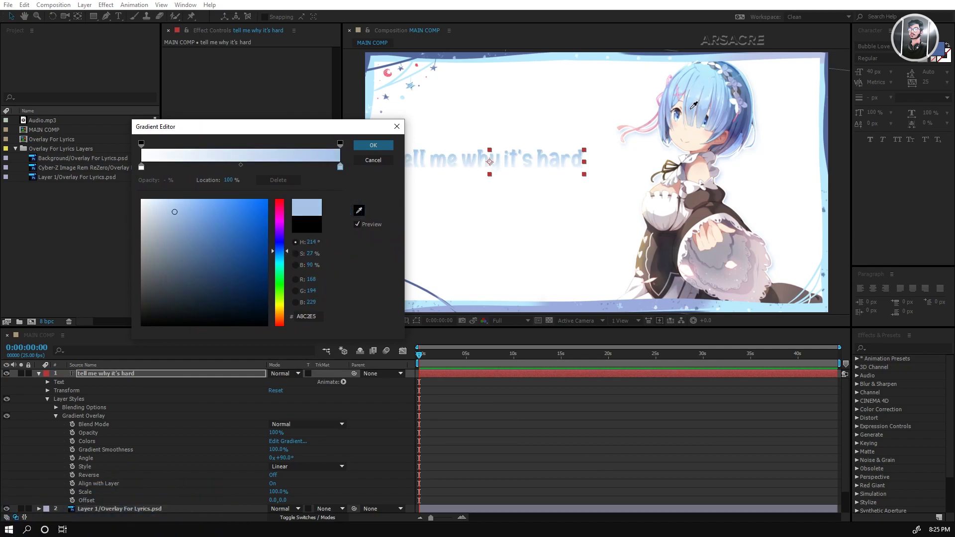
left_click(747, 118)
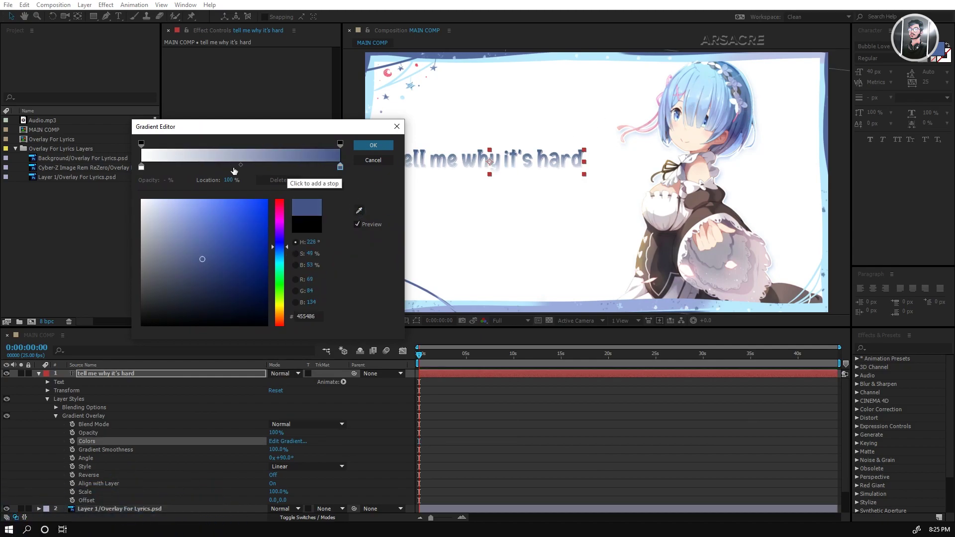
- Set the gradient's white stop to light blue C2E8FD sampled from the hair, and swap the positions of the two colour stops
left_click(141, 168)
left_click(358, 211)
left_click(697, 93)
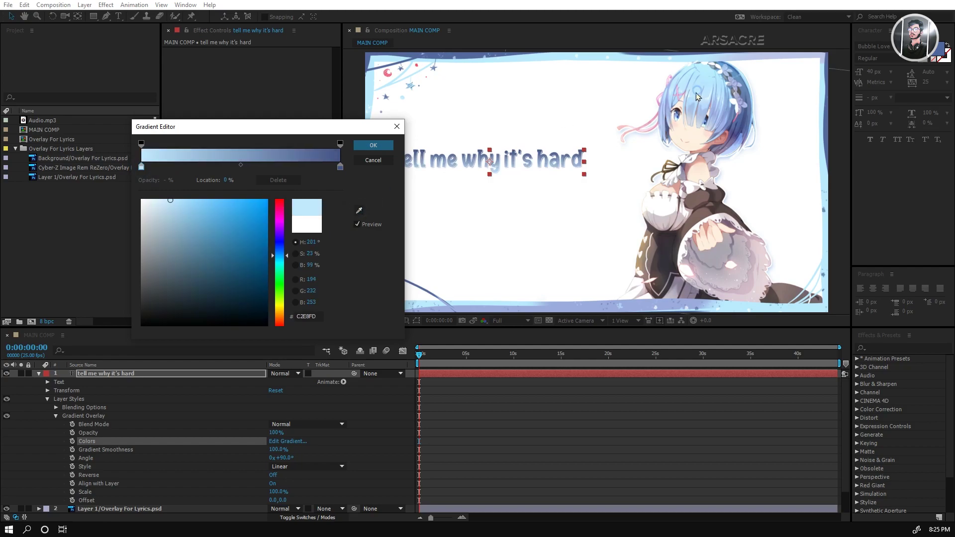
left_click_drag(339, 169, 251, 171)
left_click_drag(142, 168, 341, 171)
left_click_drag(252, 169, 141, 170)
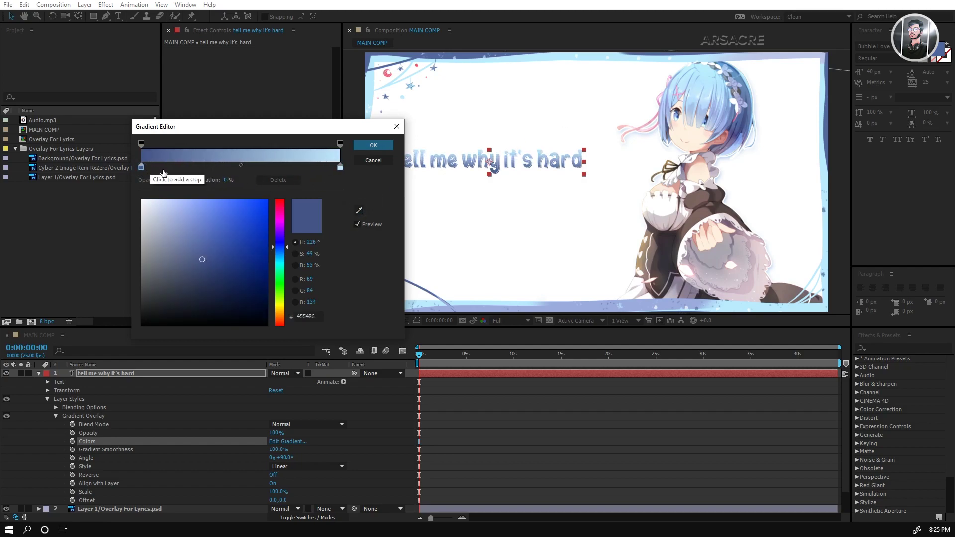
- Recolour the gradient's light stop with a blue sampled from the hair, lighten it to ADC6F2, and apply the gradient
left_click_drag(299, 126, 272, 154)
left_click(313, 192)
left_click(333, 235)
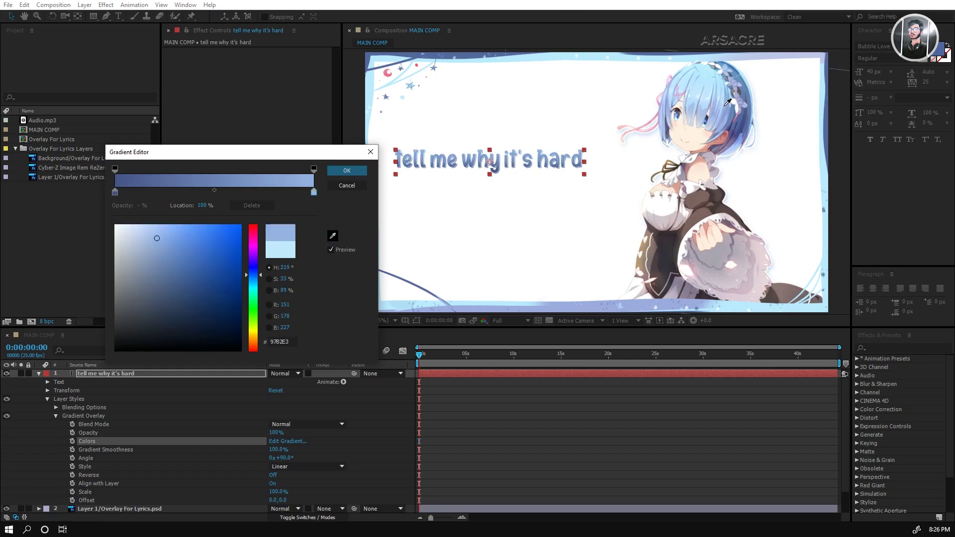
left_click(718, 110)
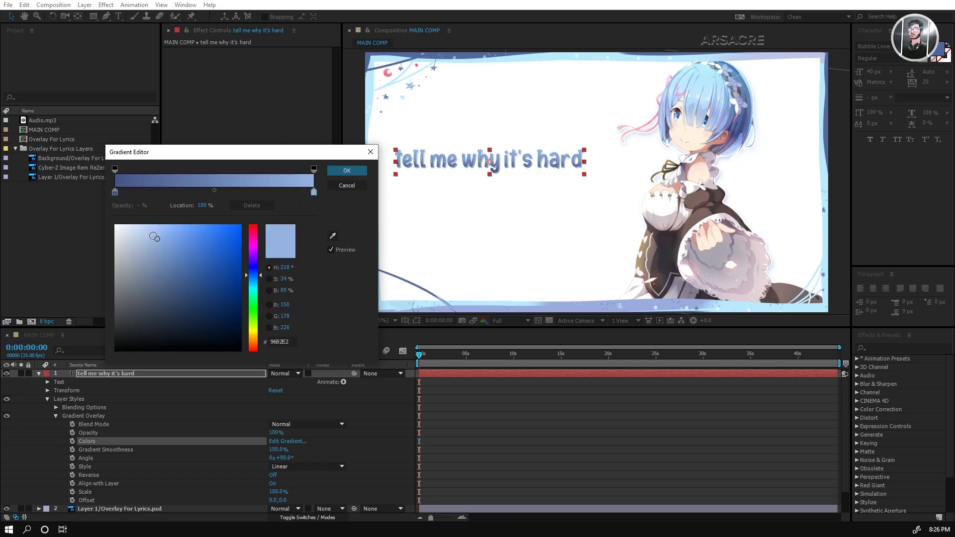
left_click(159, 239)
left_click(152, 232)
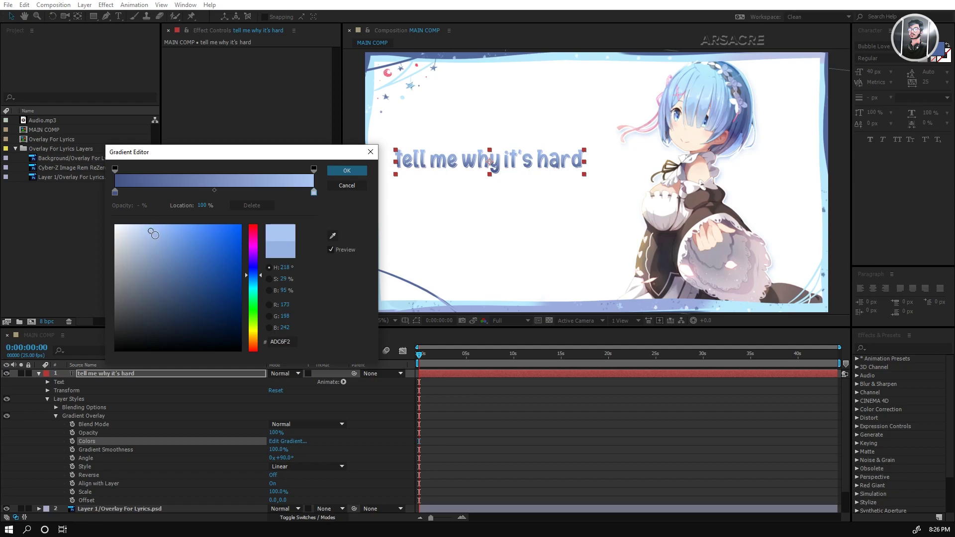
left_click(347, 170)
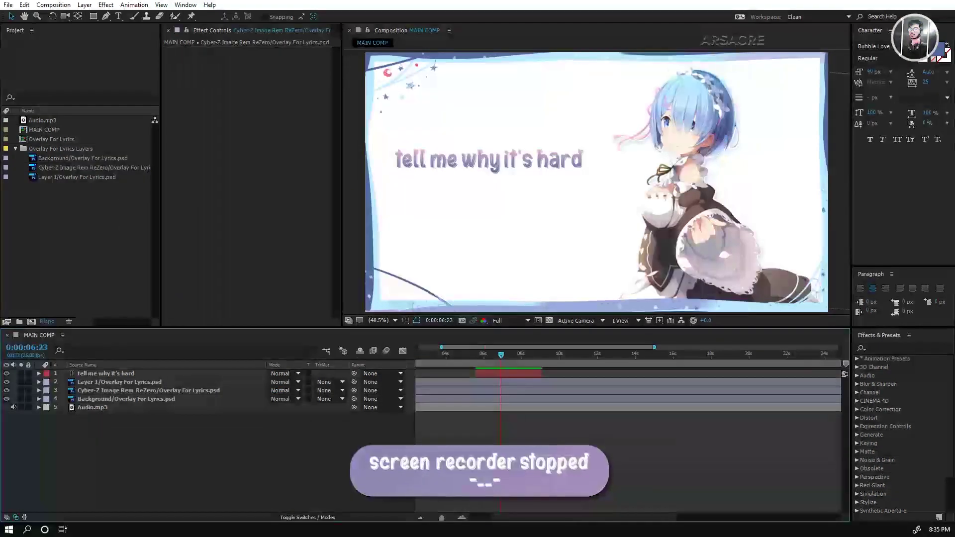
- Find the "Fade In+Out - frames" animation preset and apply it to the lyric text
left_click(883, 345)
type("fad")
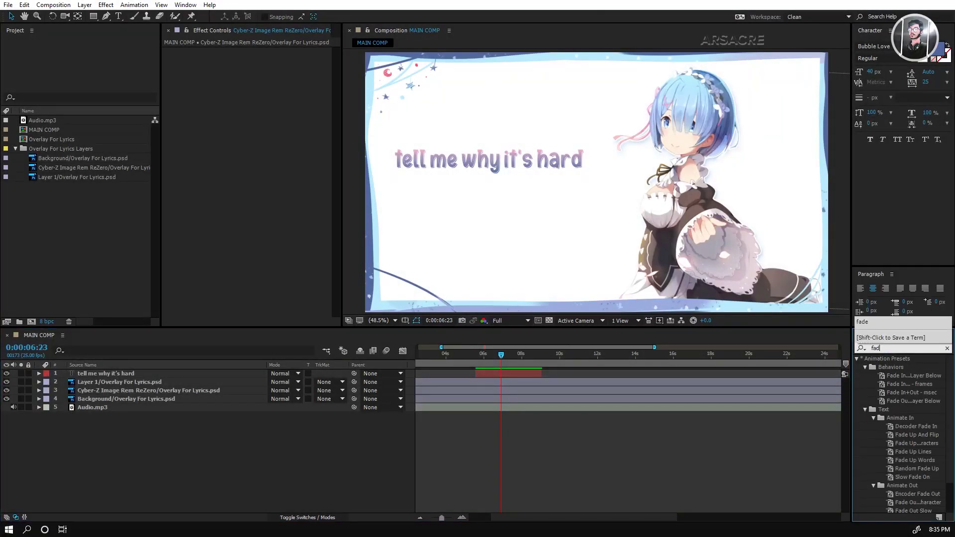
type("e in")
left_click_drag(895, 386, 677, 281)
left_click_drag(581, 225, 477, 164)
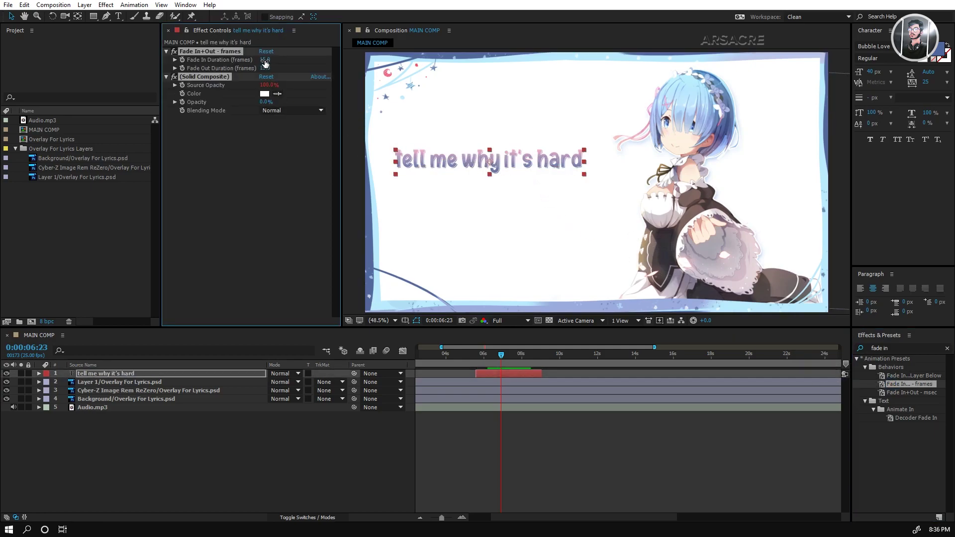
- Set the lyric's fade-in and fade-out durations to 7 frames and preview the start of the fade
type("7")
key("Return")
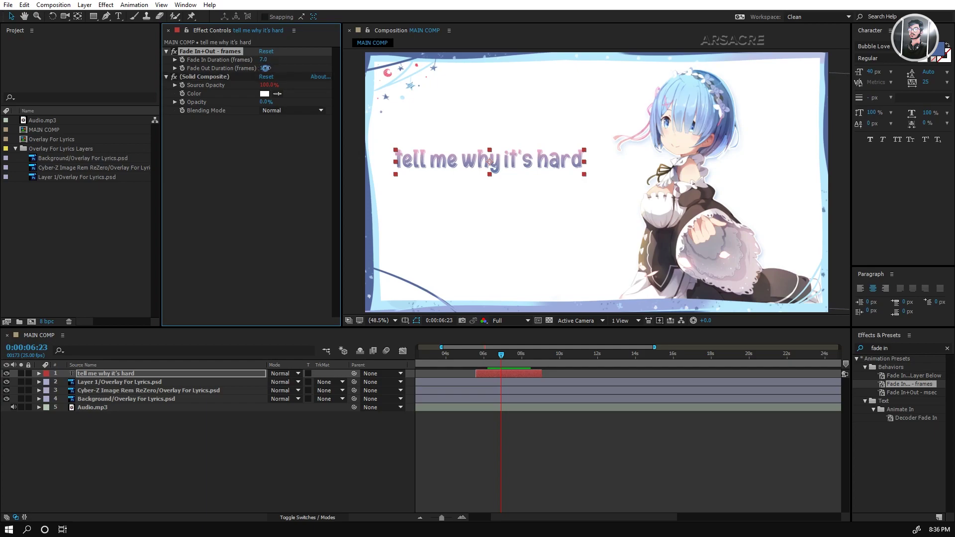
key("Return")
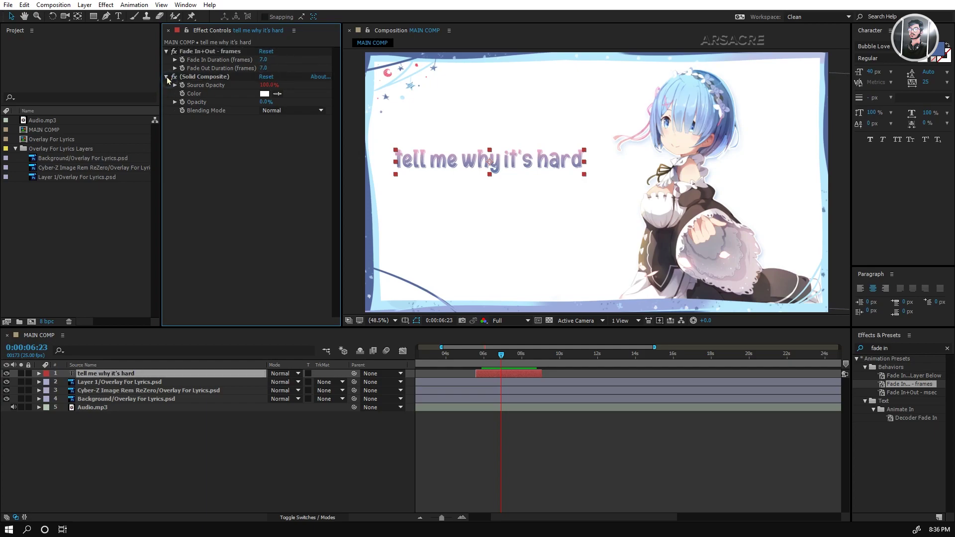
left_click(166, 51)
left_click(480, 355)
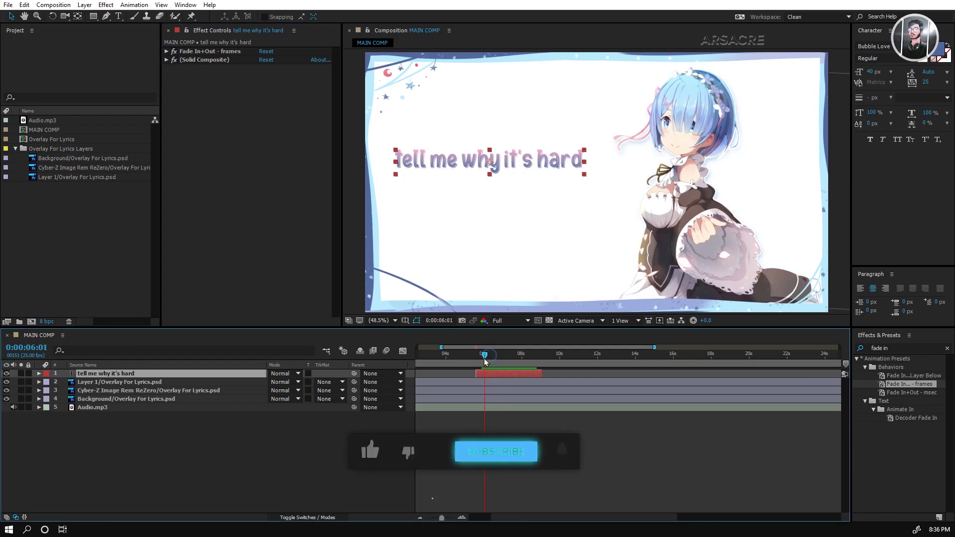
left_click_drag(479, 361, 483, 368)
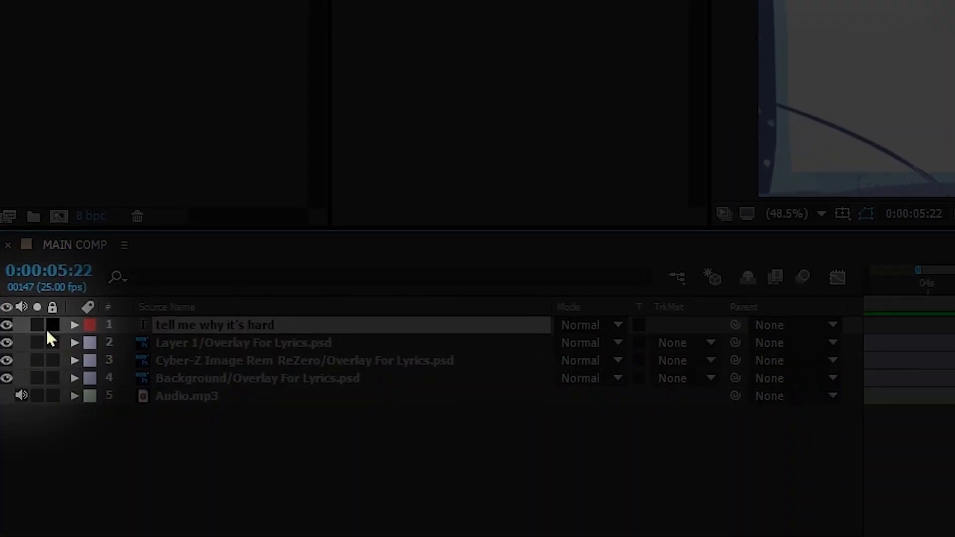
- Solo the lyric text layer and lower the composition preview resolution to Quarter
left_click(37, 324)
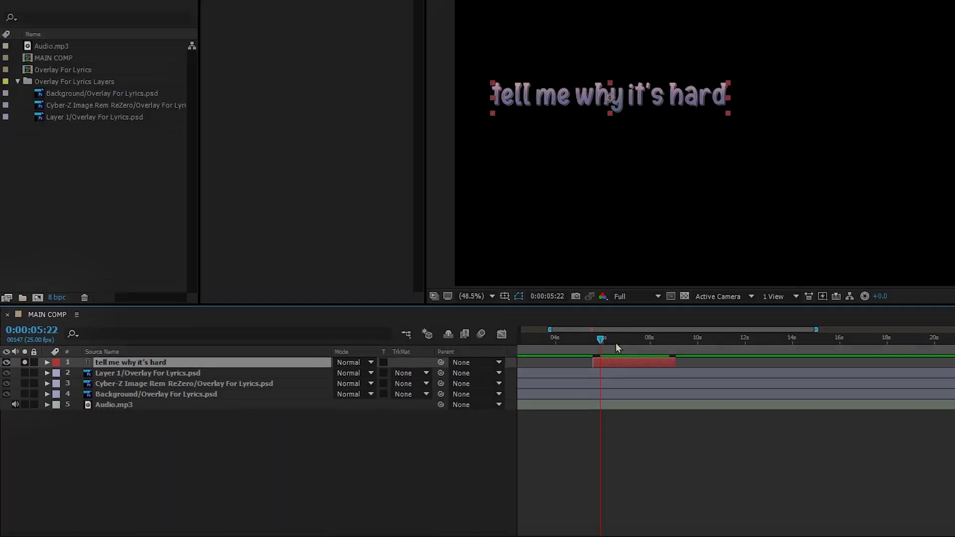
left_click_drag(481, 356, 466, 364)
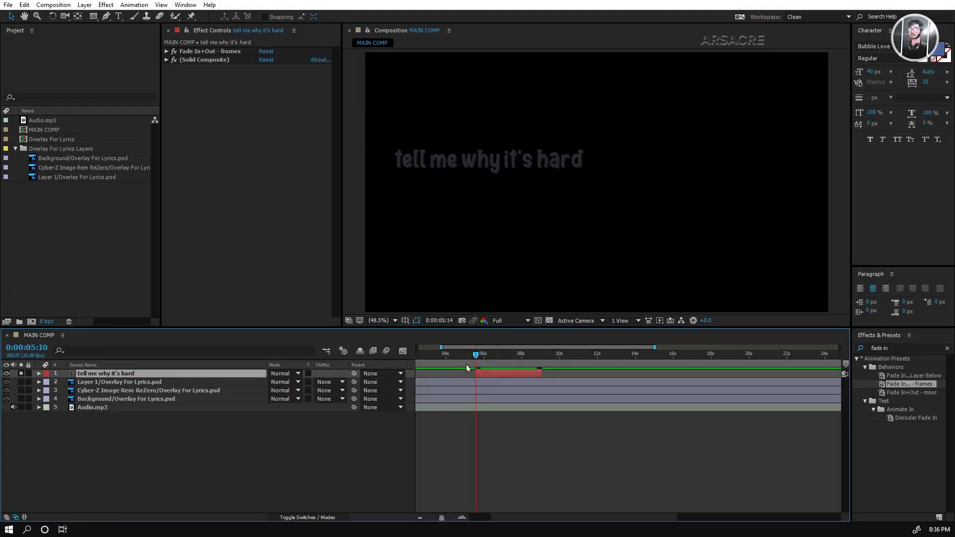
left_click(508, 321)
left_click(502, 379)
left_click(461, 517)
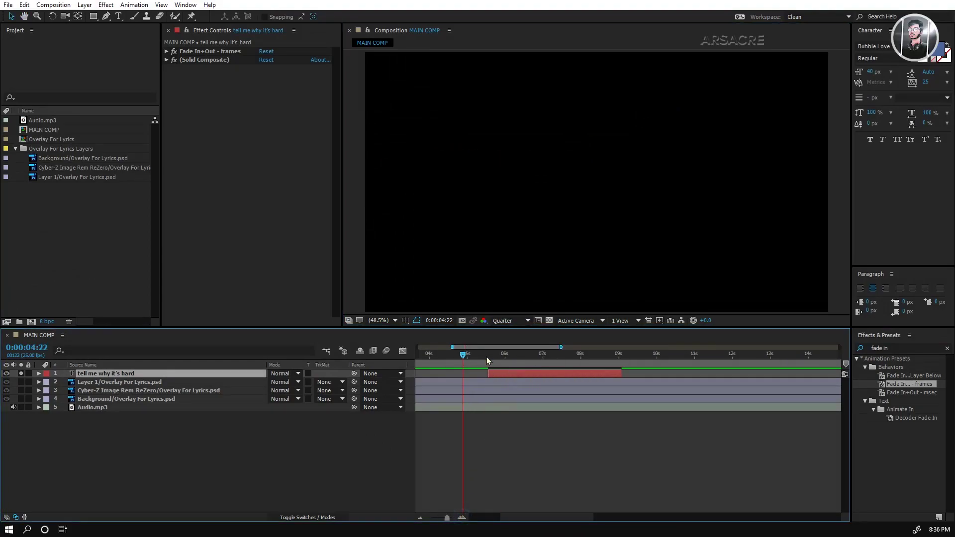
- Trim the lyric layer to run from 0:00:05:22 to 0:00:08:22, using the revealed waveform of Audio.mp3 as a guide
left_click(500, 354)
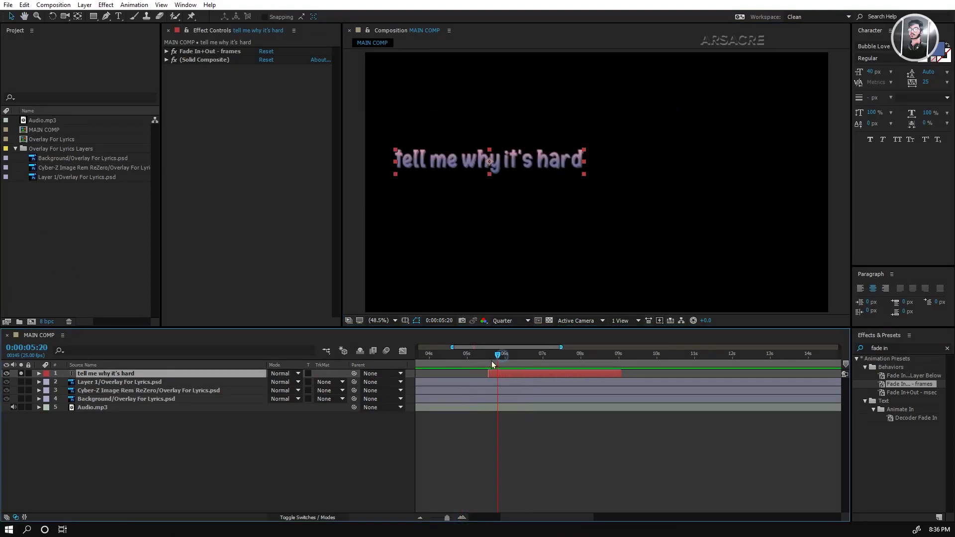
key("alt+bracketleft")
left_click(148, 407)
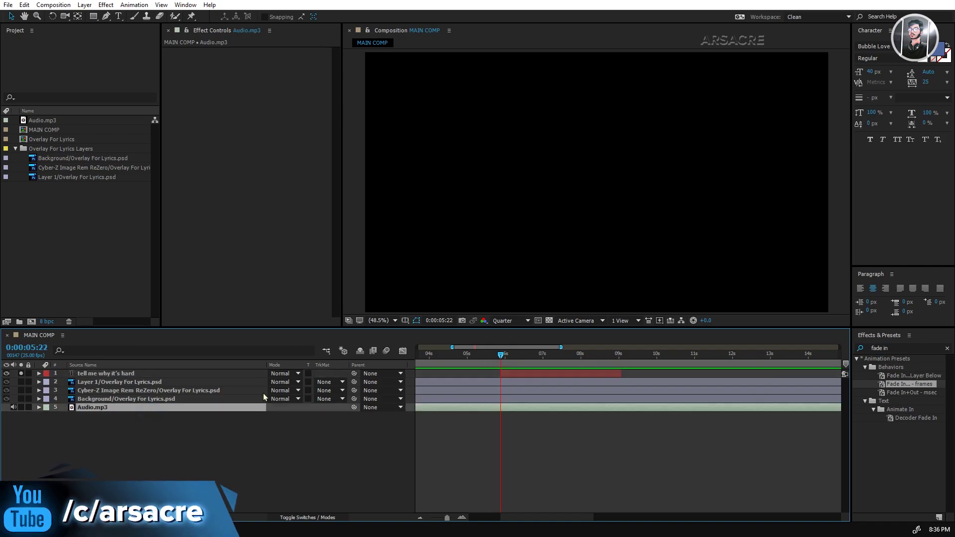
key("l")
key("l")
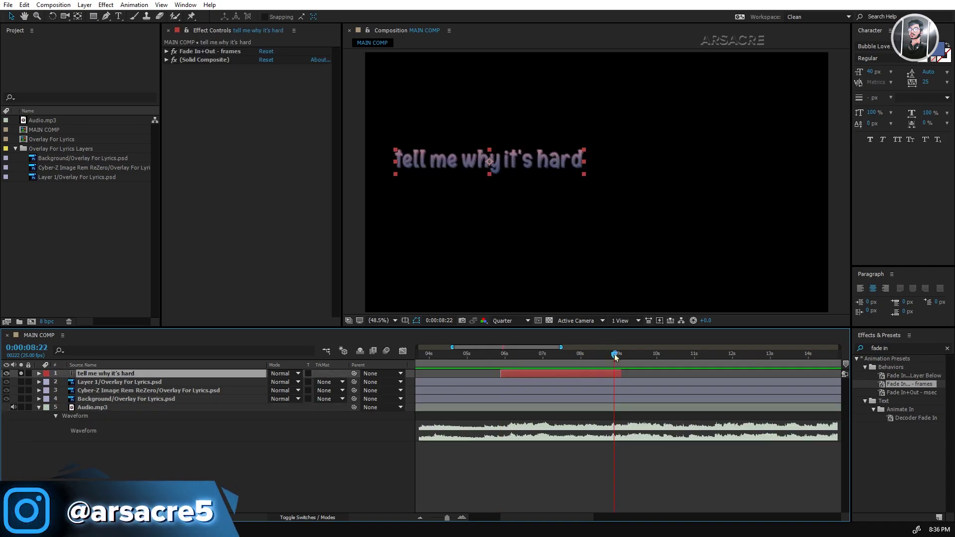
key("alt+bracketright")
- Keyframe the lyric's Position to rise from 514.8, 571.8 at 0:00:05:22 to its resting place at 0:00:06:10, and apply Easy Ease to both keyframes
left_click(524, 355)
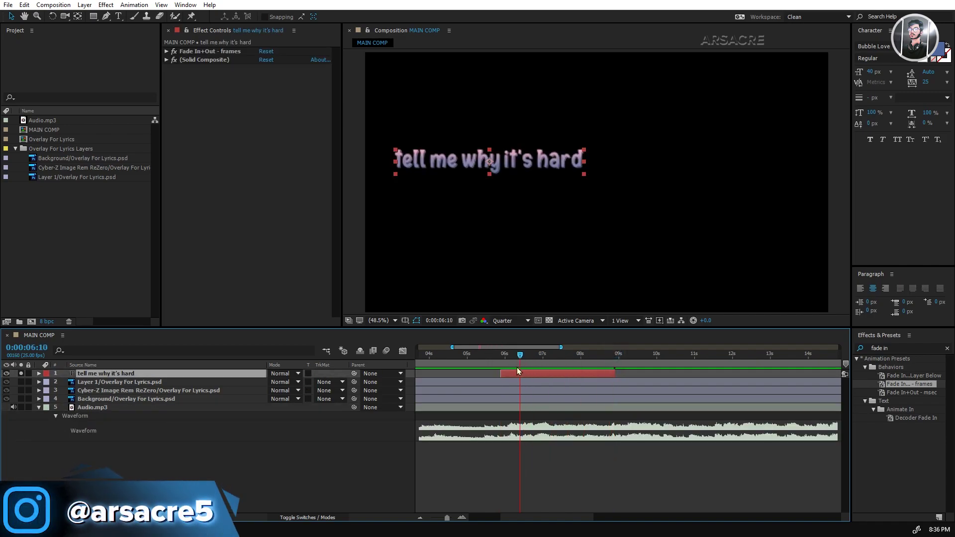
key("alt+shift+p")
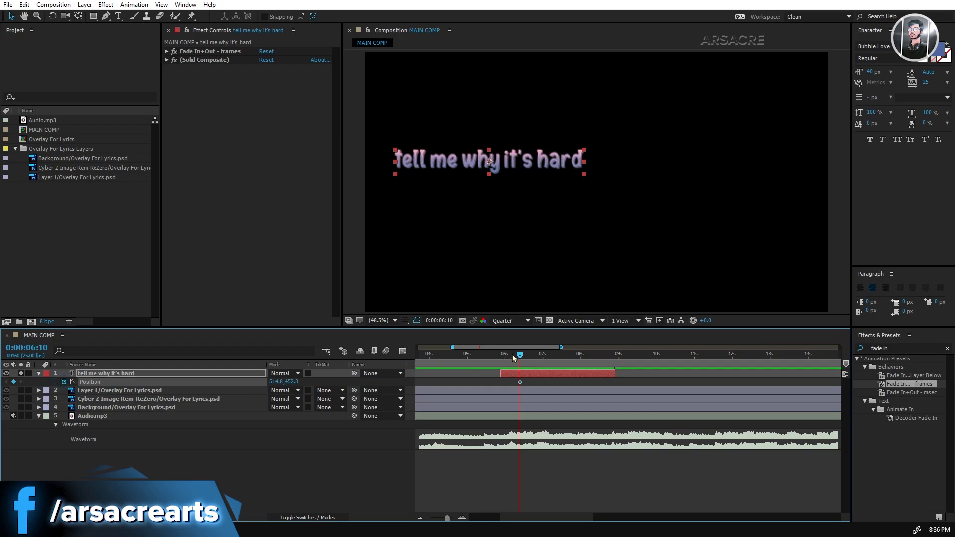
left_click_drag(514, 357, 501, 356)
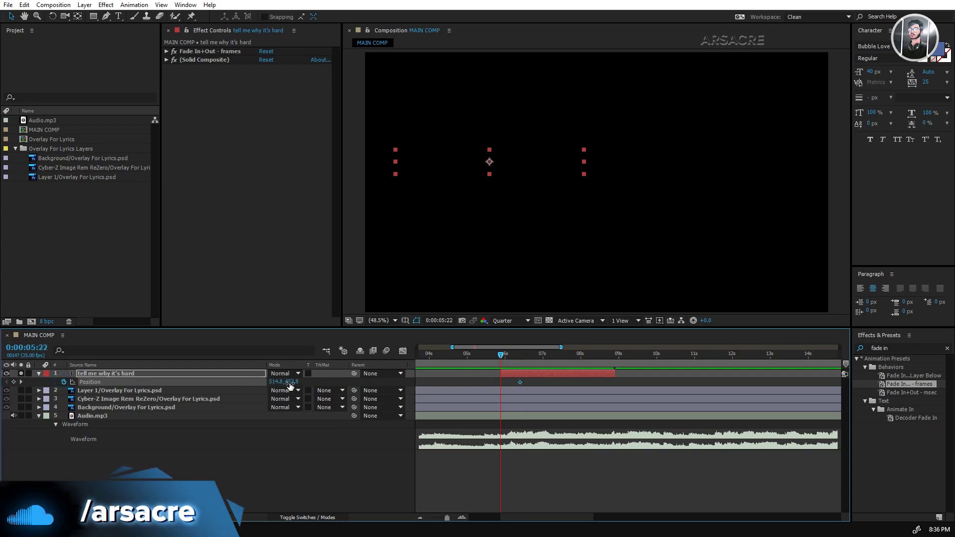
left_click_drag(290, 382, 485, 390)
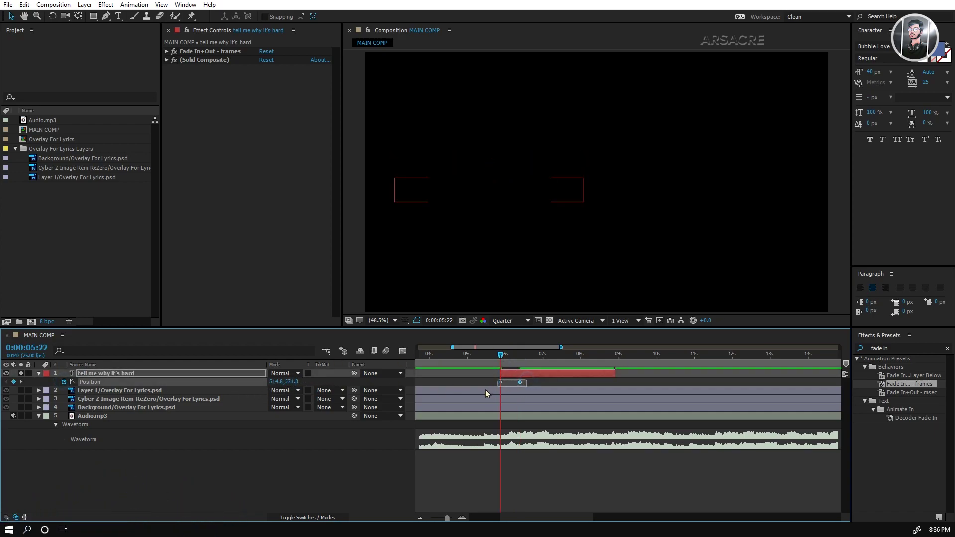
right_click(520, 382)
mouse_move(556, 506)
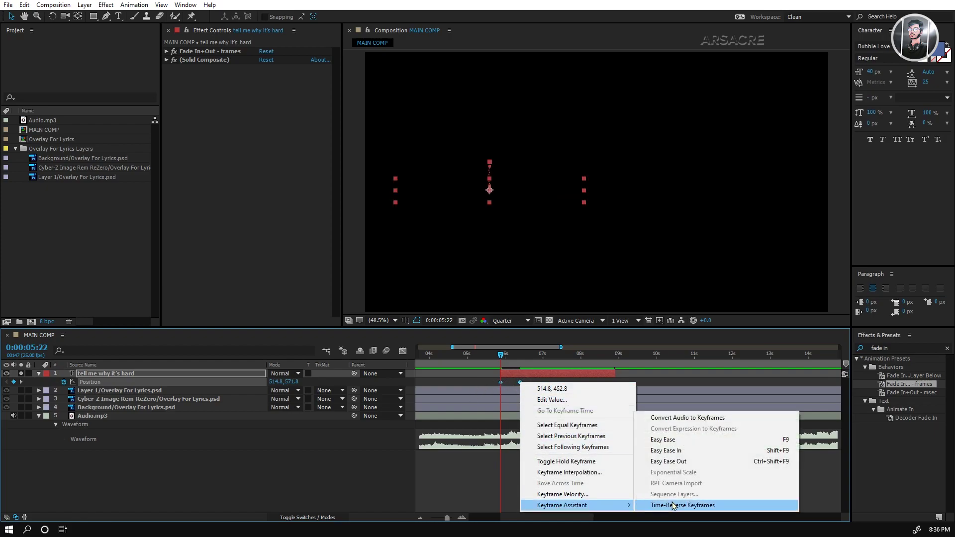
left_click(675, 440)
- Keyframe the lyric to hold its place until 0:00:08:07 and move straight up to about 514.8, 302.4 at 0:00:08:22
left_click_drag(525, 360, 558, 360)
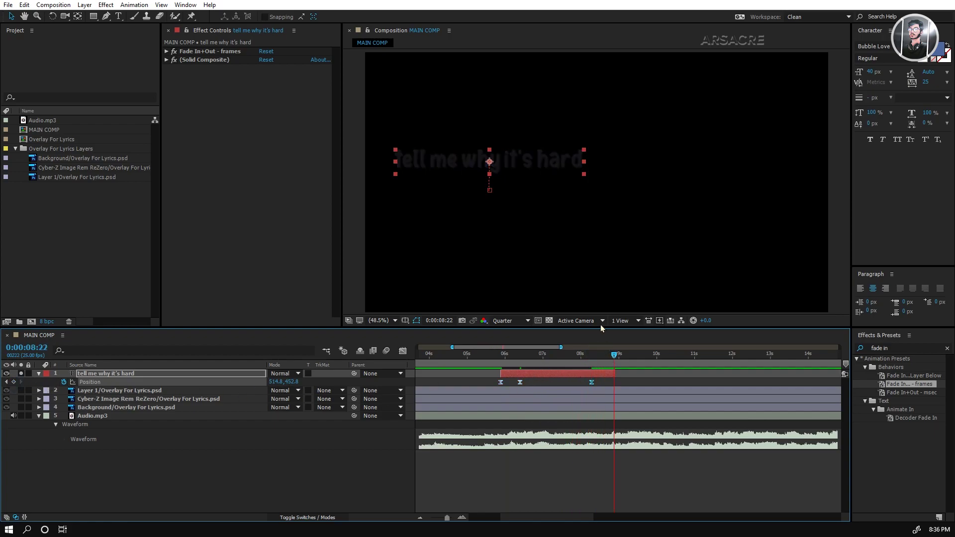
left_click_drag(502, 165, 519, 136)
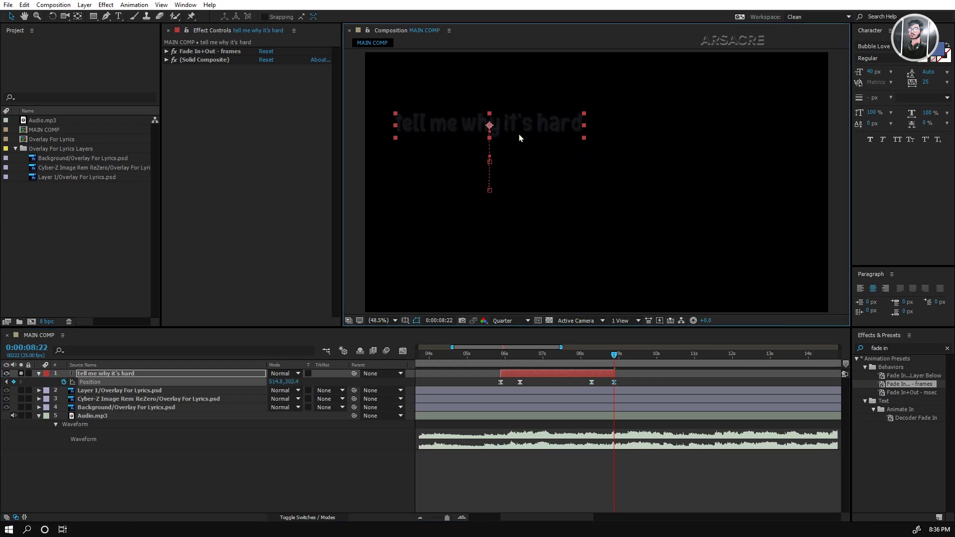
left_click_drag(592, 357, 584, 360)
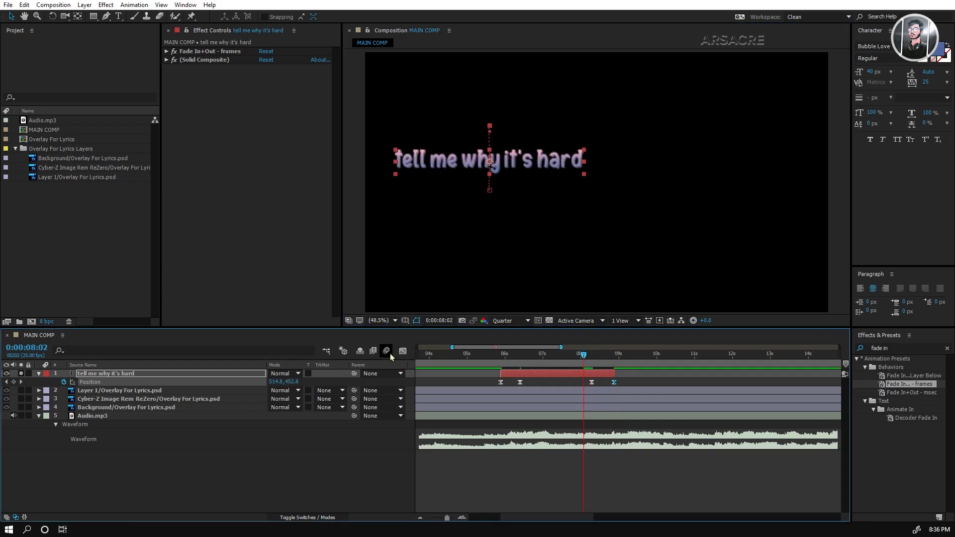
- Stretch the Position speed curves so the entrance slows gradually and the exit accelerates gradually, and preview the motion
left_click_drag(707, 387, 706, 387)
left_click(402, 351)
left_click(530, 510)
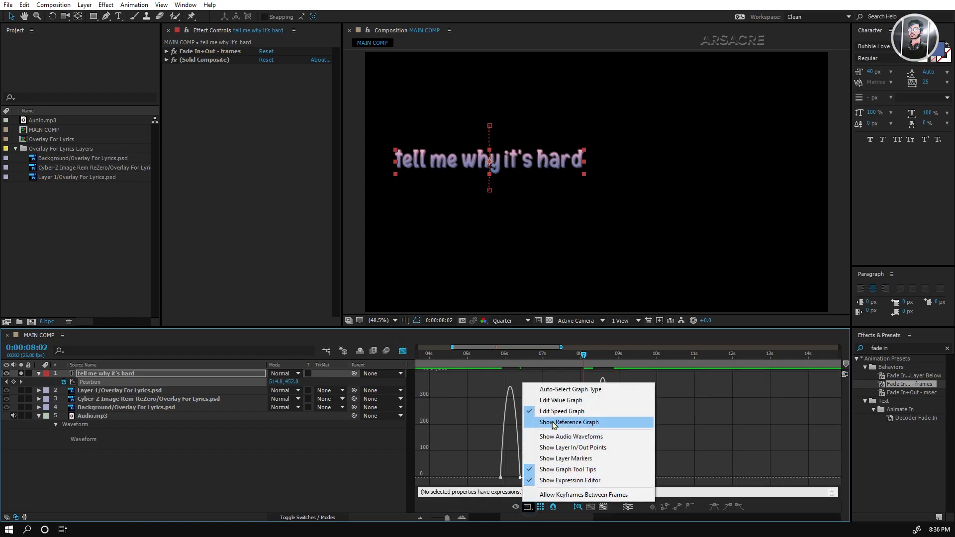
left_click(553, 415)
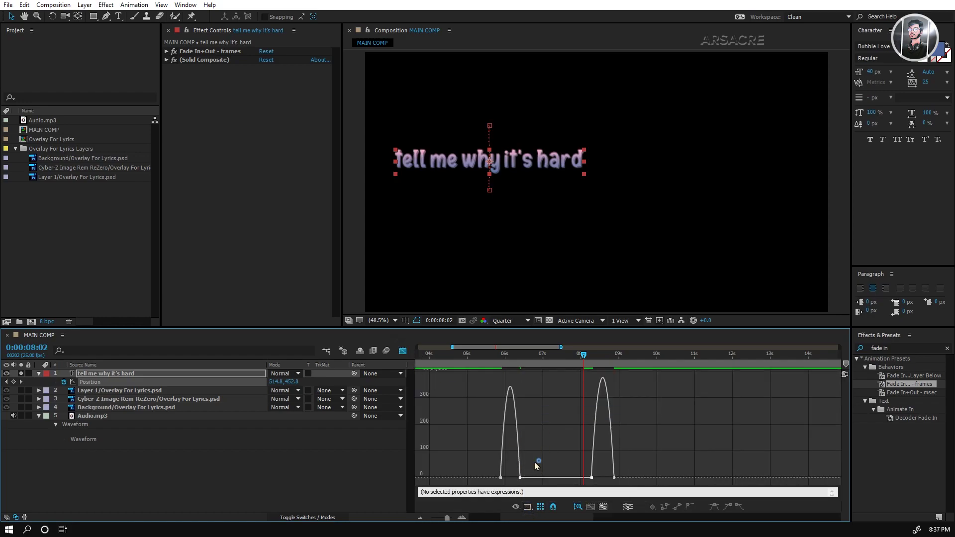
left_click_drag(514, 479, 503, 480)
left_click(591, 478)
left_click_drag(596, 478, 606, 481)
left_click(403, 351)
left_click(512, 356)
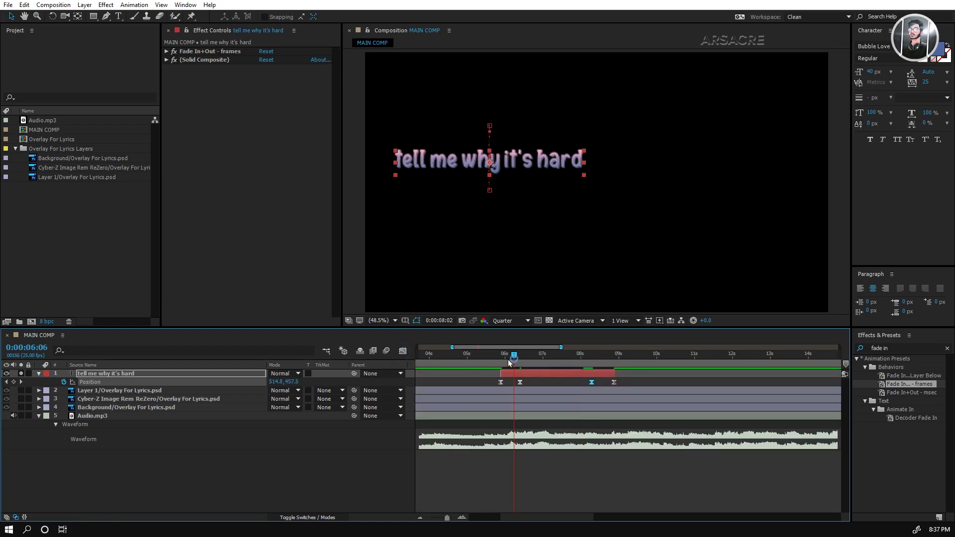
left_click_drag(508, 359, 482, 356)
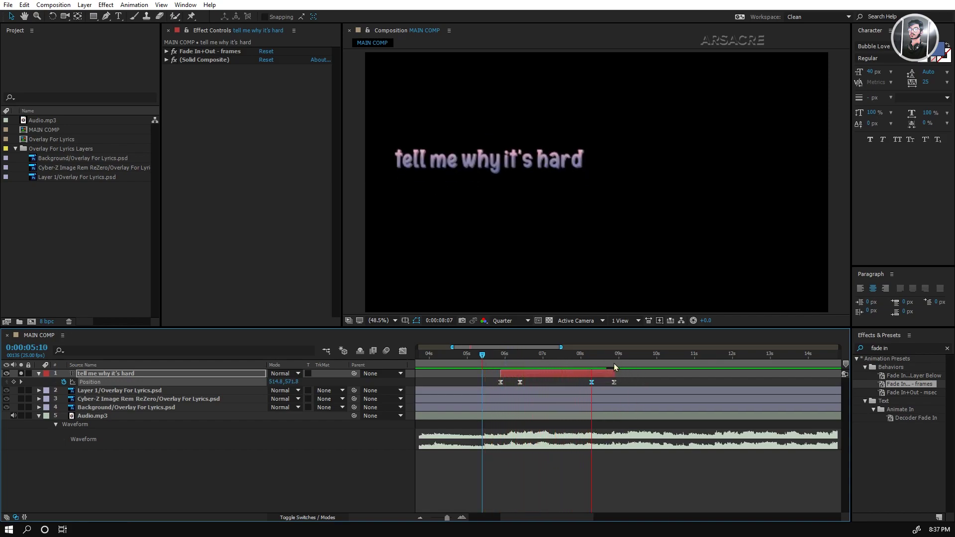
left_click(581, 356)
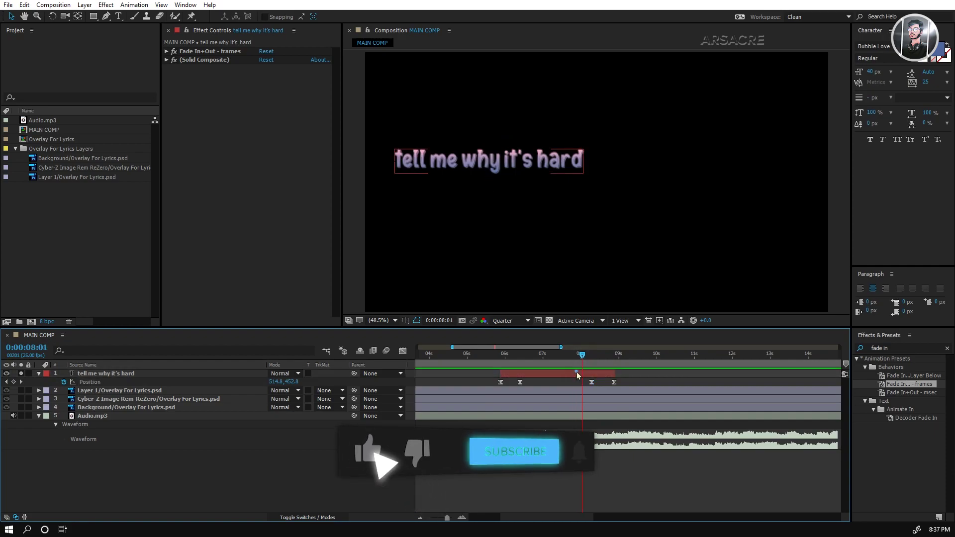
- Duplicate the "tell me why it's hard" layer and change the copy's text to "for me to see"
left_click(577, 374)
left_click(24, 5)
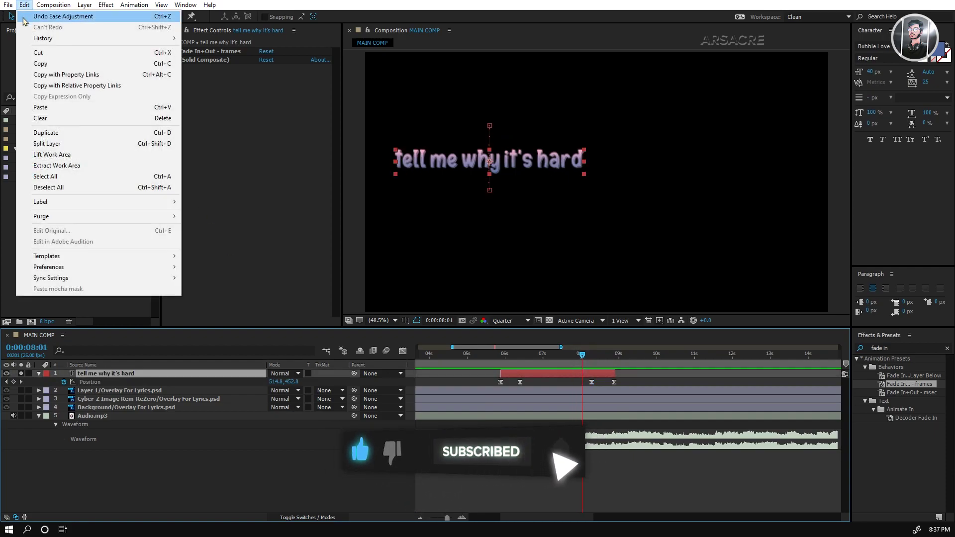
left_click(46, 132)
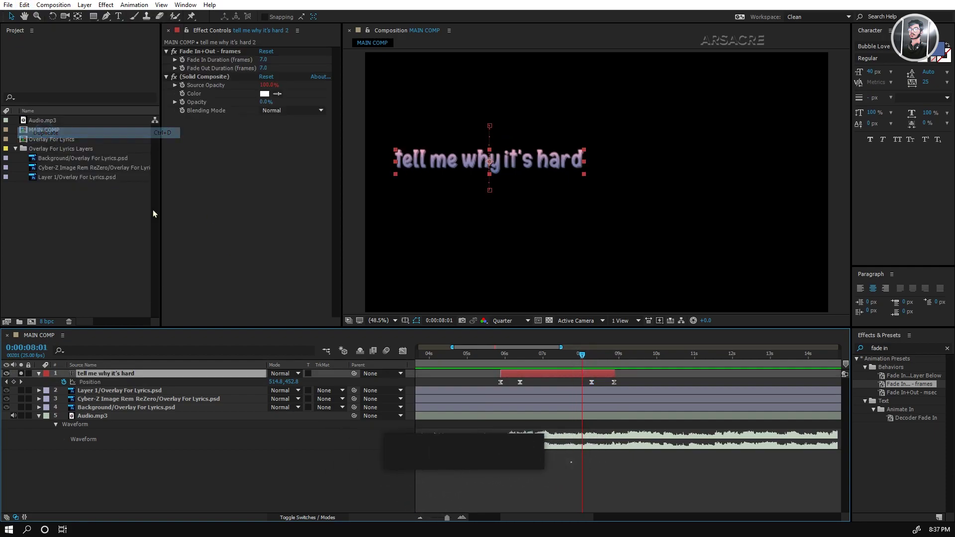
double_click(517, 374)
type("for me to see")
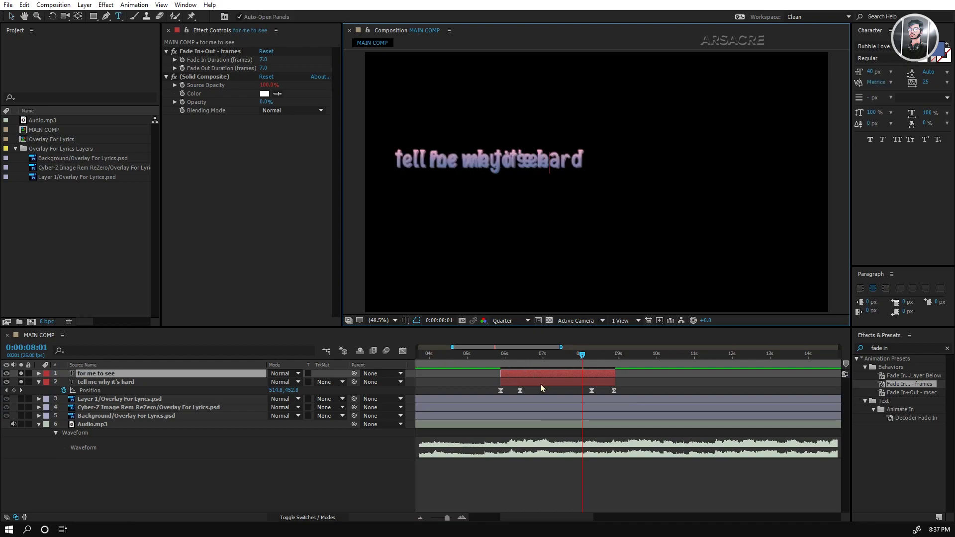
- Shift all Position keyframes of "for me to see" downward together so the line sits beneath "tell me why it's hard"
left_click(511, 374)
key("p")
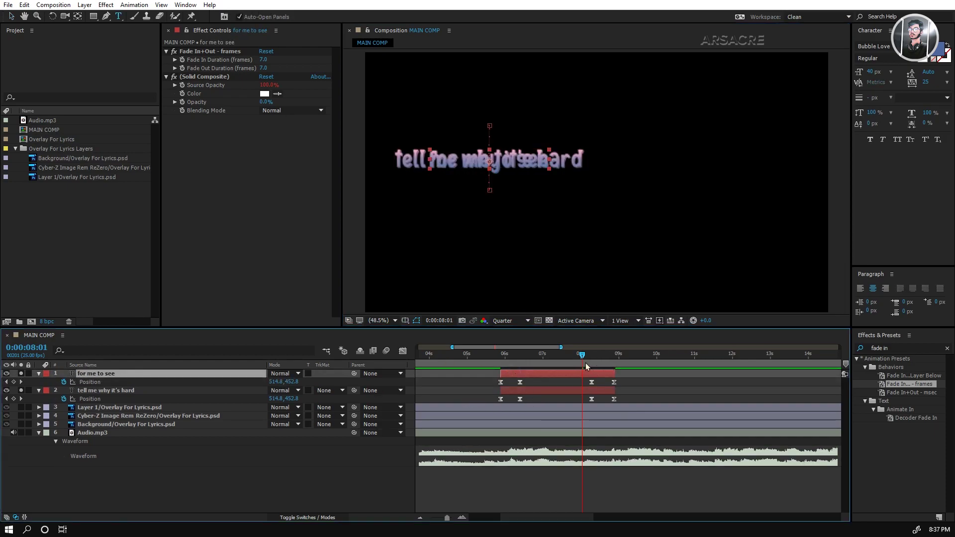
left_click_drag(586, 356, 592, 362)
left_click(230, 382)
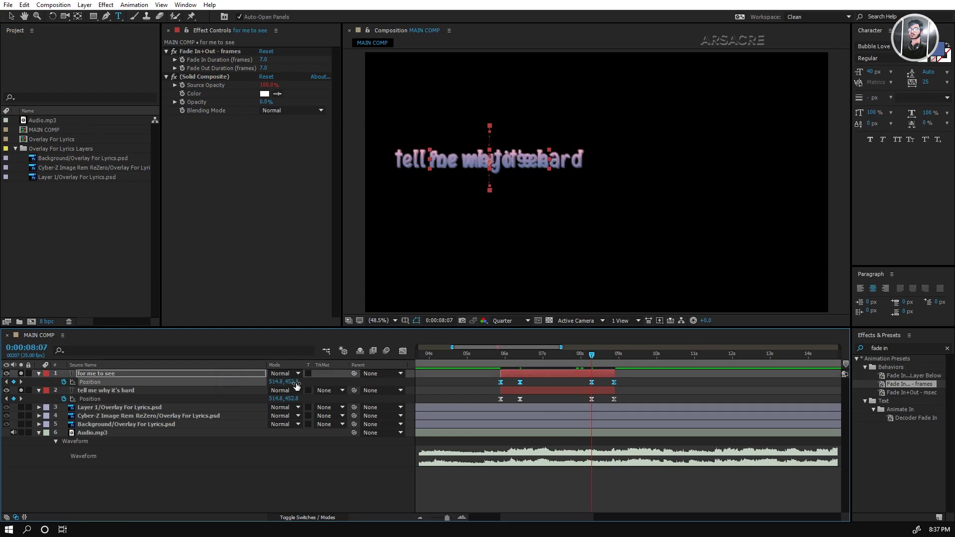
left_click_drag(297, 382, 391, 394)
- Delay the entrance keyframes of "for me to see" by 3 frames and advance the exit keyframes of "tell me why it's hard" by 3 frames
left_click_drag(516, 356, 484, 389)
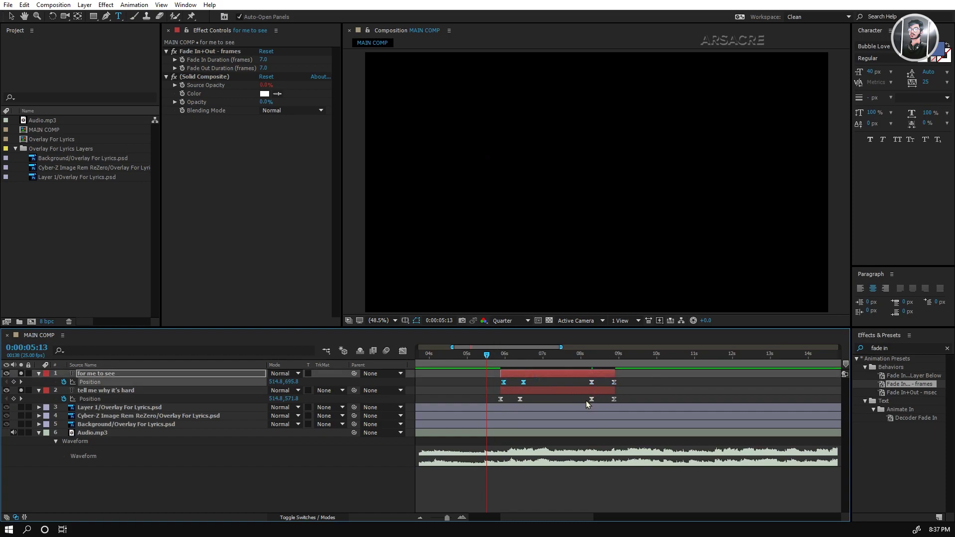
left_click_drag(583, 396, 650, 404)
key("alt+Left")
key("alt+Left")
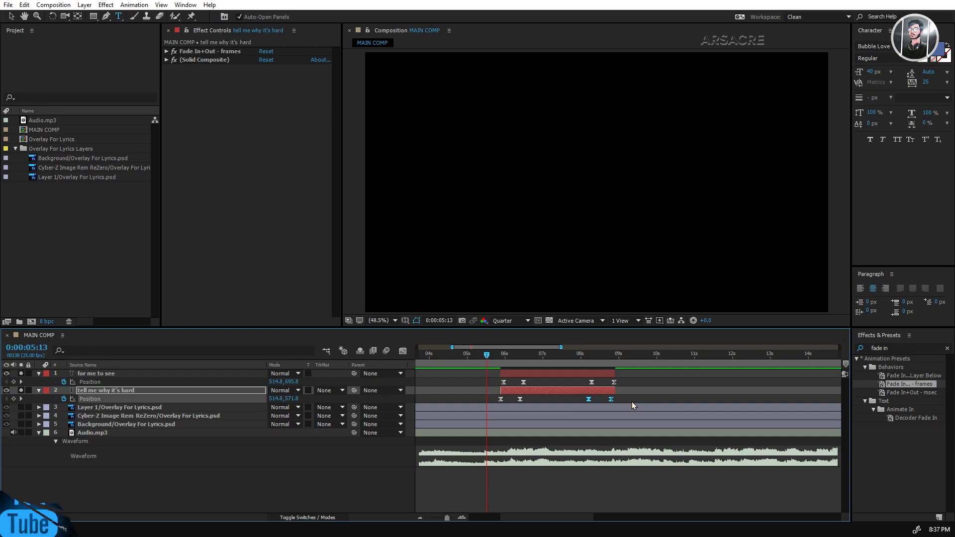
key("alt+Left")
left_click_drag(541, 381, 487, 387)
key("alt+Right")
- Trim the start of "for me to see" to 0:00:06:00 and the end of "tell me why it's hard" to its last keyframe, previewing the timing
key("space")
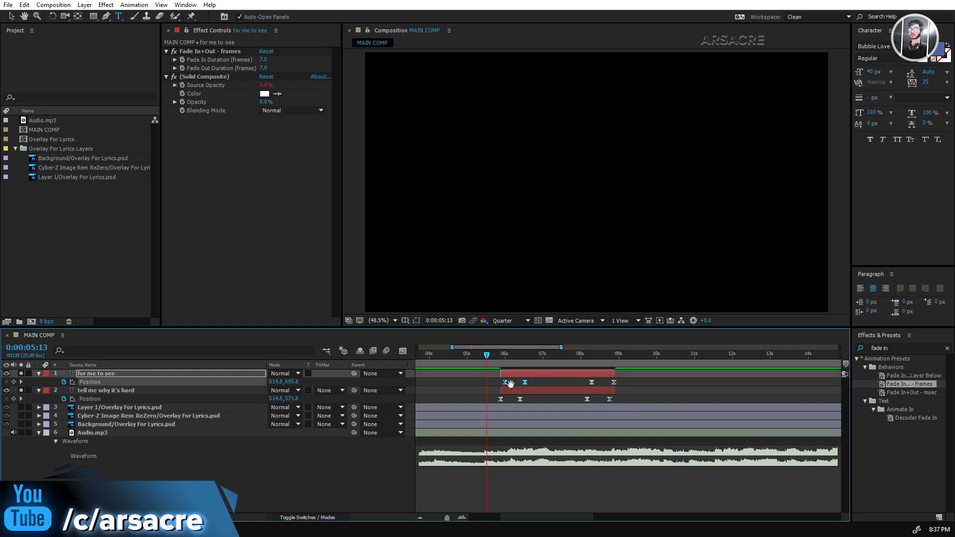
left_click(505, 359)
left_click(509, 373)
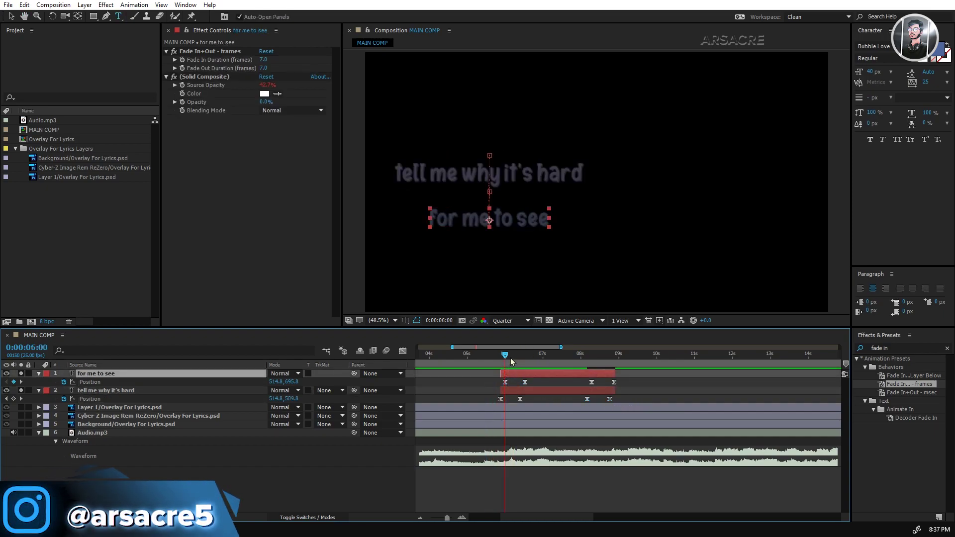
left_click_drag(510, 357, 469, 366)
left_click(607, 390)
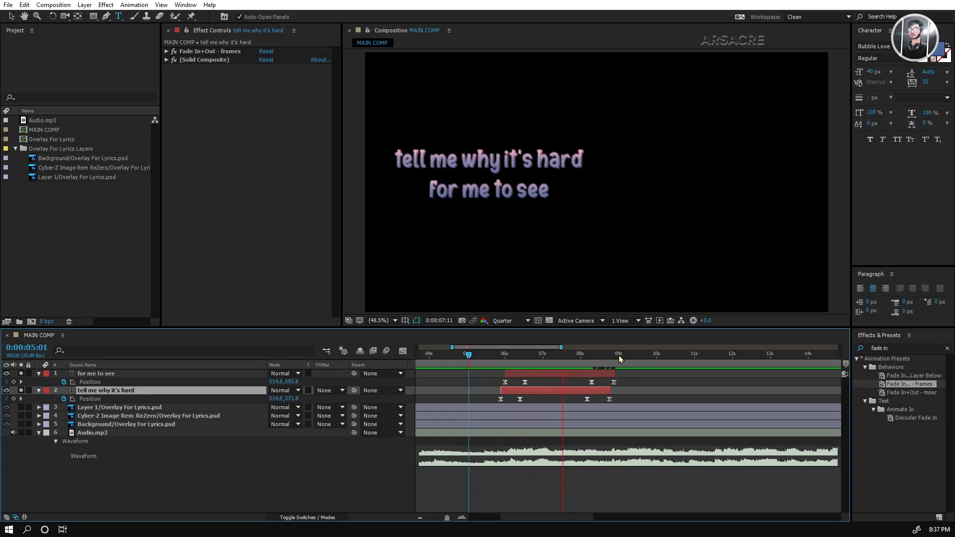
- Duplicate both lyric layers, place the copies above the originals and shift them to start at about 0:00:08:13
left_click(600, 362)
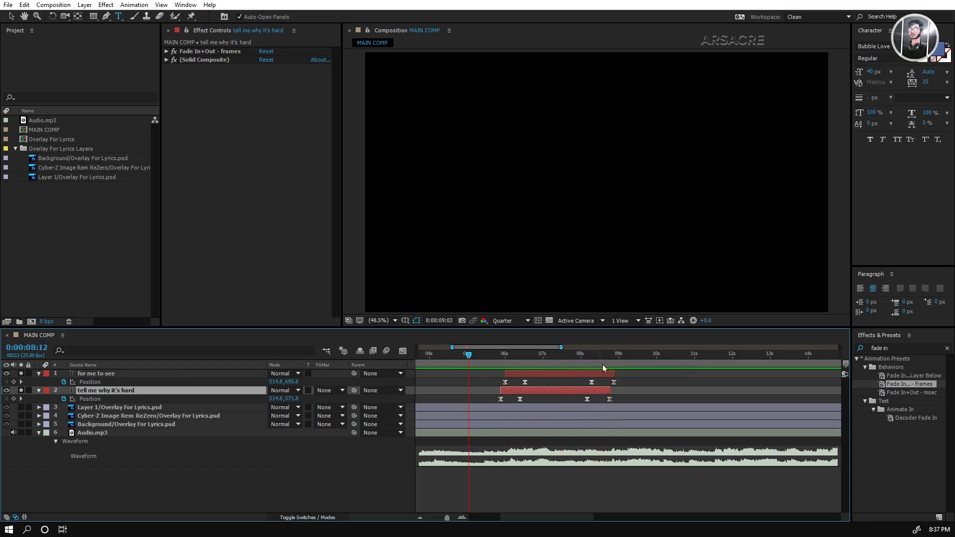
left_click(539, 375, "shift")
key("u")
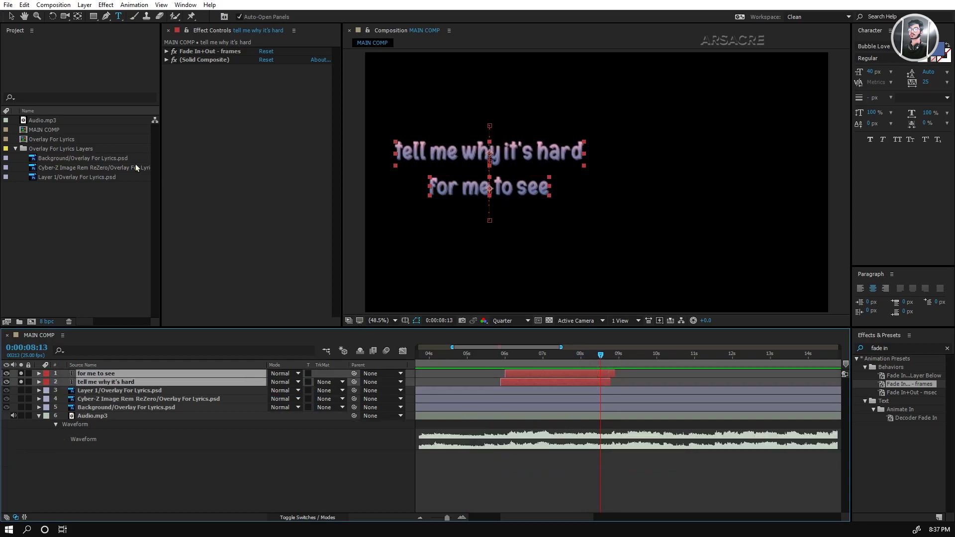
left_click(24, 4)
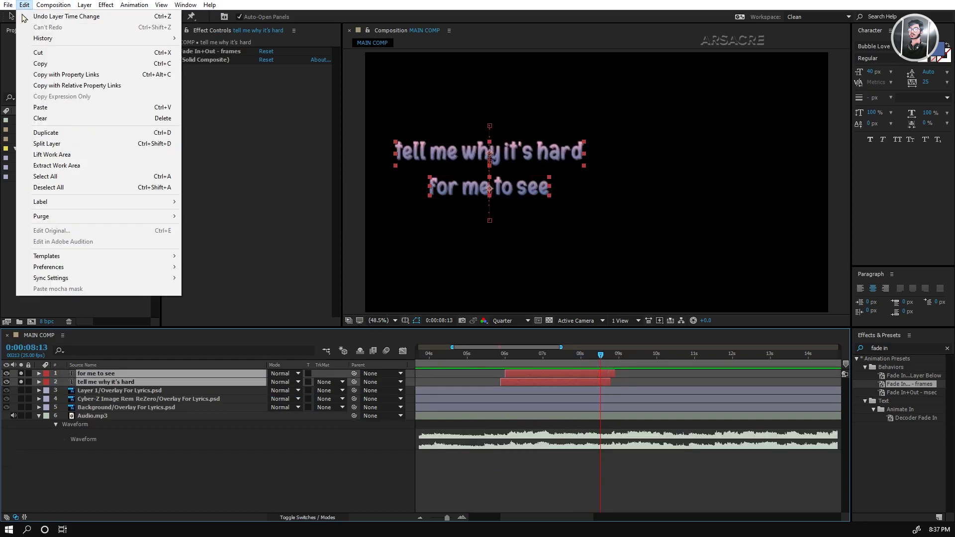
left_click(47, 129)
key("ctrl+bracketright")
left_click_drag(522, 380, 623, 384)
- Switch to the sticky note, copy the lyric line "that you stole everything from me", and return to After Effects with the layers deselected
left_click(259, 529)
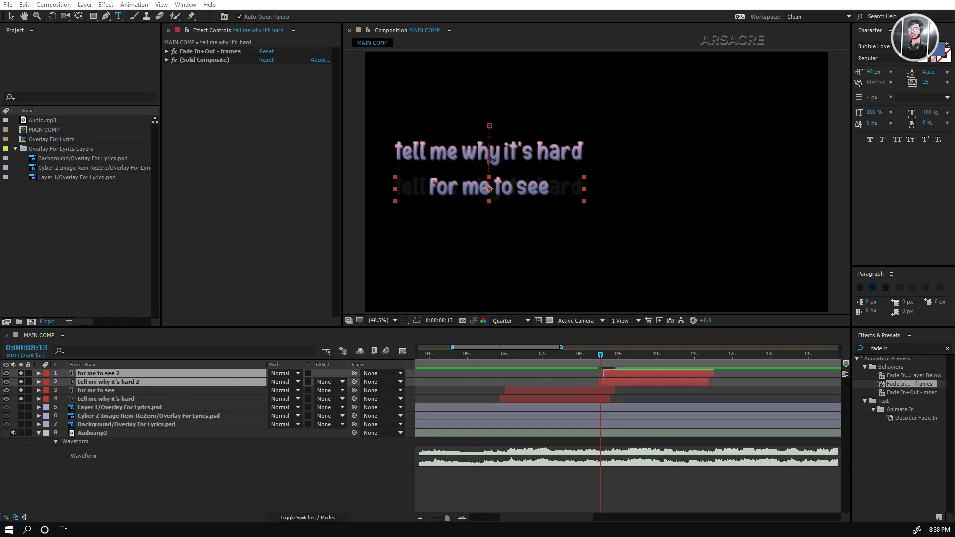
left_click(168, 58)
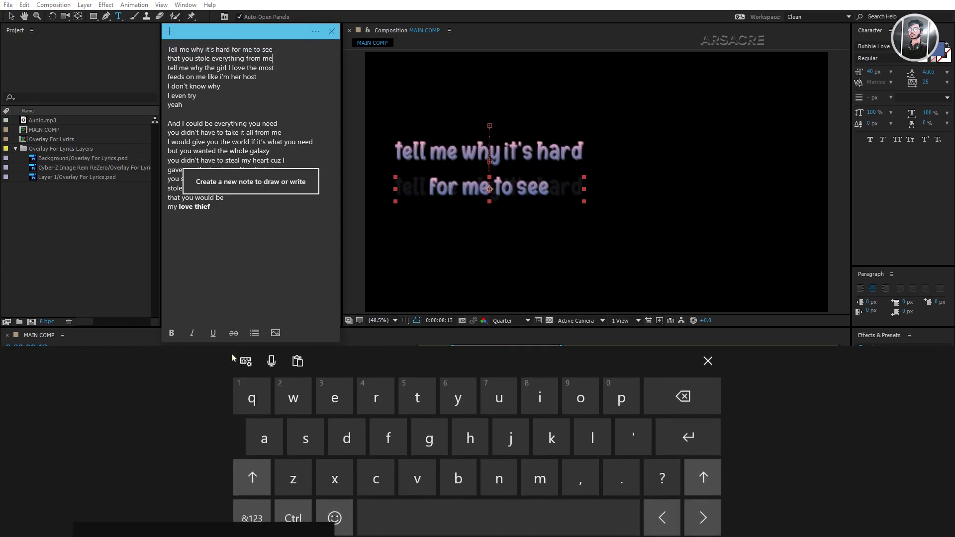
key("shift+End")
key("ctrl+c")
left_click(644, 496)
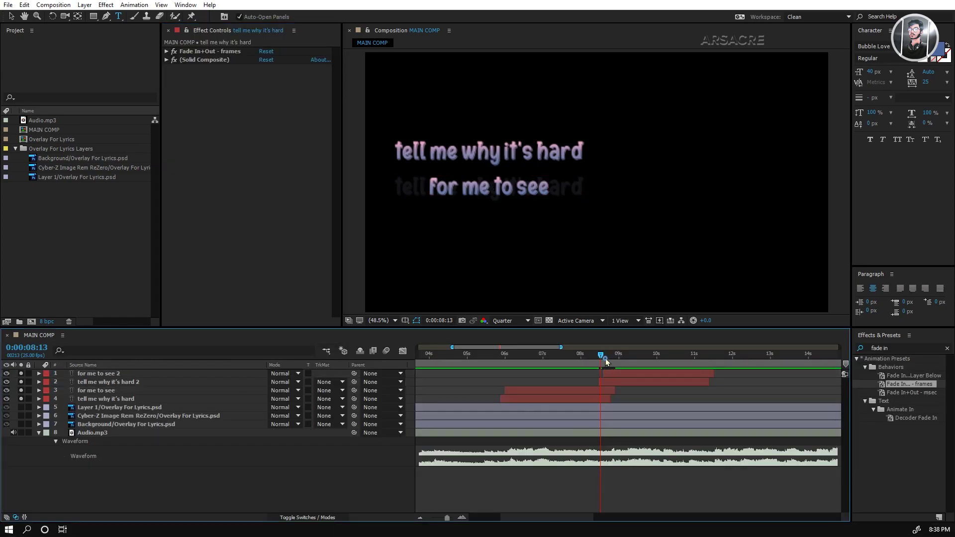
- Replace the text of the duplicated "tell me why it's hard" layer with "that you stole", cutting the rest of the pasted lyric line
left_click_drag(602, 355, 622, 359)
double_click(626, 381)
double_click(627, 382)
key("ctrl+v")
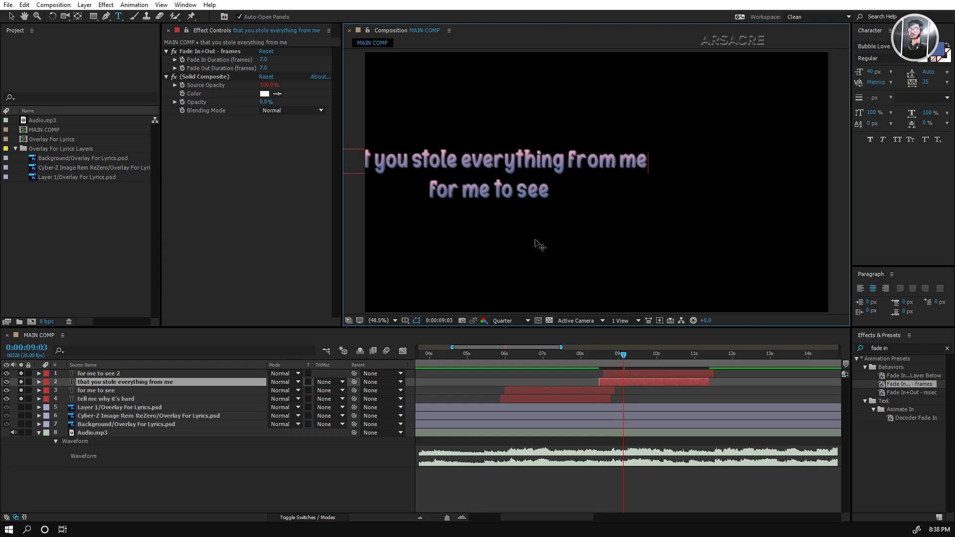
left_click_drag(416, 161, 648, 161)
key("ctrl+c")
key("BackSpace")
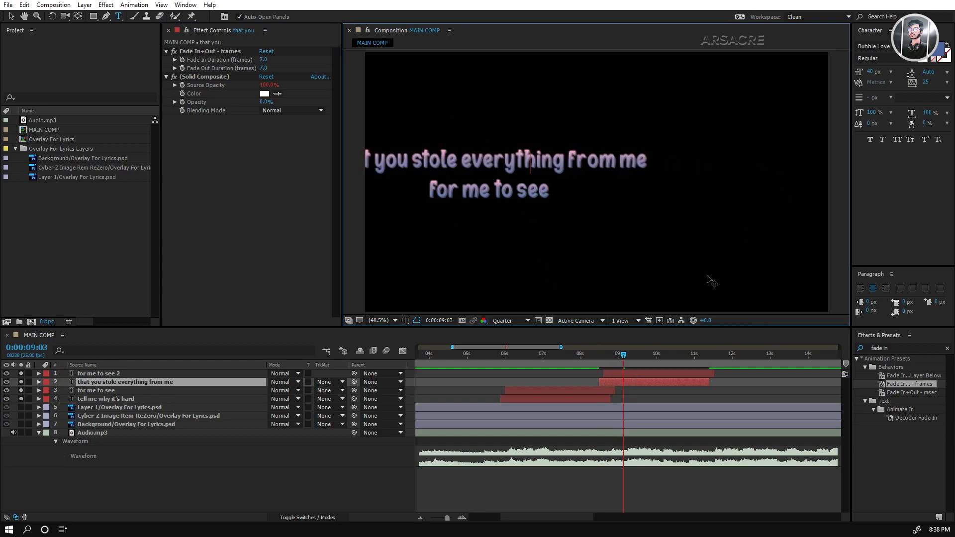
type("stole")
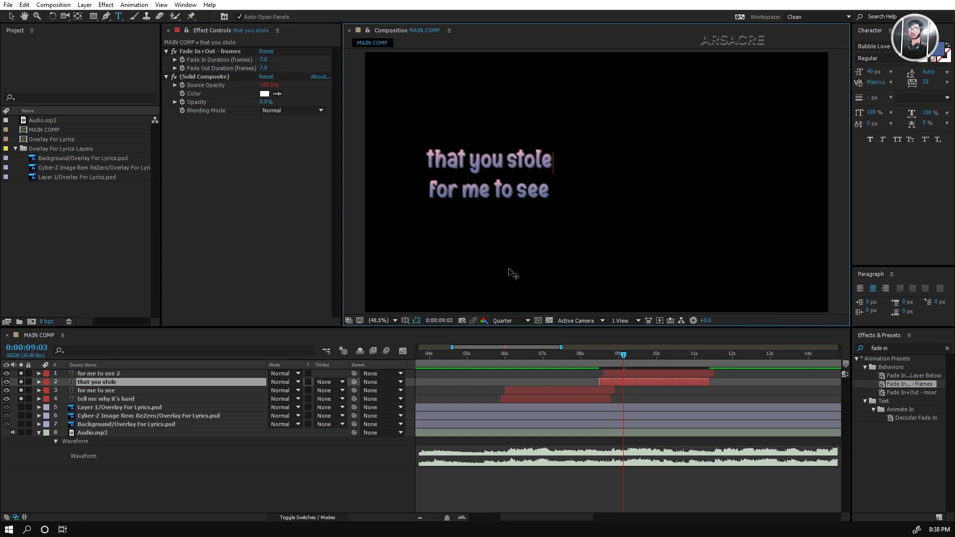
- Replace the text of the duplicated "for me to see" layer with "everything from me"
double_click(614, 373)
key("ctrl+v")
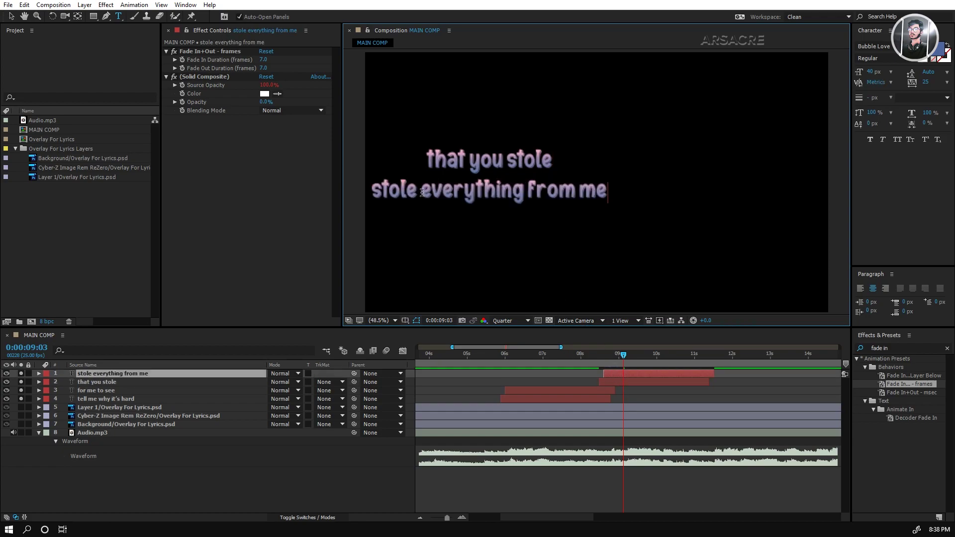
left_click_drag(377, 192, 371, 193)
key("BackSpace")
left_click(630, 389)
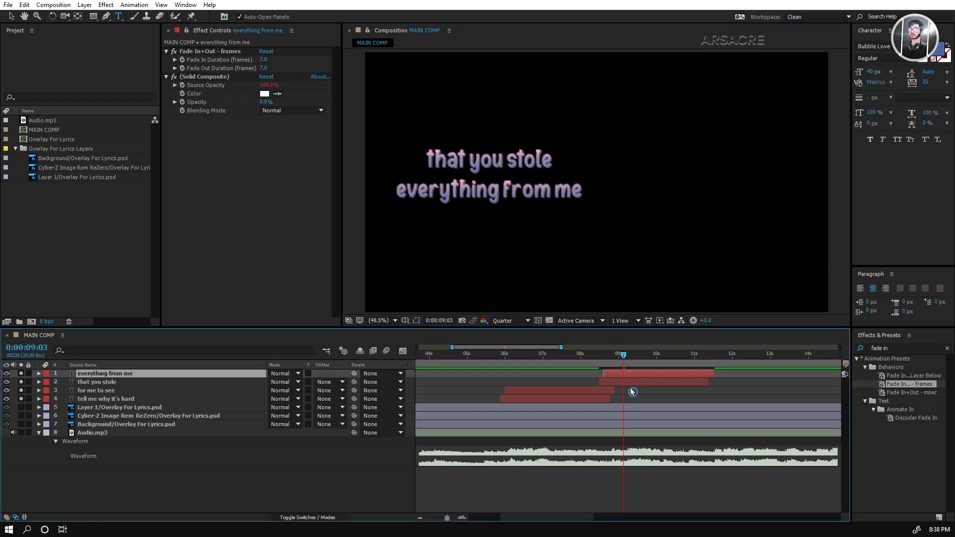
- Preview the line change and trim the ends of "for me to see" and "tell me why it's hard" by about 5 frames
left_click(569, 359)
key("space")
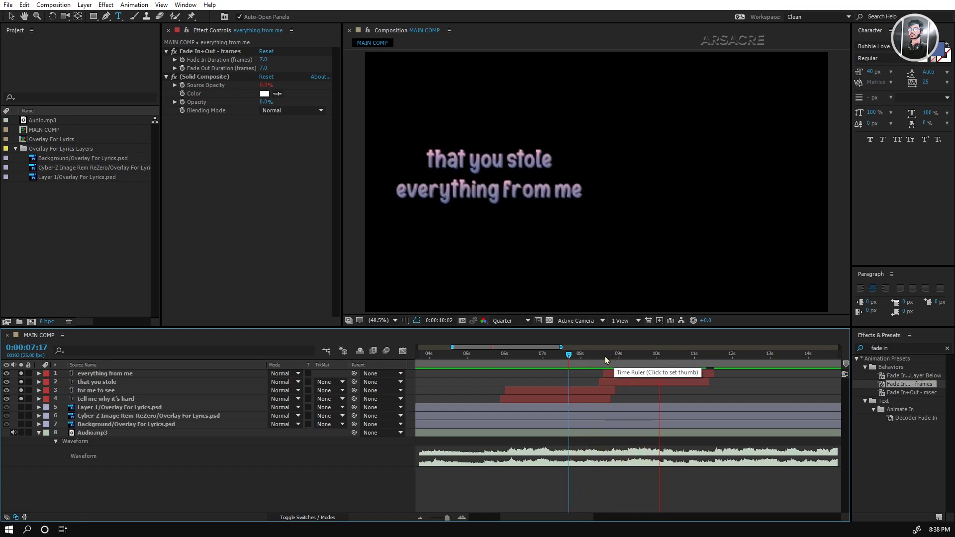
left_click_drag(607, 357, 540, 359)
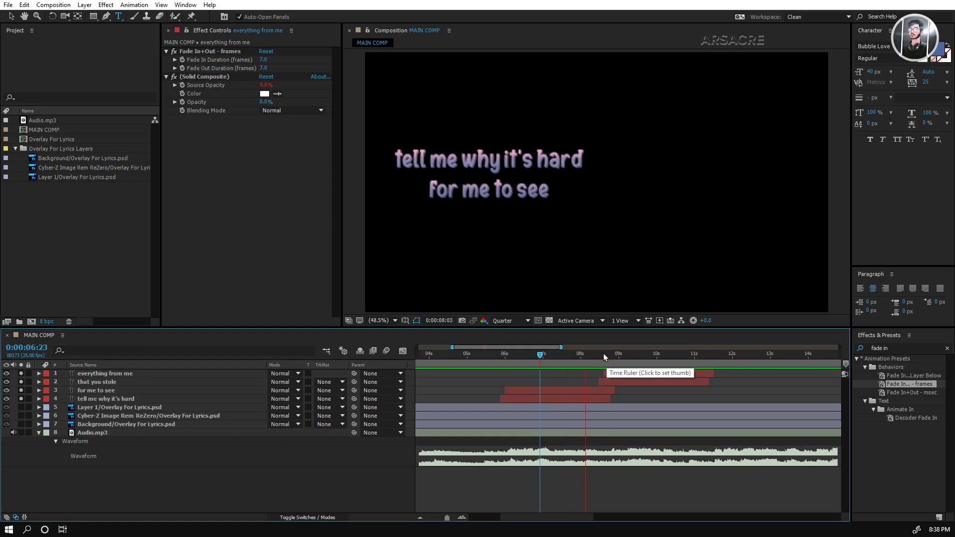
left_click(581, 358)
left_click(591, 389)
left_click(596, 398, "shift")
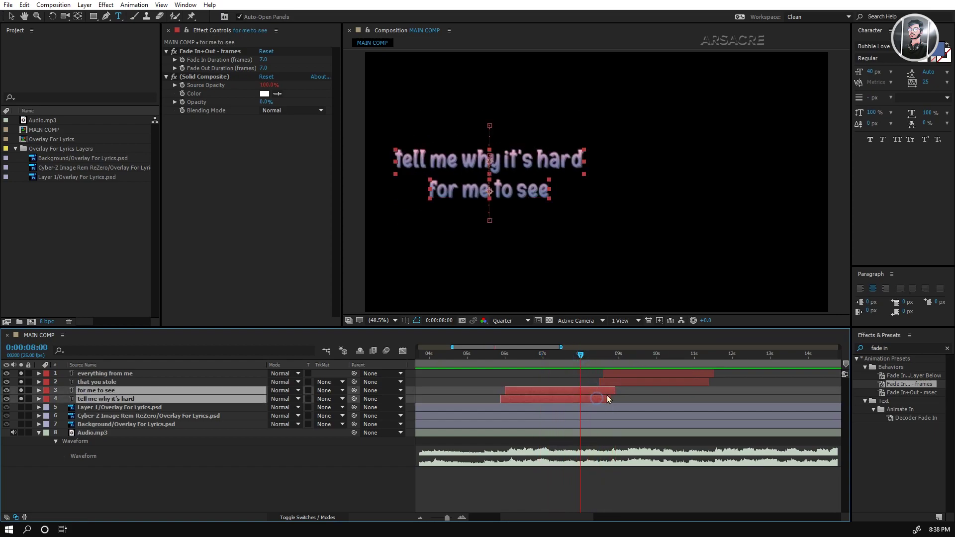
left_click_drag(611, 392, 607, 393)
key("space")
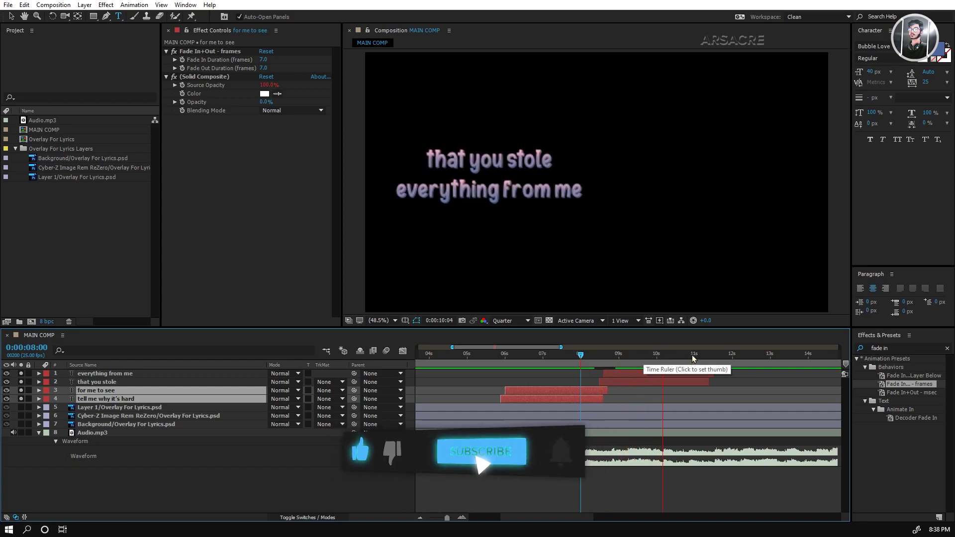
- Trim the ends of "that you stole" and "everything from me" by about 3 frames
key("space")
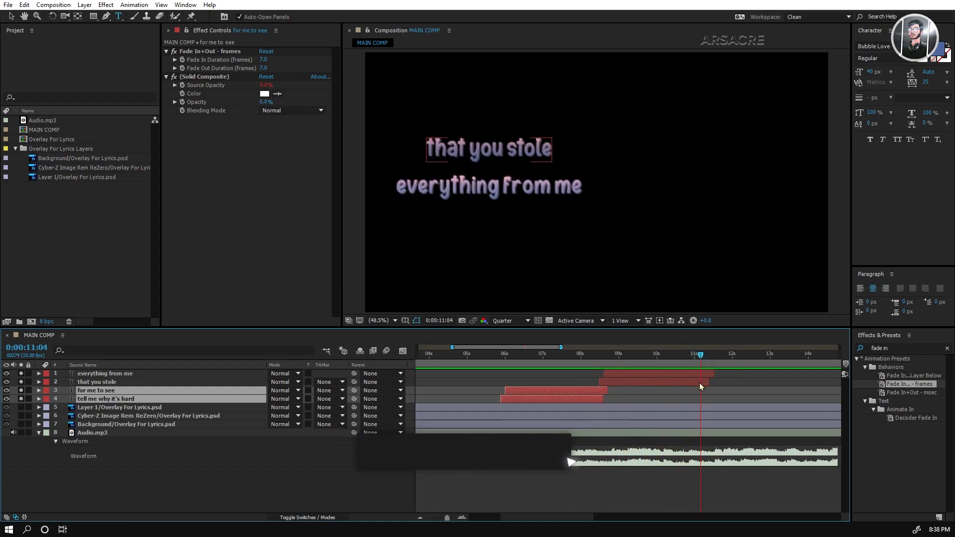
left_click(699, 383)
left_click(706, 376, "shift")
left_click_drag(713, 375, 709, 376)
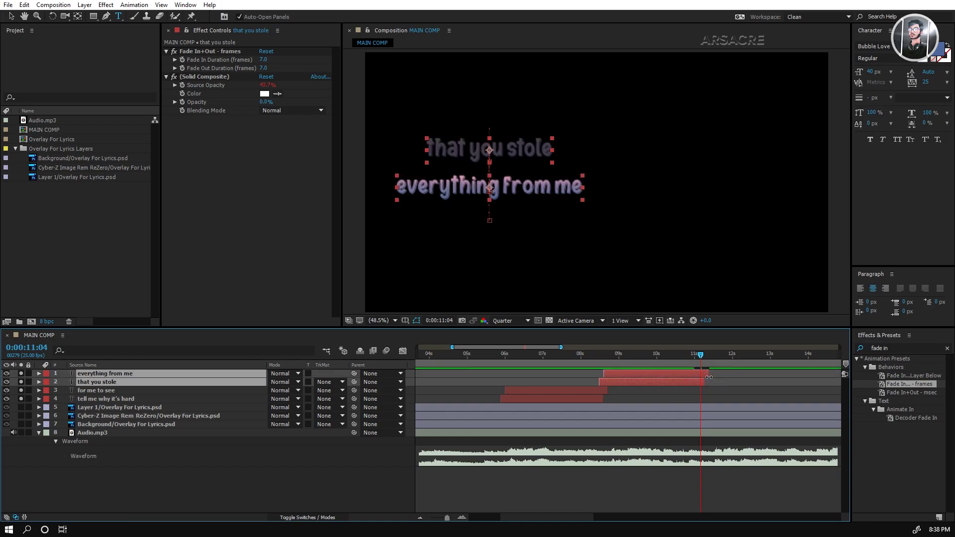
- Duplicate the "that you stole" and "everything from me" layers and shift the copies to start at about 0:00:10:23
key("alt+Tab")
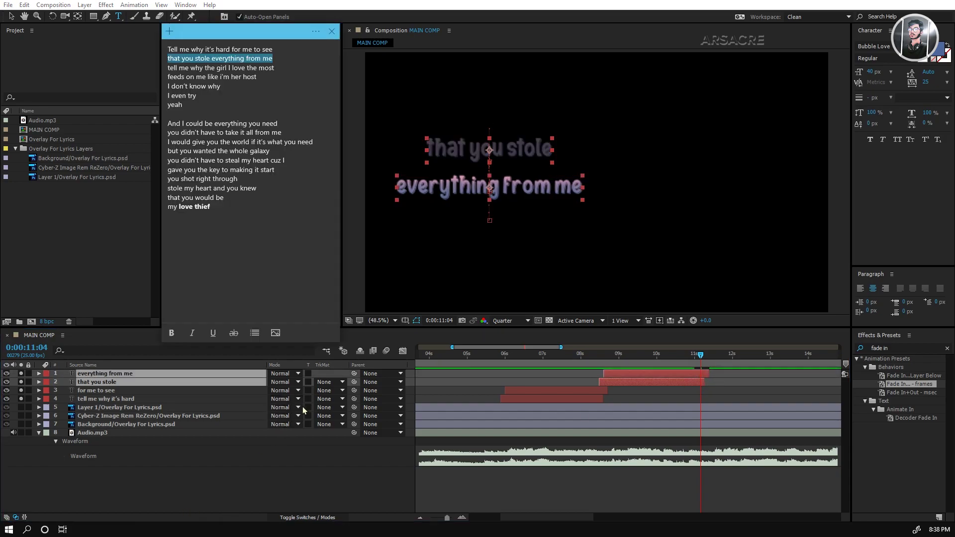
key("alt+Tab")
key("ctrl+d")
left_click_drag(645, 382, 715, 387)
- Look up the next lyric line in the sticky note and set the upper line's copy to "tell me why"
key("alt+Tab")
left_click_drag(168, 68, 275, 68)
key("alt+Tab")
double_click(96, 382)
type("tell me why")
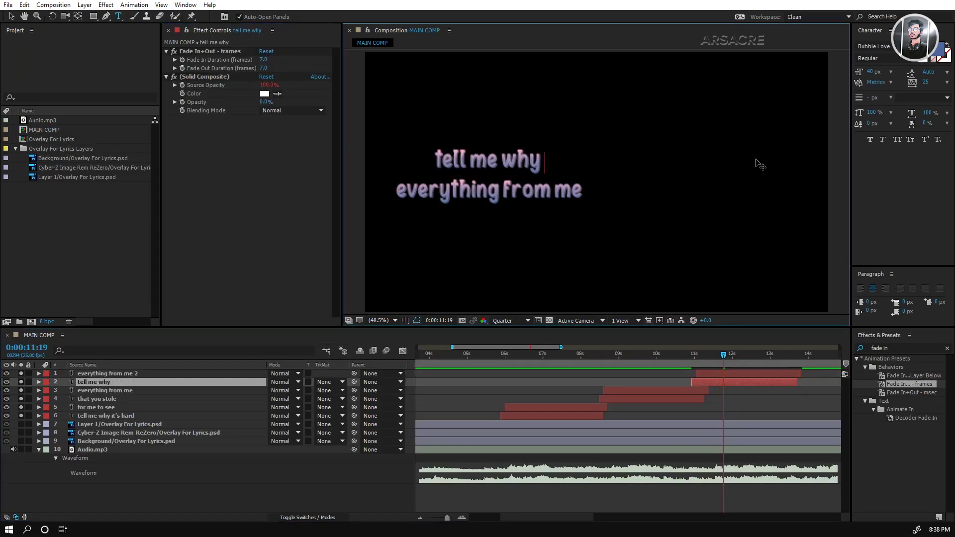
key("BackSpace")
- Replace the text of the duplicated "everything from me" layer with "the girl I love the most"
left_click(107, 374)
left_click(580, 196)
key("ctrl+a")
type("the girl I love the most")
- Shift "tell me why" and "the girl I love the most" to start at about 0:00:11:05 and preview the timing
left_click_drag(723, 360, 695, 357)
left_click(724, 382, "shift")
left_click(652, 355)
key("space")
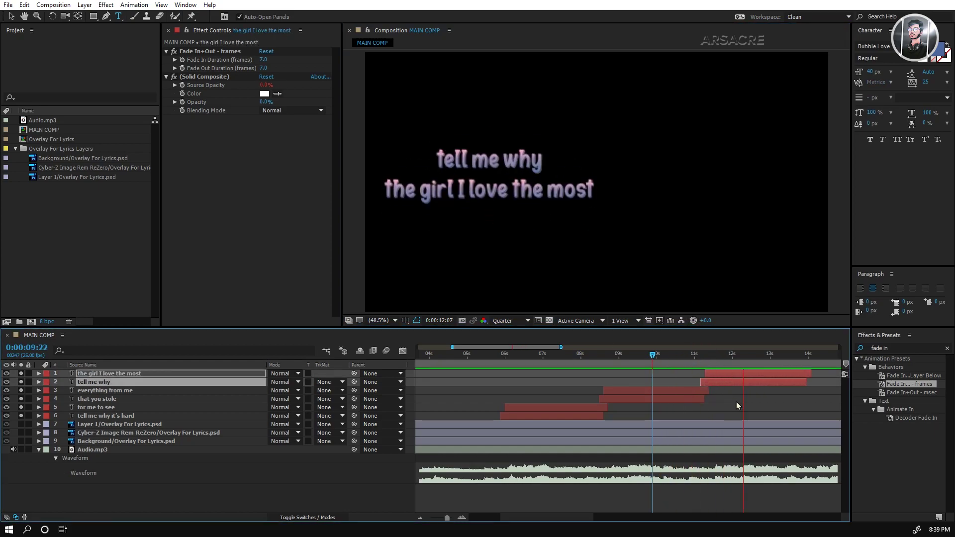
- Duplicate the "tell me why" and "the girl I love the most" layers and shift the copies to start at about 0:00:13:21
scroll(736, 401, "right", 3)
key("alt+Tab")
key("ctrl+d")
left_click_drag(638, 382, 741, 390)
key("alt+Tab")
key("alt+Tab")
- Set the text of the two new lyric copies to "feeds on me" and "like i'm her host"
type("feeds on me like i'm her host")
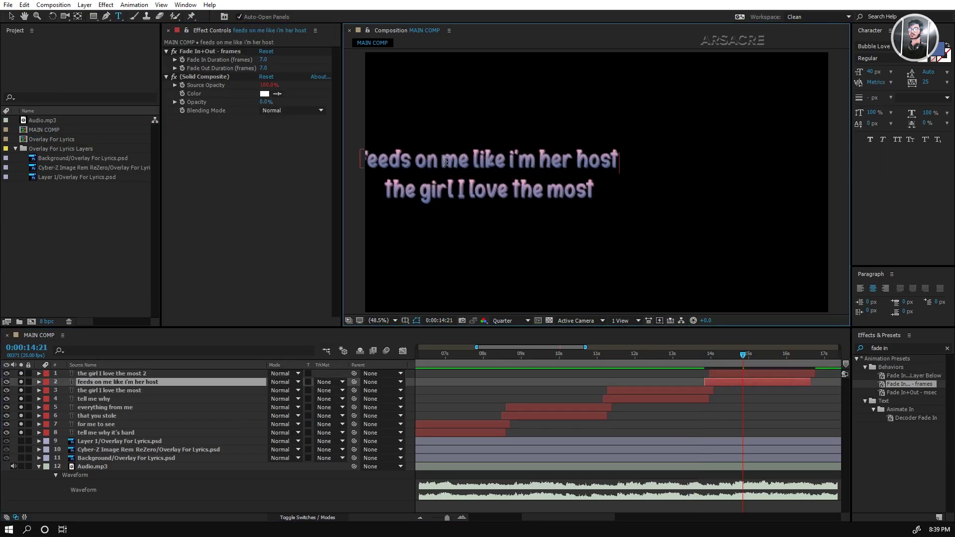
type("like i'm her host")
key("ctrl+a")
type("like i'm her host")
- Preview the timing, duplicate the "feeds on me" and "like i'm her host" layers and shift the copies to start at about 0:00:16:13
key("space")
left_click(552, 382, "shift")
left_click_drag(529, 386, 645, 382)
left_click(616, 355)
key("ctrl+d")
key("alt+Tab")
- Set the text of the new copies to "I don't know" and "why", and enlarge "why" beneath the upper line
left_click(649, 355)
double_click(642, 382)
type("I don't know")
double_click(639, 375)
type("why")
left_click_drag(512, 203, 526, 213)
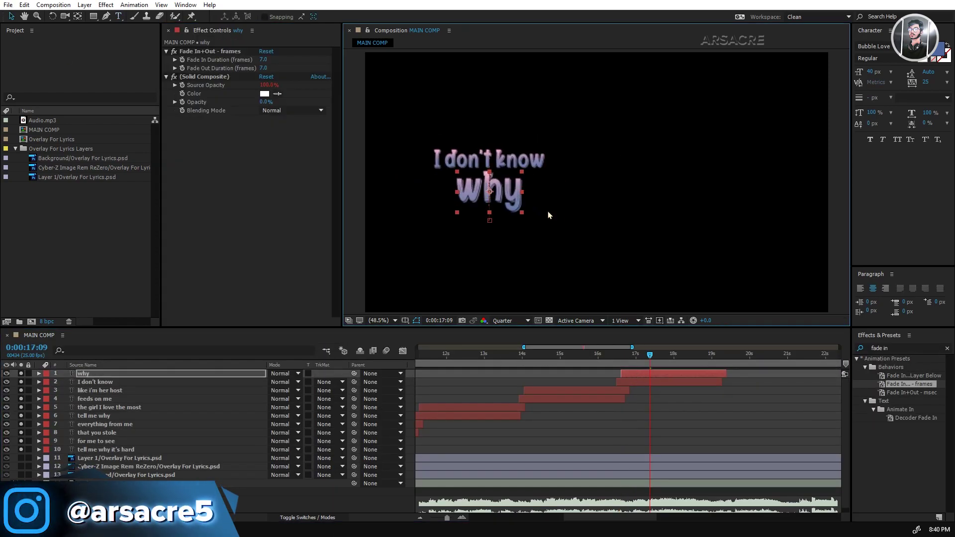
- Preview the new lines and duplicate the "I don't know" and "why" layers
key("space")
left_click(149, 390)
left_click(149, 399, "shift")
key("ctrl+d")
key("ctrl+z")
key("ctrl+d")
- Set the copies' text to "i even" and "try", shift them to start at about 0:00:19:04 and preview
double_click(676, 382)
type("i even")
double_click(658, 373)
type("try")
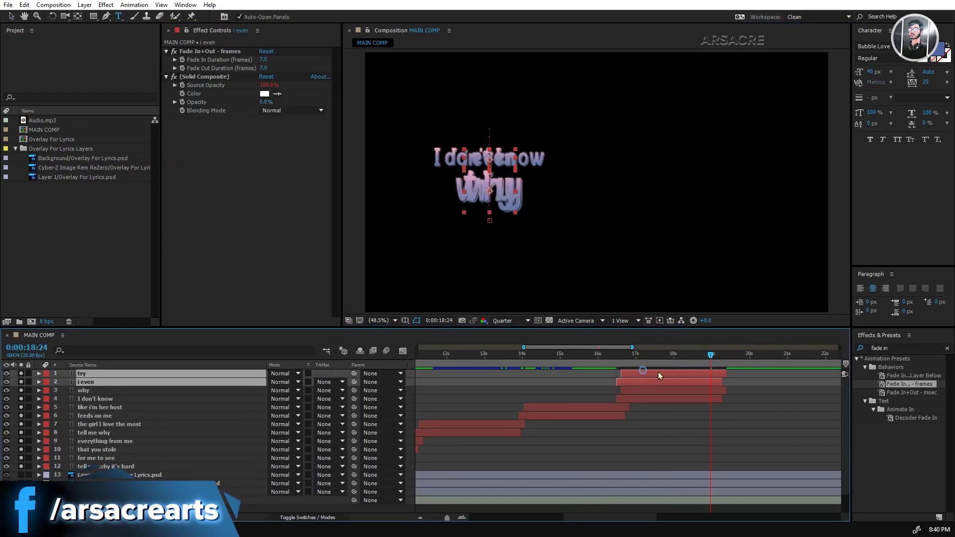
left_click_drag(657, 373, 762, 373)
key("space")
- Move the exit position keyframes of "i even" and "try" earlier and trim both layers' ends to match
key("u")
left_click(622, 355)
left_click(613, 355)
left_click_drag(603, 400, 599, 401)
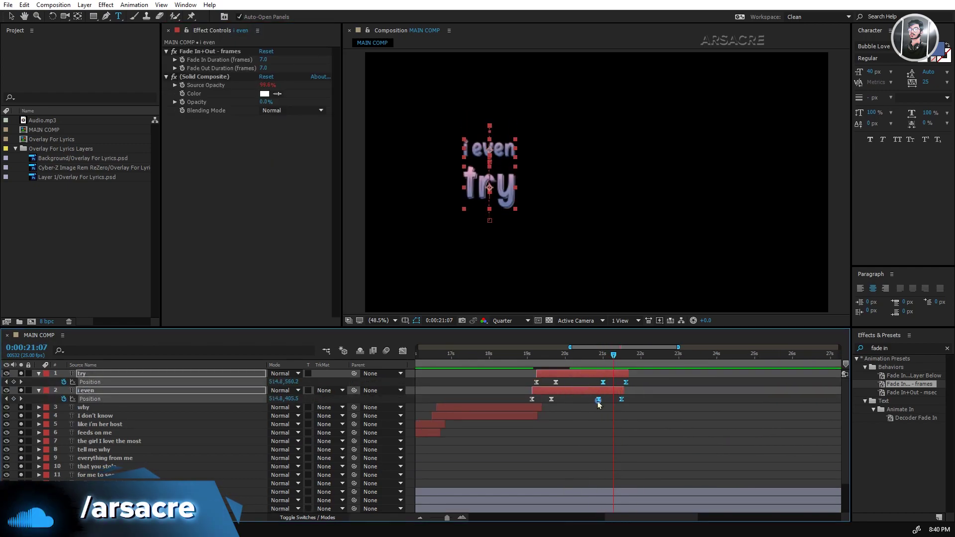
key("u")
left_click(616, 355)
left_click(386, 351)
left_click(596, 355)
- Duplicate the "try" layer, remove the copy's position keyframes and start it at 0:00:21:01
key("ctrl+d")
key("p")
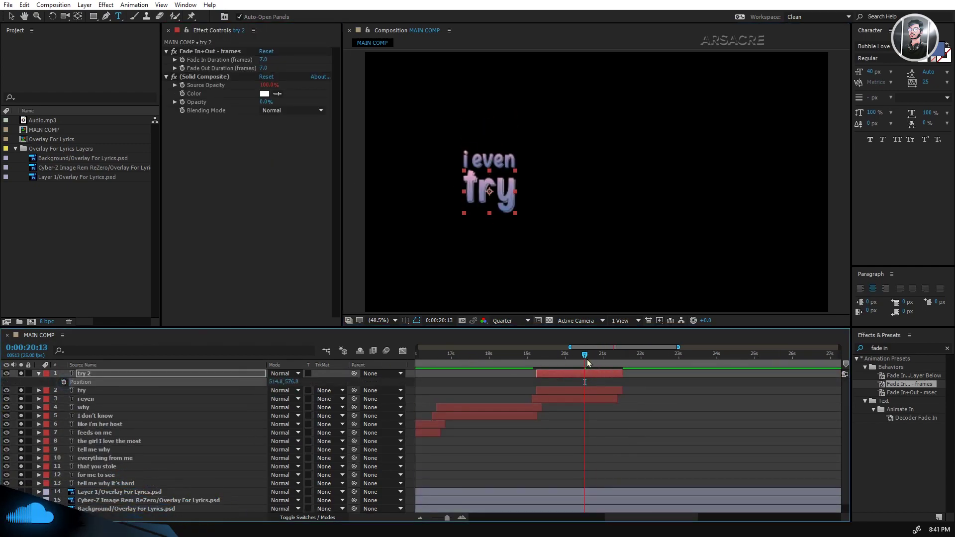
left_click(604, 353)
key("bracketleft")
- Change the text of the "try" copy to "yeah" and move it up slightly, centered in the lyric area
double_click(631, 373)
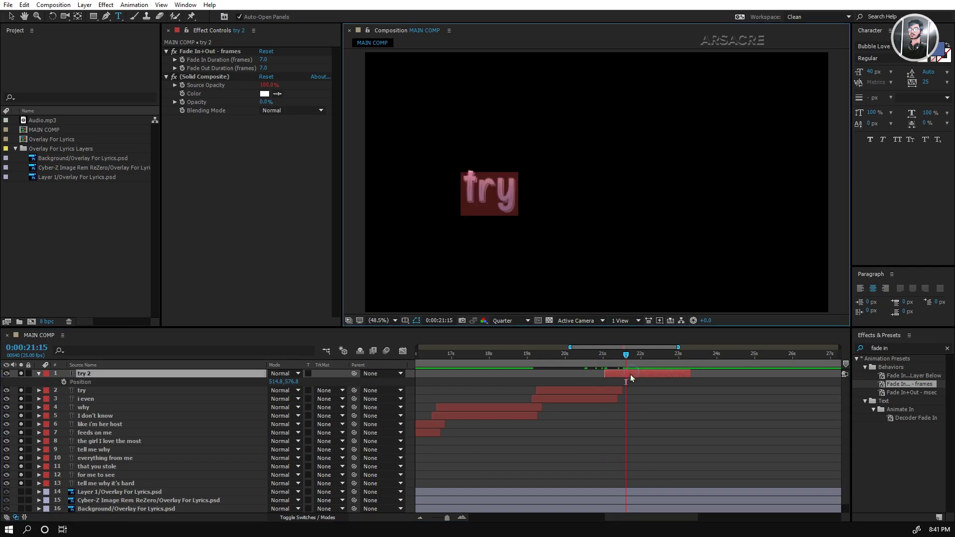
type("yeahv")
left_click_drag(519, 182, 515, 172)
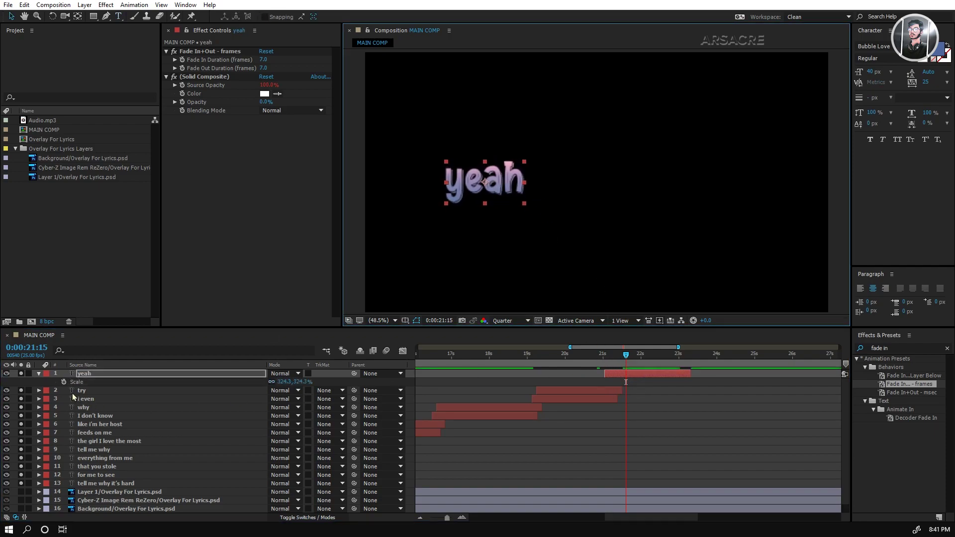
- Animate the scale of "yeah" from 0% at 0:00:21:01 to 324.3% at 0:00:21:15
left_click(60, 382)
left_click(64, 382)
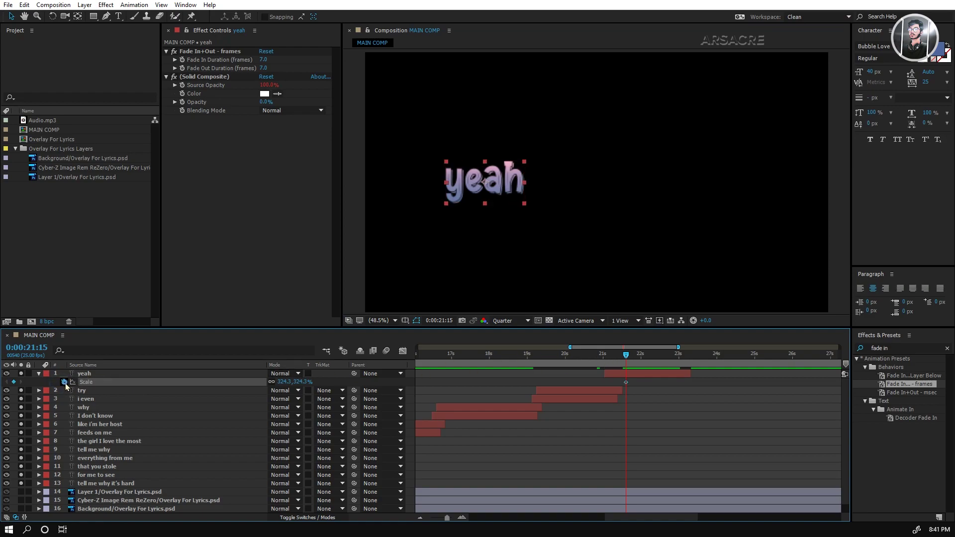
left_click_drag(619, 362, 605, 364)
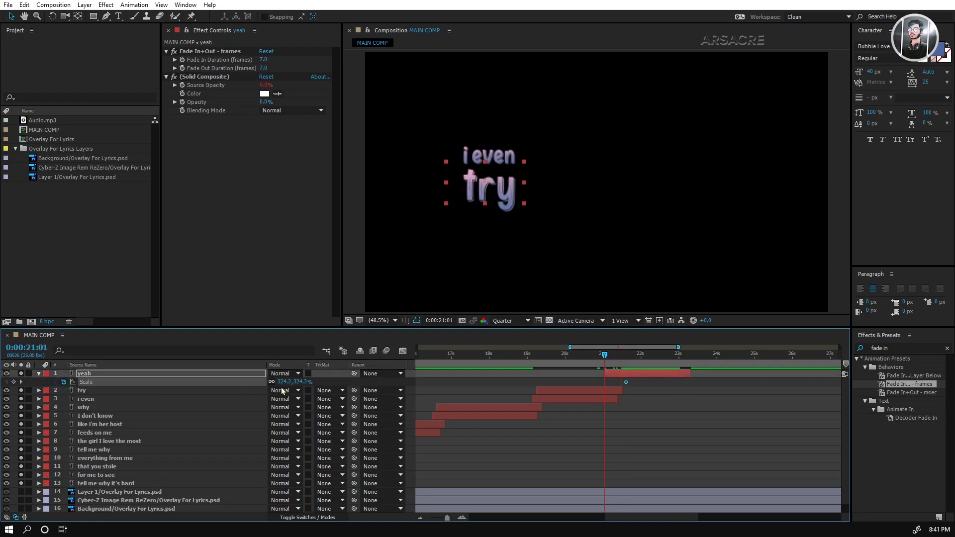
left_click(295, 382)
type("0")
left_click(330, 382)
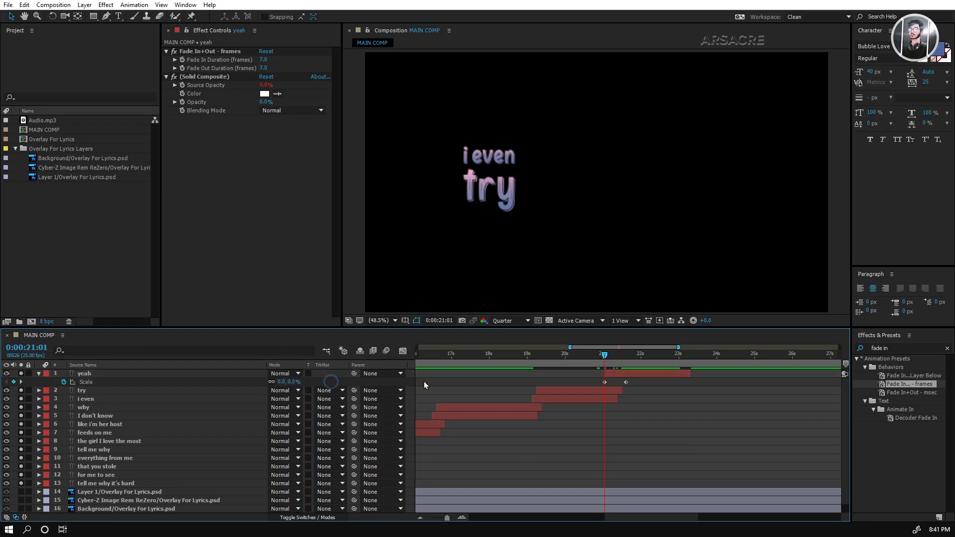
- Preview the "yeah" pop-in, move its ending scale keyframe slightly later and apply Easy Ease with a graph adjustment to the keyframes
key("space")
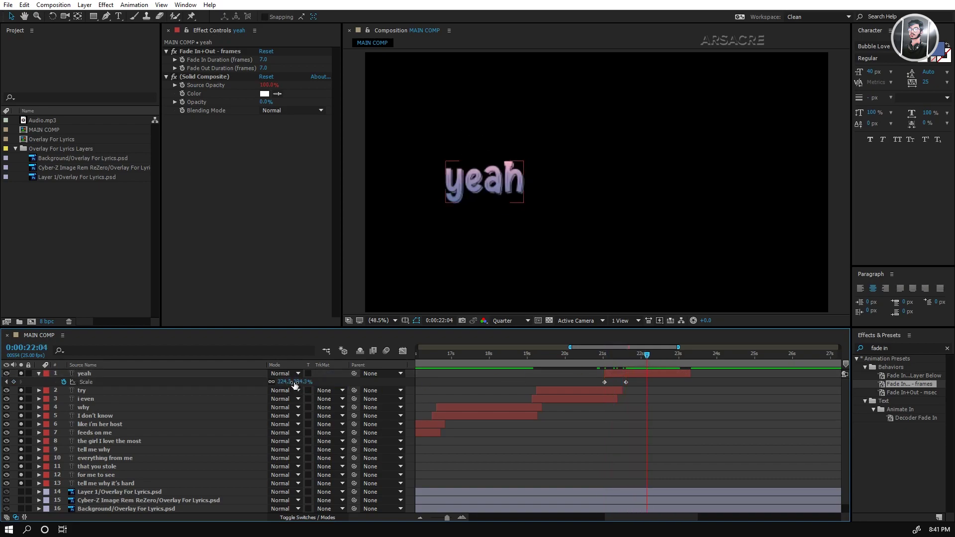
left_click_drag(628, 381, 634, 383)
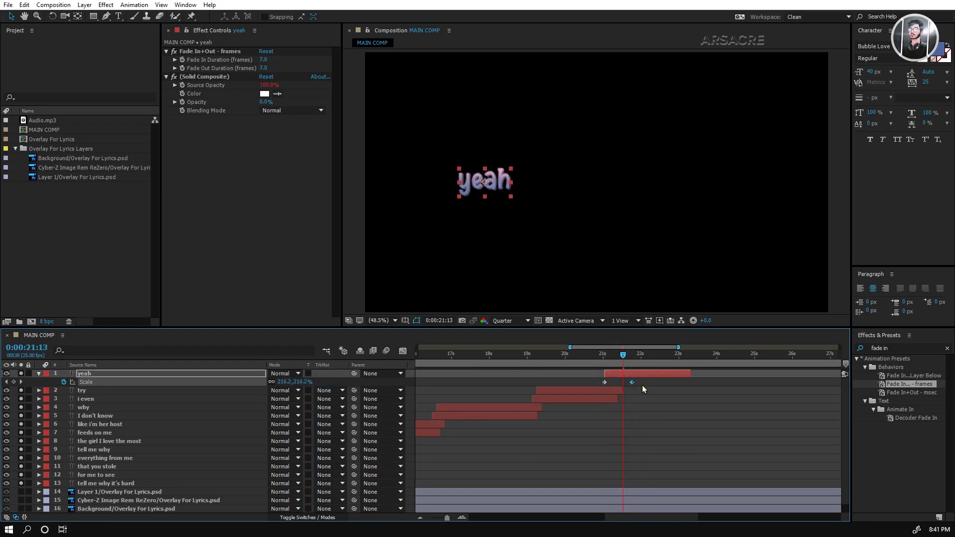
left_click(402, 350)
key("F9")
key("shift+F3")
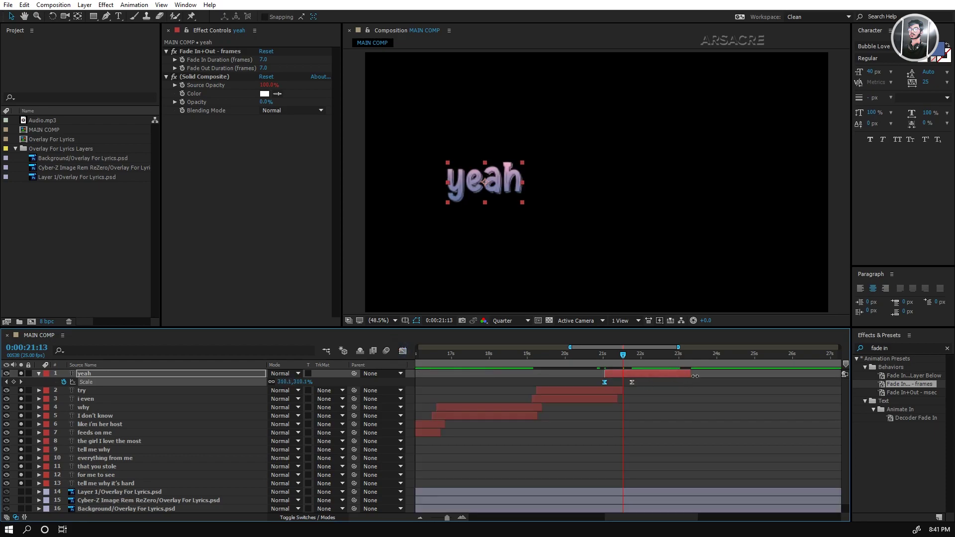
- Shorten the "yeah" layer from its end, adjust its start and preview the transition from "i even try"
left_click_drag(691, 374, 614, 366)
key("[")
left_click(568, 359)
key("space")
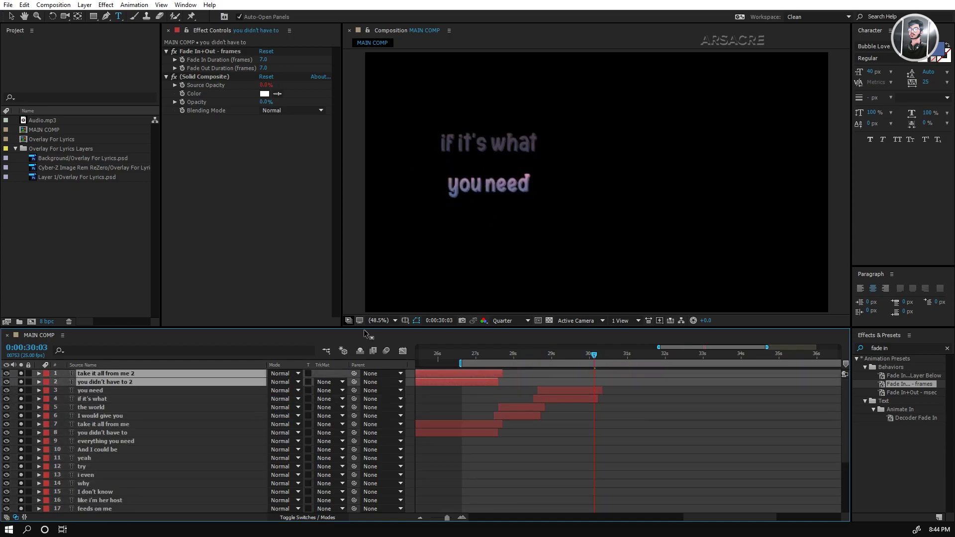
left_click(616, 382)
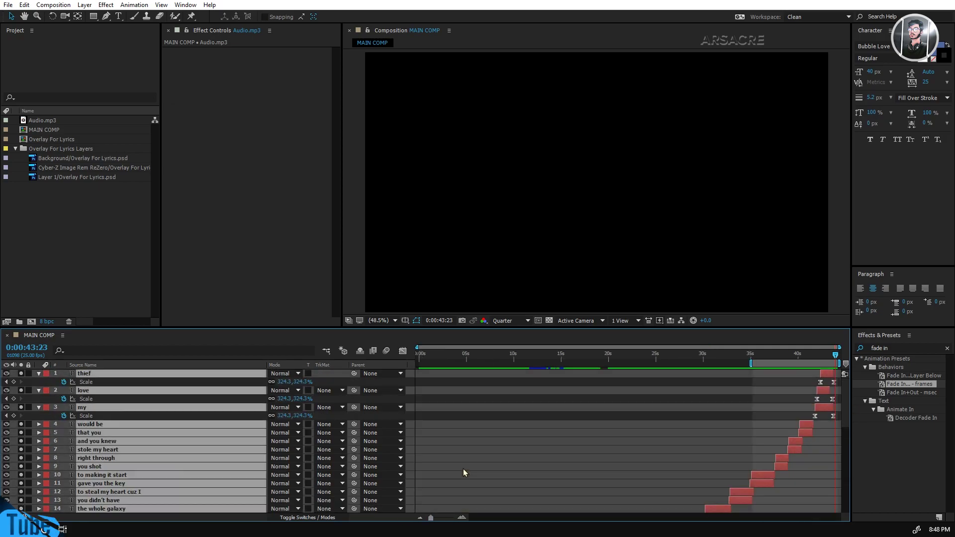
- Collapse the lyric layers' keyframes, turn off solo for all of them and check the lyrics over the artwork around 0:00:08:10
scroll(497, 406, "down", 5)
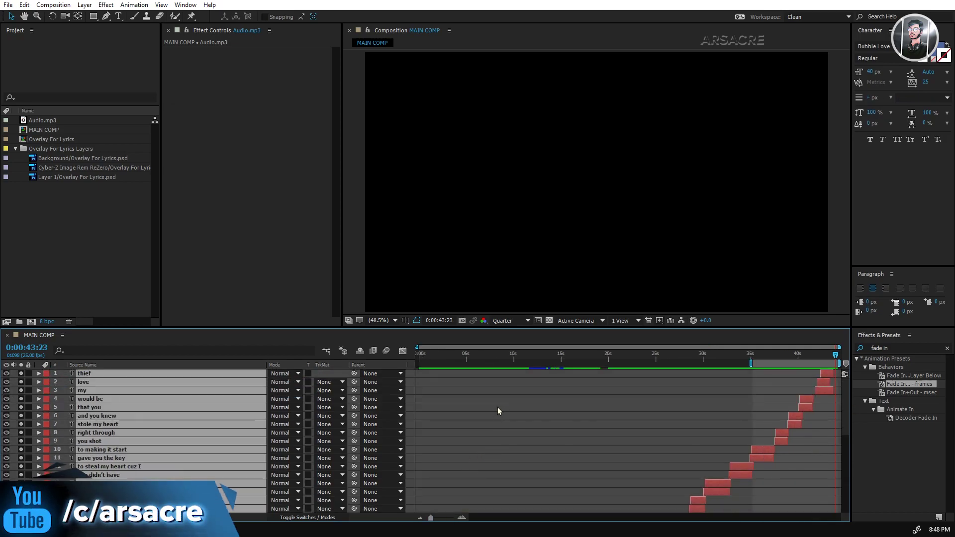
key("h")
left_click_drag(516, 286, 484, 218)
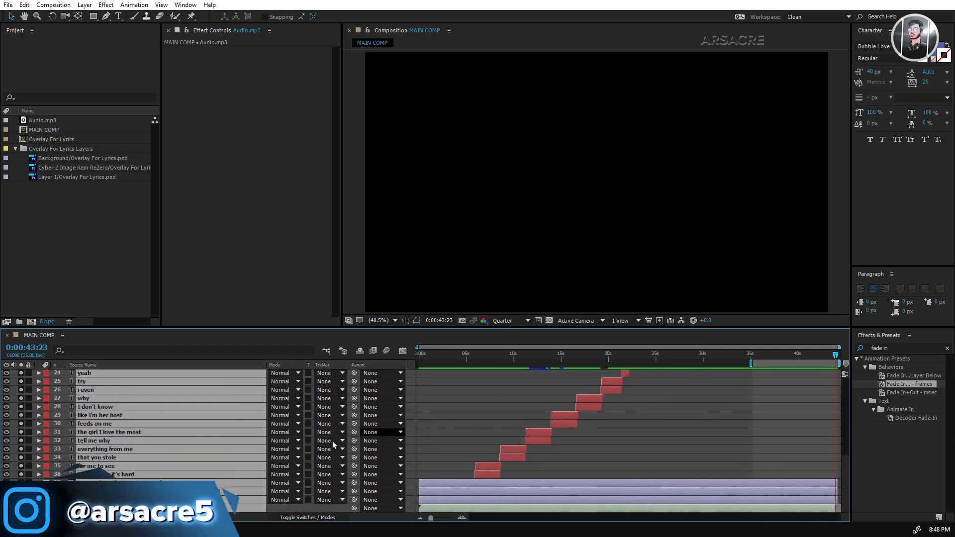
left_click(21, 466)
left_click_drag(533, 369, 500, 372)
left_click(501, 401)
mouse_move(594, 412)
left_mouse_down()
mouse_move(601, 446)
mouse_move(586, 418)
left_mouse_up()
- Select all the lyric text layers and pre-compose them into a composition named TEXT
left_click(493, 479)
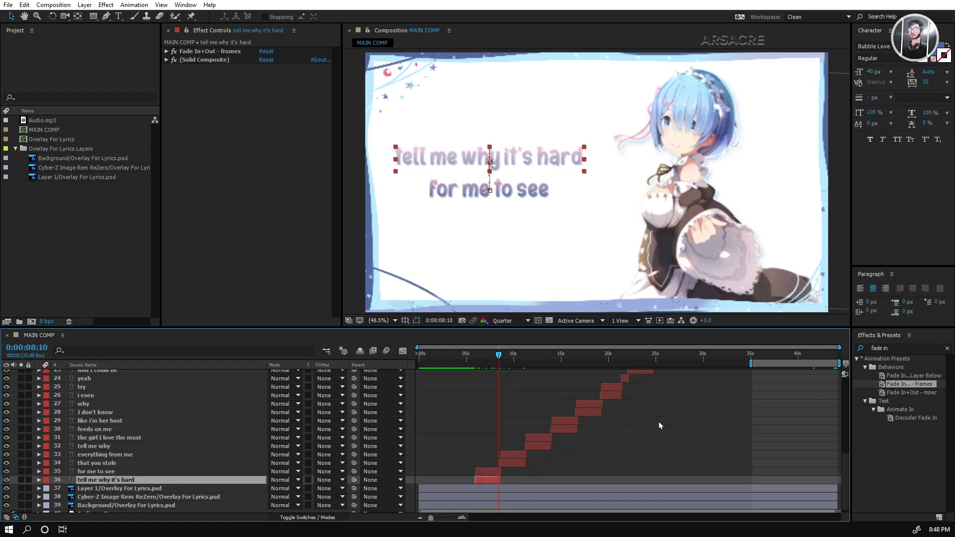
scroll(659, 422, "up", 6)
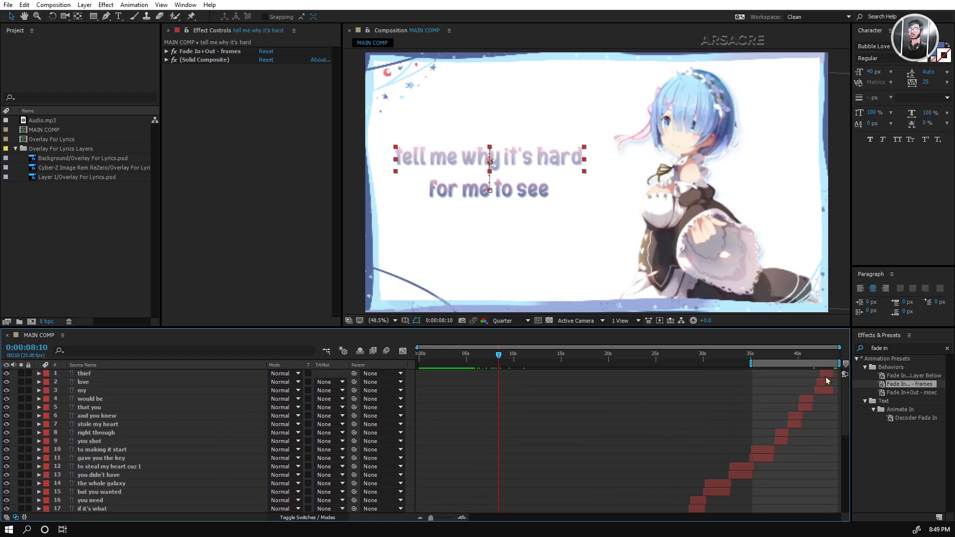
key("ctrl+a")
scroll(457, 411, "down", 5)
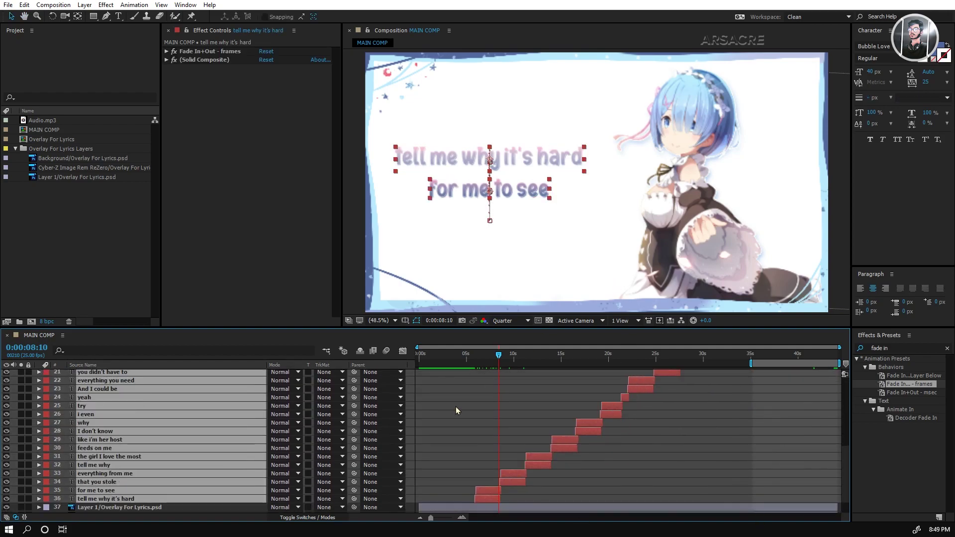
right_click(197, 434)
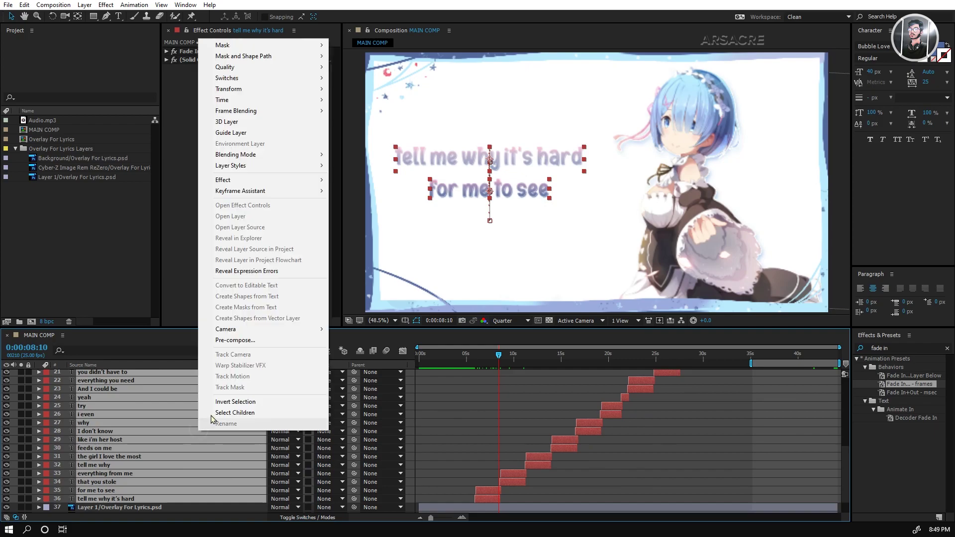
left_click(249, 340)
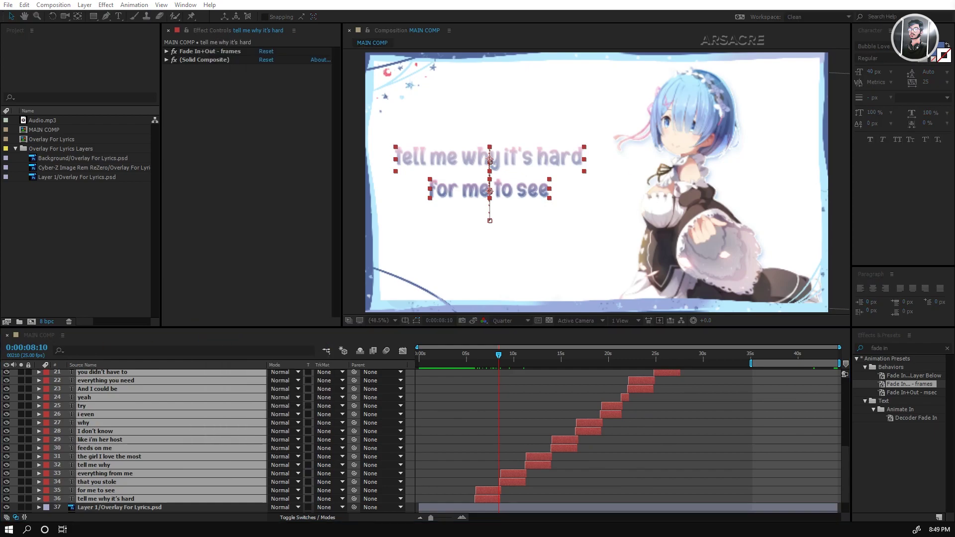
type("TEXT")
key("Return")
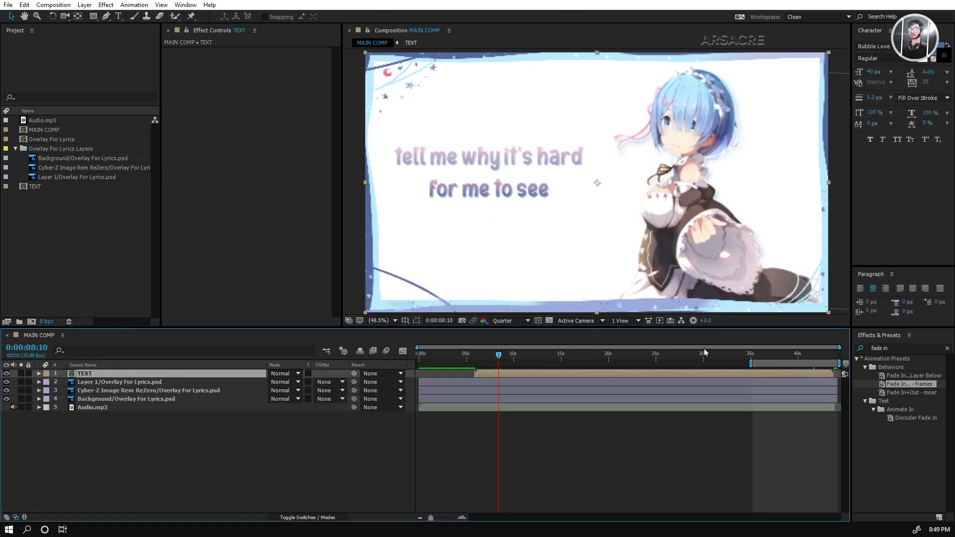
- Set the preview resolution to Half and try to apply Color Balance (HLS) to the TEXT layer
left_click(510, 320)
left_click(512, 357)
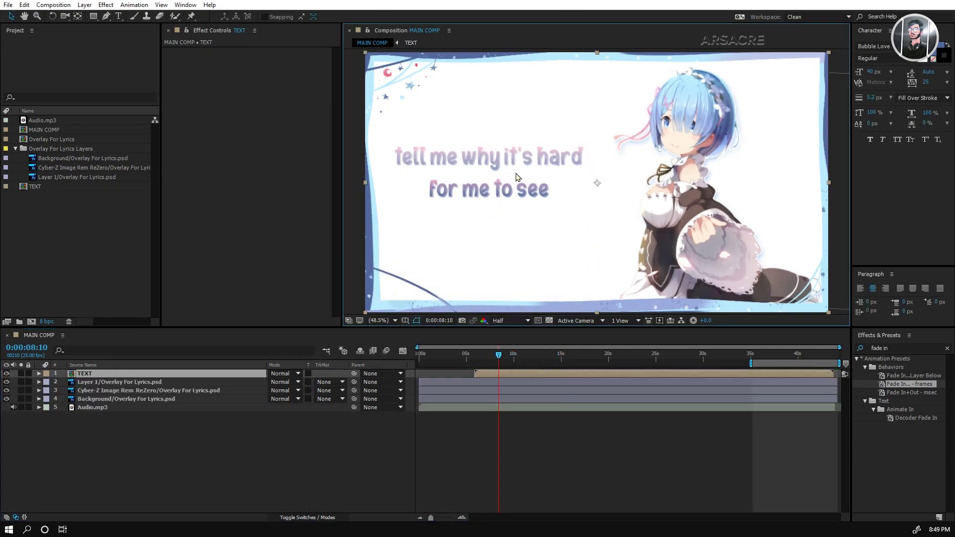
left_click(899, 347)
type("hls")
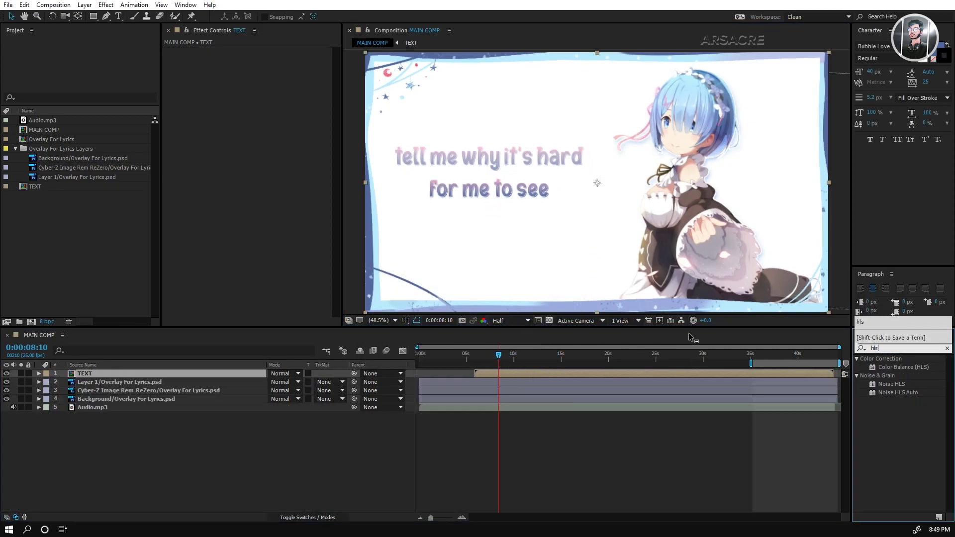
double_click(903, 367)
- Apply Curves to the TEXT layer and pull its RGB curve slightly below the diagonal to deepen the lyrics
left_click(890, 347)
type("curves")
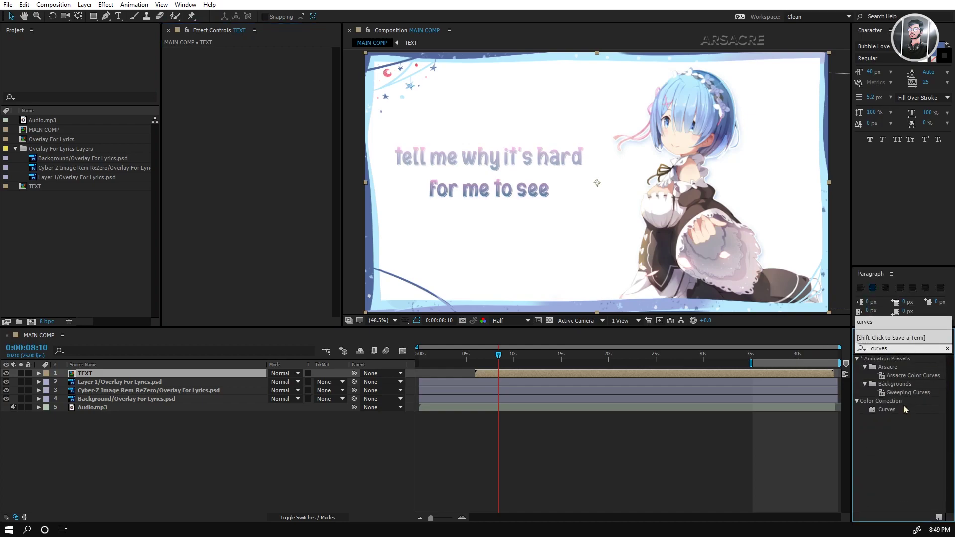
left_click_drag(905, 410, 292, 202)
left_click_drag(280, 117, 281, 121)
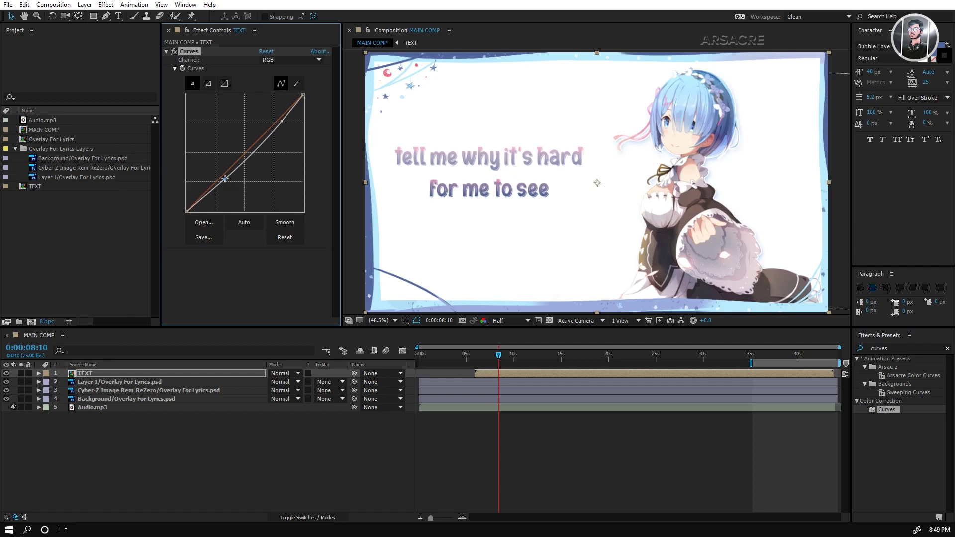
left_click_drag(225, 178, 219, 184)
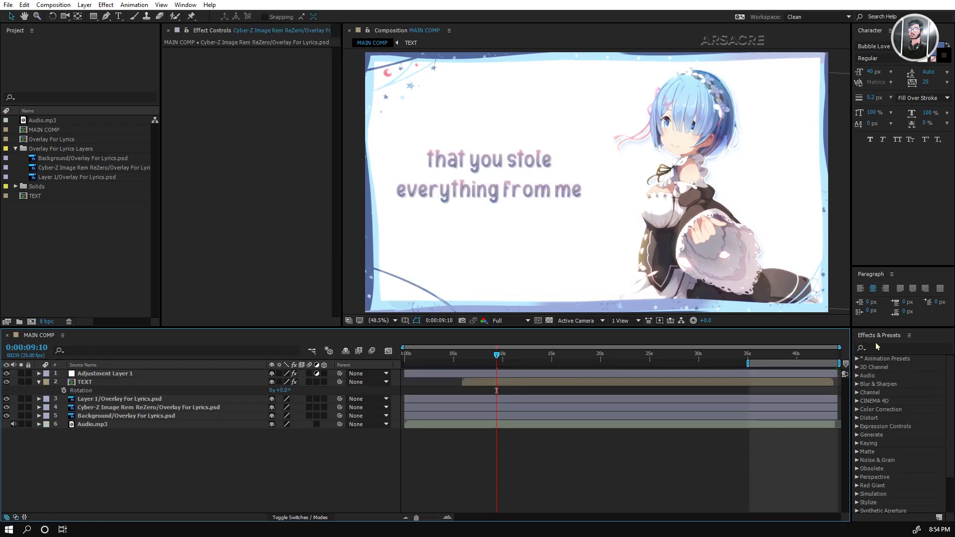
- Apply Curves to the Cyber-Z Image Rem layer, add a point on its RGB curve and slightly raise its Blue curve
left_click(877, 348)
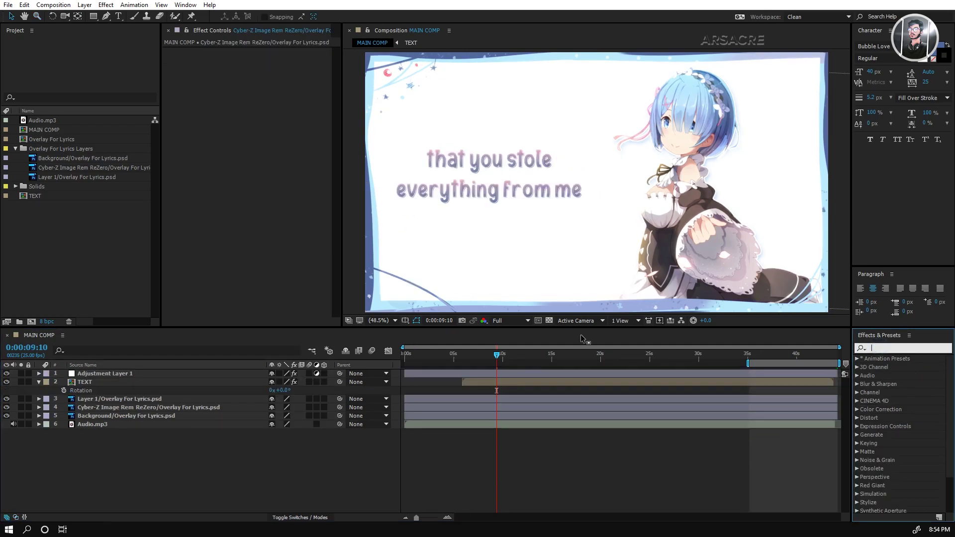
type("curves")
left_click_drag(886, 409, 143, 407)
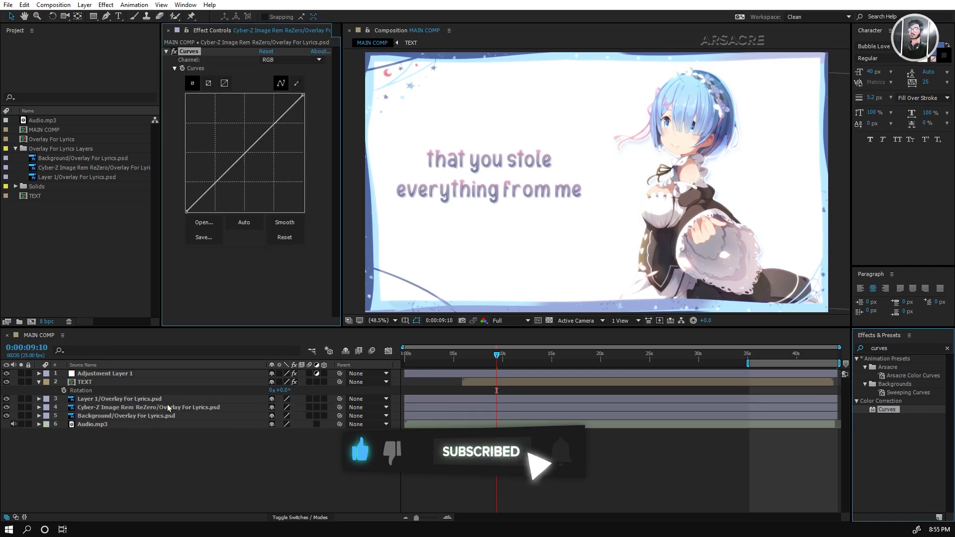
left_click(225, 174)
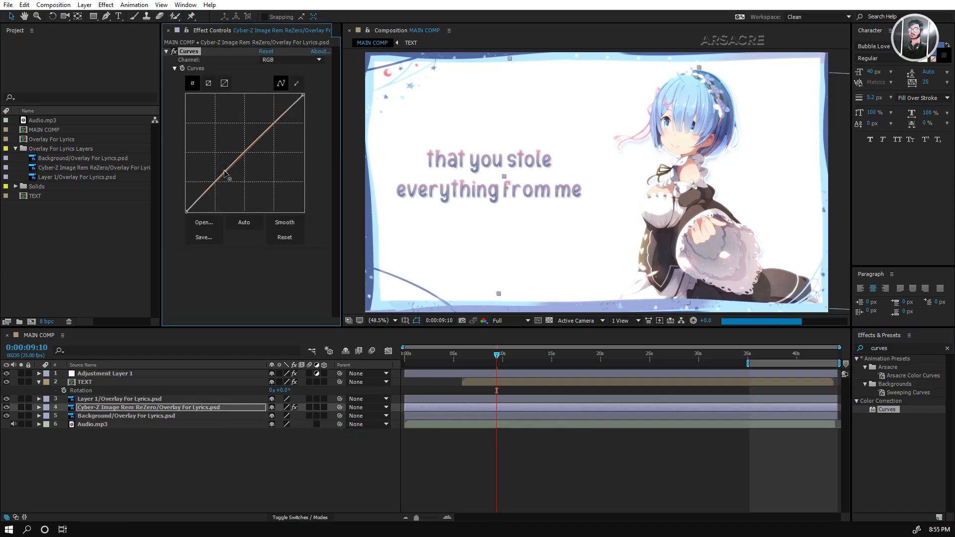
left_click(291, 59)
left_click(281, 99)
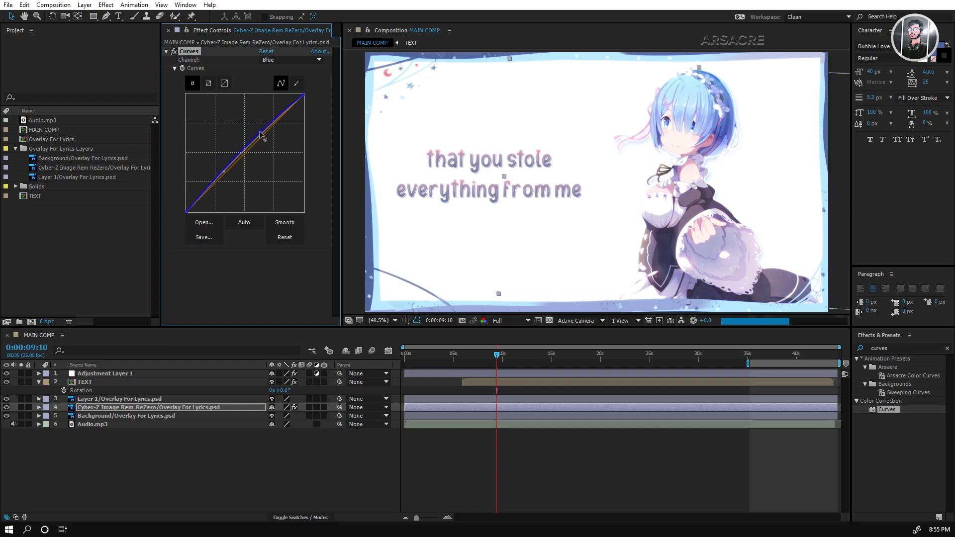
left_click(166, 51)
left_click(335, 477)
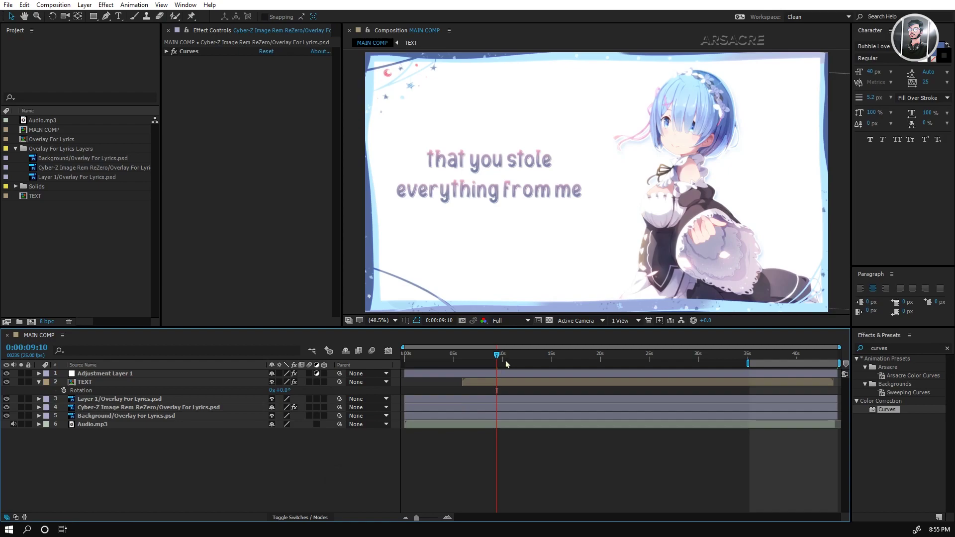
- Apply Bass & Treble to the Audio.mp3 layer with Bass at 100 and Treble at -100
mouse_move(506, 361)
left_mouse_down()
mouse_move(746, 366)
mouse_move(607, 364)
mouse_move(375, 394)
left_mouse_up()
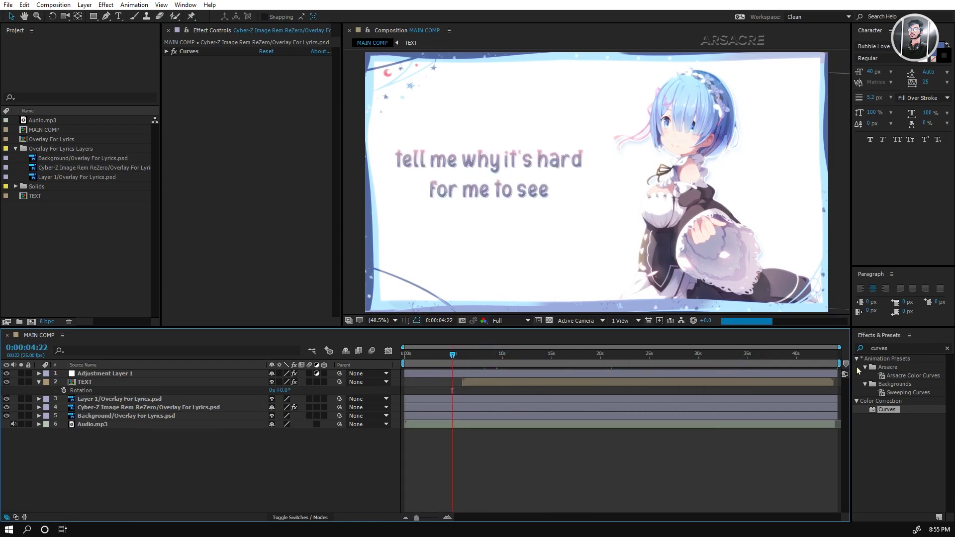
double_click(890, 348)
type("bass")
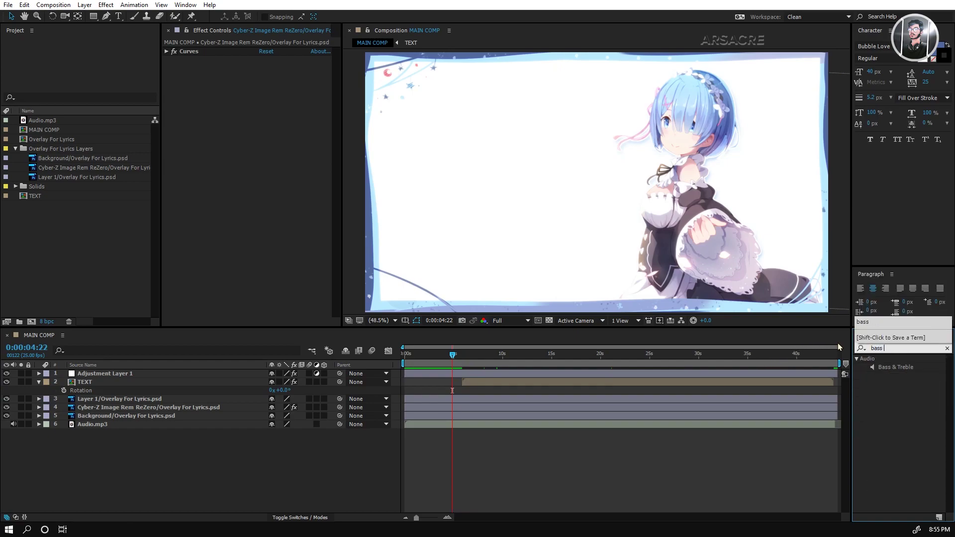
left_click_drag(895, 367, 384, 471)
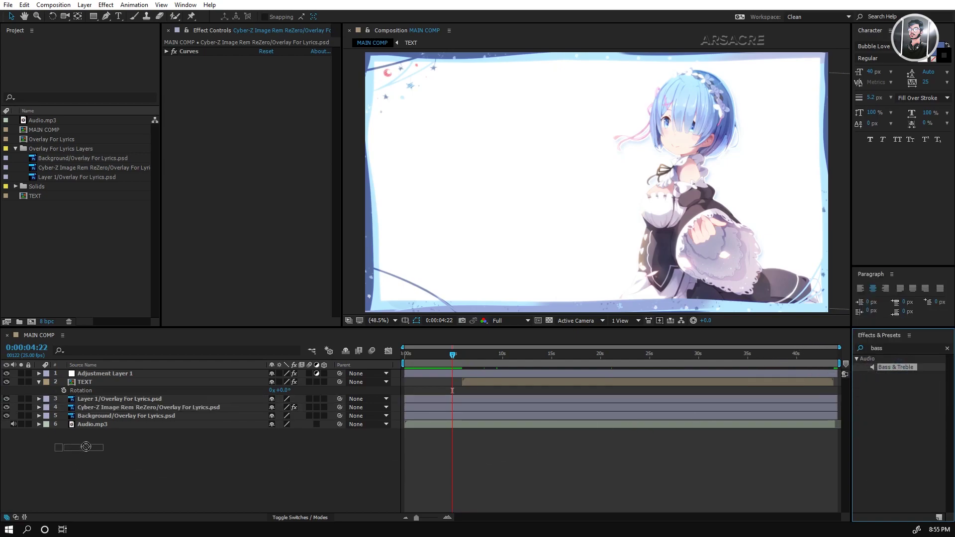
left_click_drag(98, 429, 100, 427)
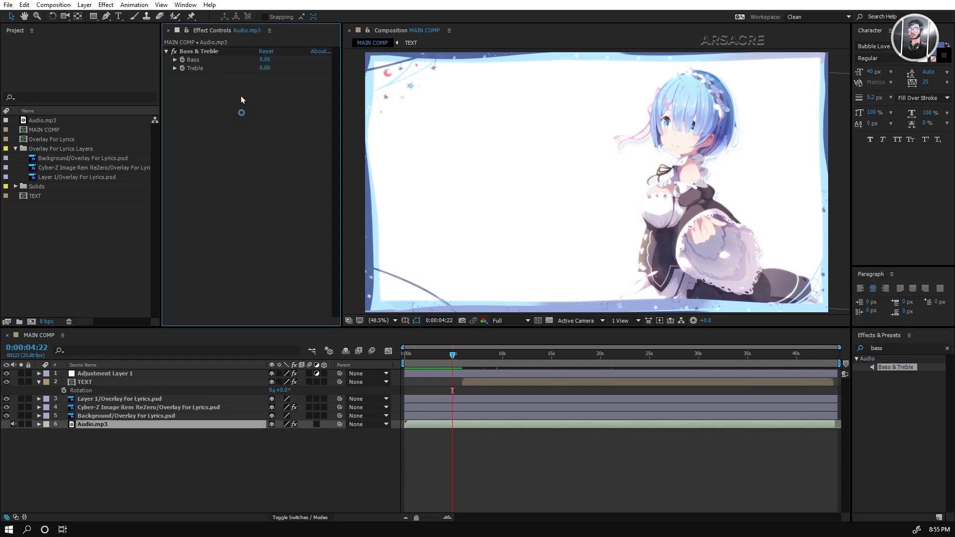
left_click_drag(261, 60, 150, 89)
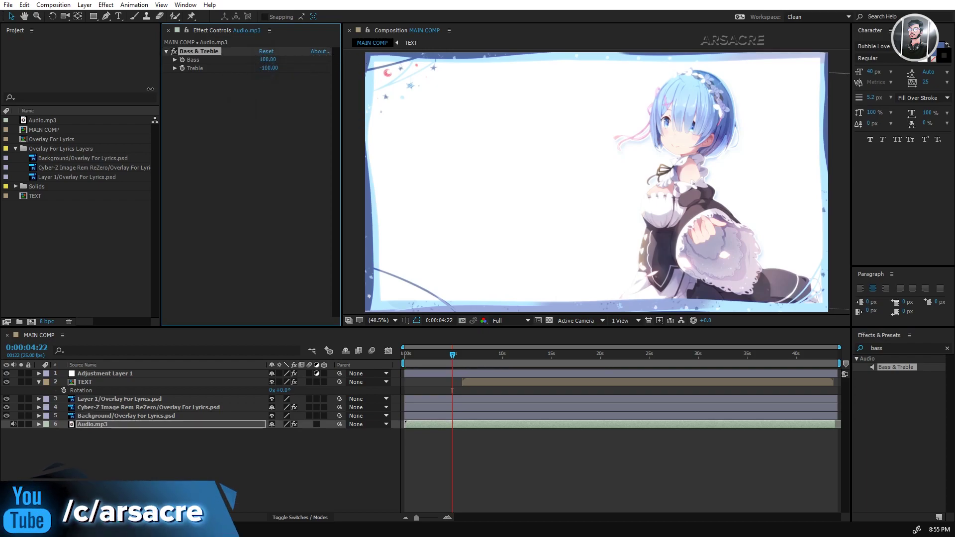
- Convert the Audio.mp3 layer's audio to keyframes
left_click(240, 425)
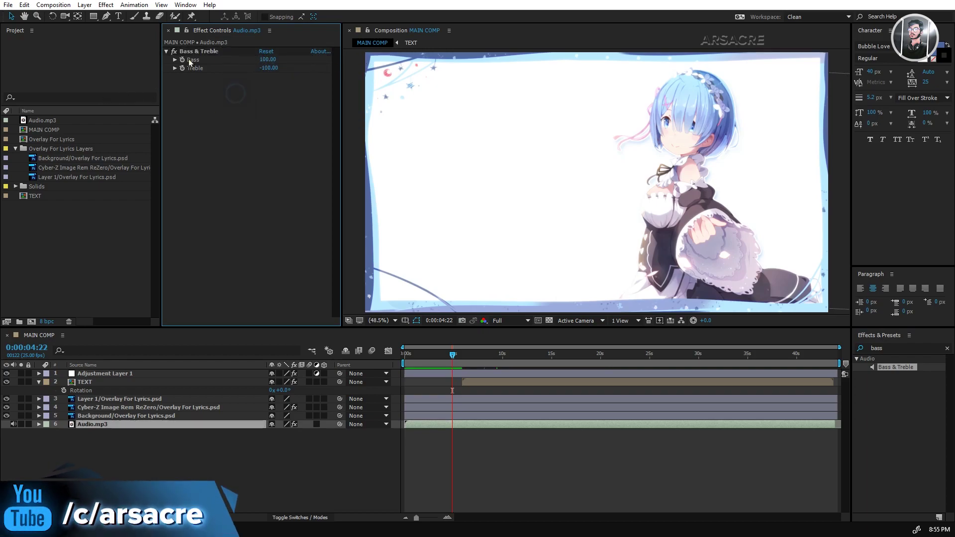
right_click(240, 425)
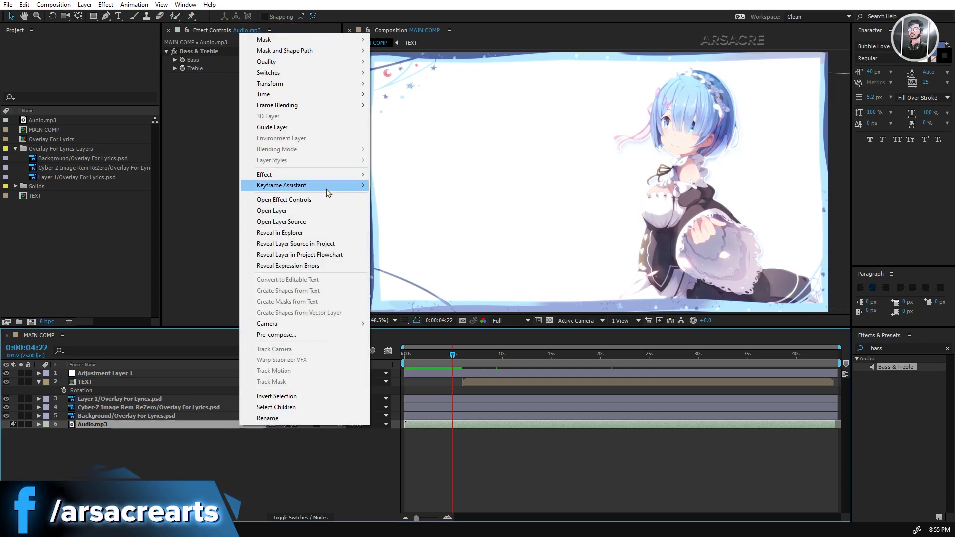
mouse_move(326, 187)
left_click(421, 186)
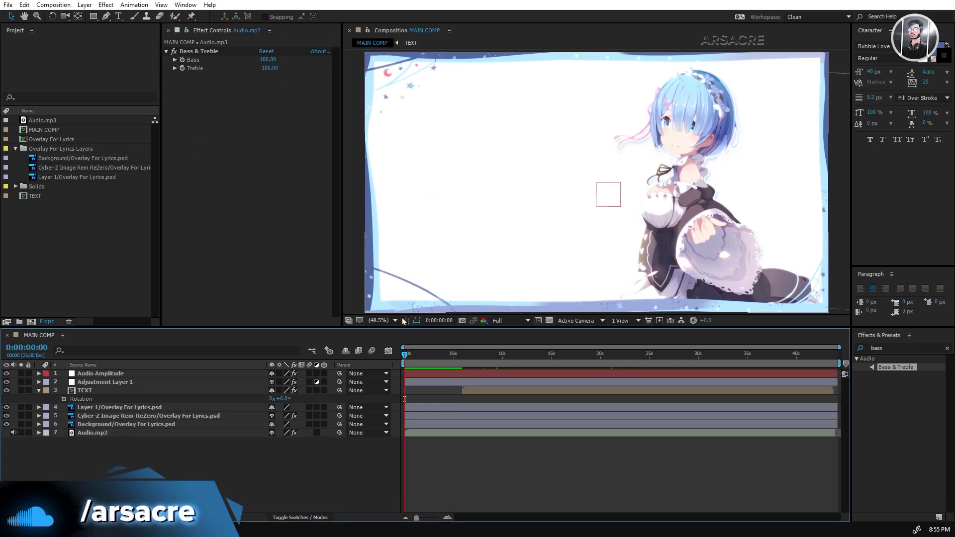
- Delete the Bass & Treble effect from Audio.mp3, return to the start of the timeline and collapse the TEXT layer
left_click(204, 436)
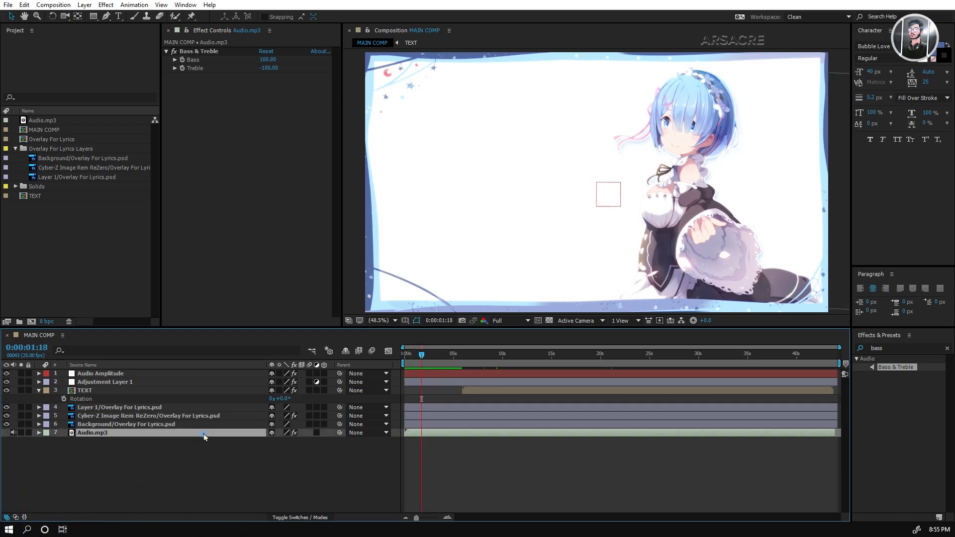
left_click(202, 54)
key("Delete")
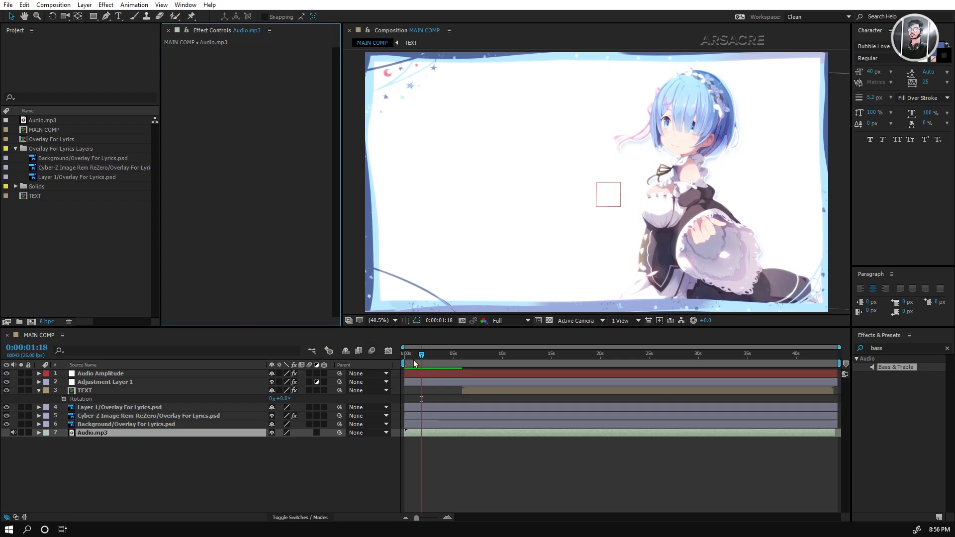
left_click_drag(426, 356, 385, 373)
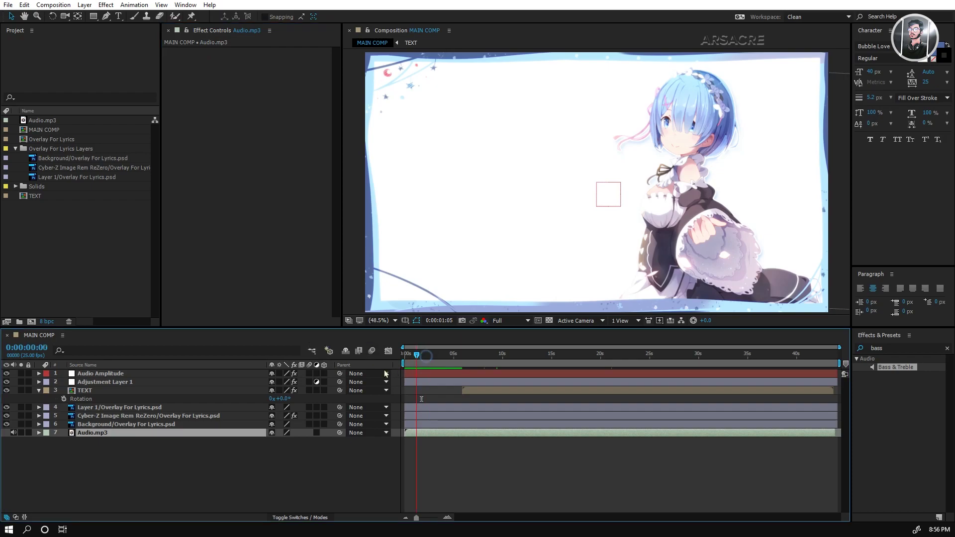
left_click(38, 390)
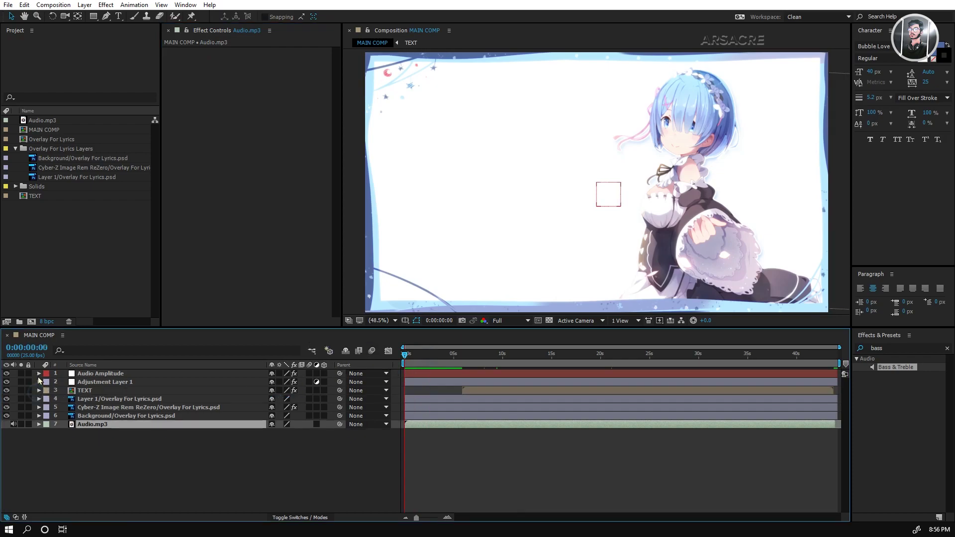
- Delete the Left Channel and Right Channel effects from the Audio Amplitude layer, keeping only Both Channels
left_click(39, 377)
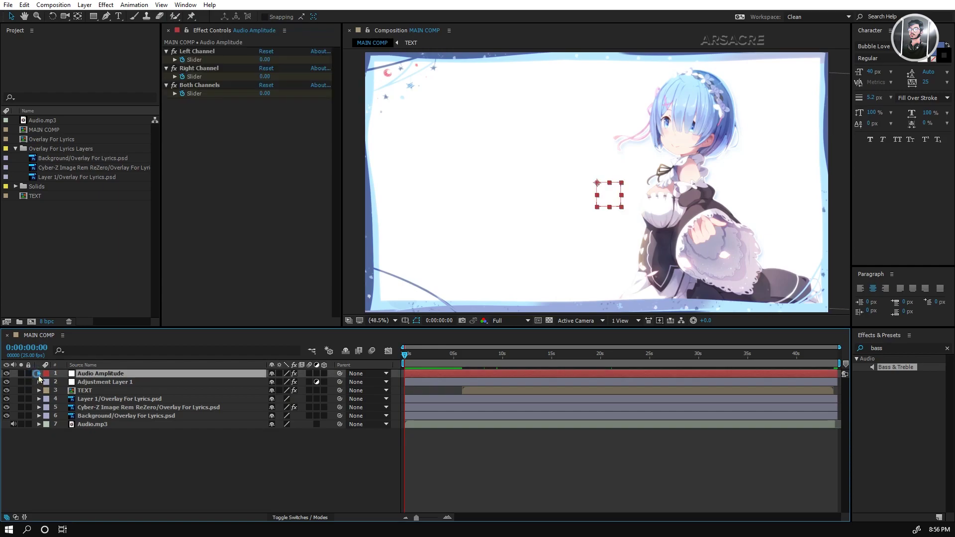
left_click(39, 374)
left_click(47, 382)
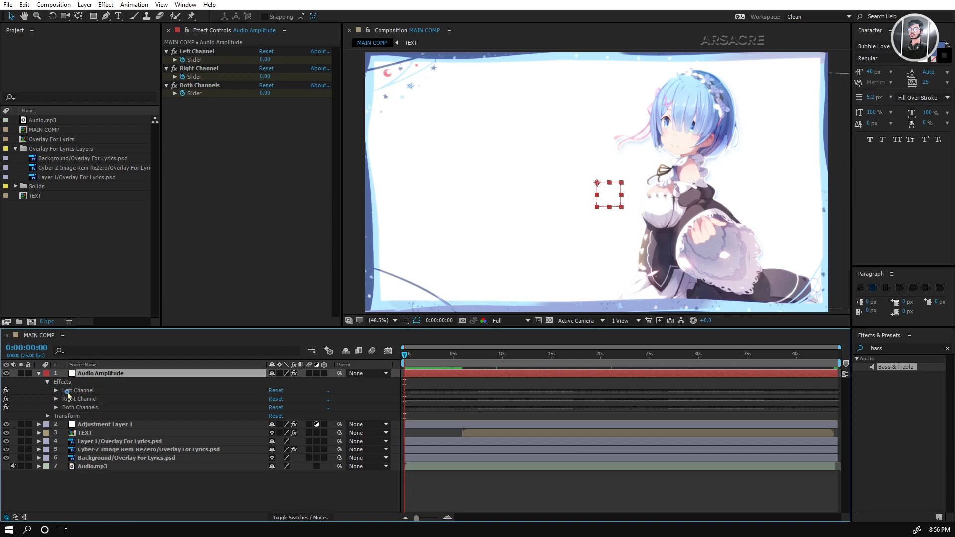
left_click(68, 391)
left_click(85, 398, "shift")
key("Delete")
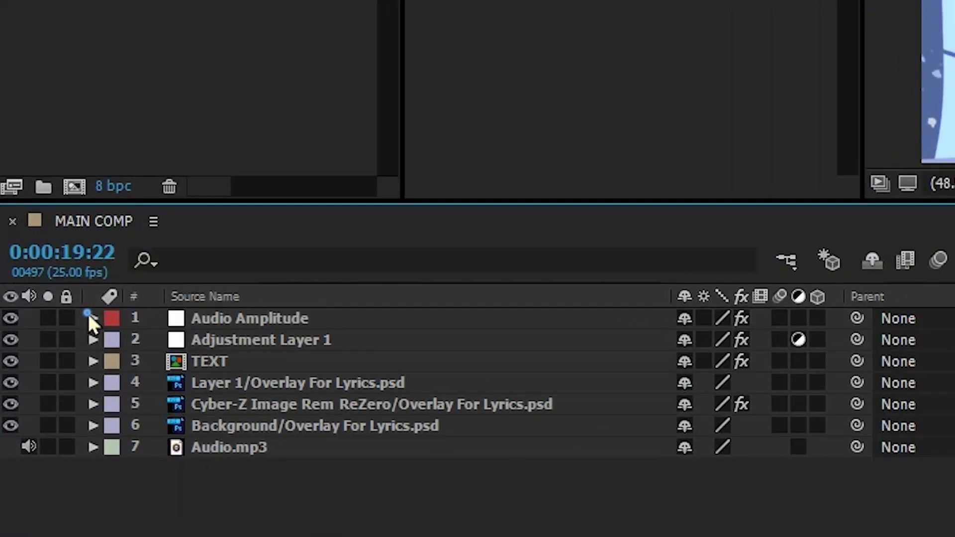
- Examine the value graph of the Both Channels slider on the Audio Amplitude layer, comparing its quiet and loud ranges
left_click(92, 319)
left_click(136, 360)
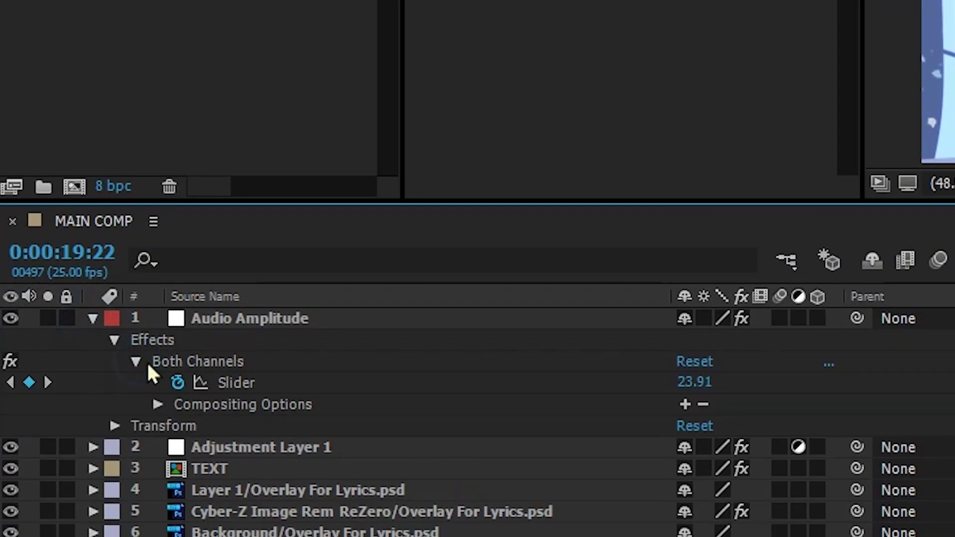
left_click(242, 381)
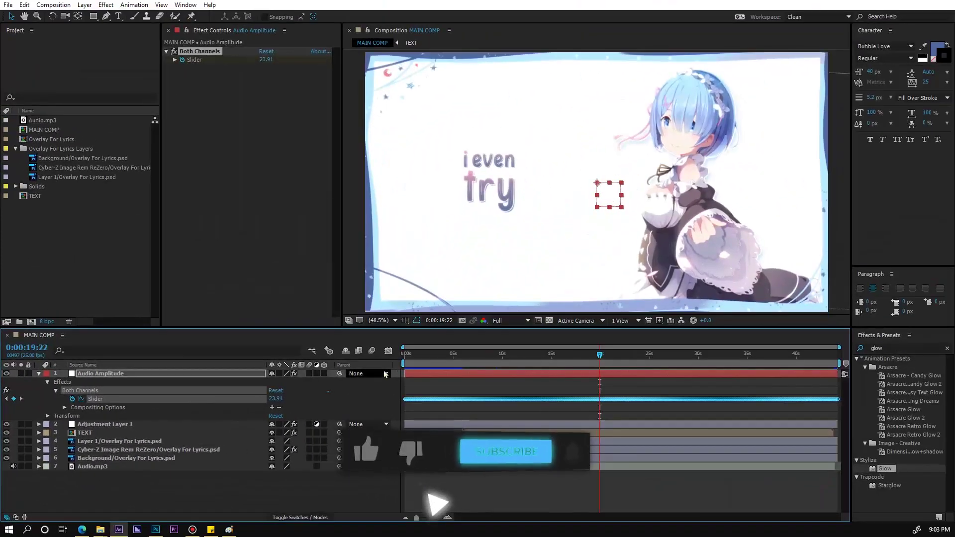
left_click(388, 351)
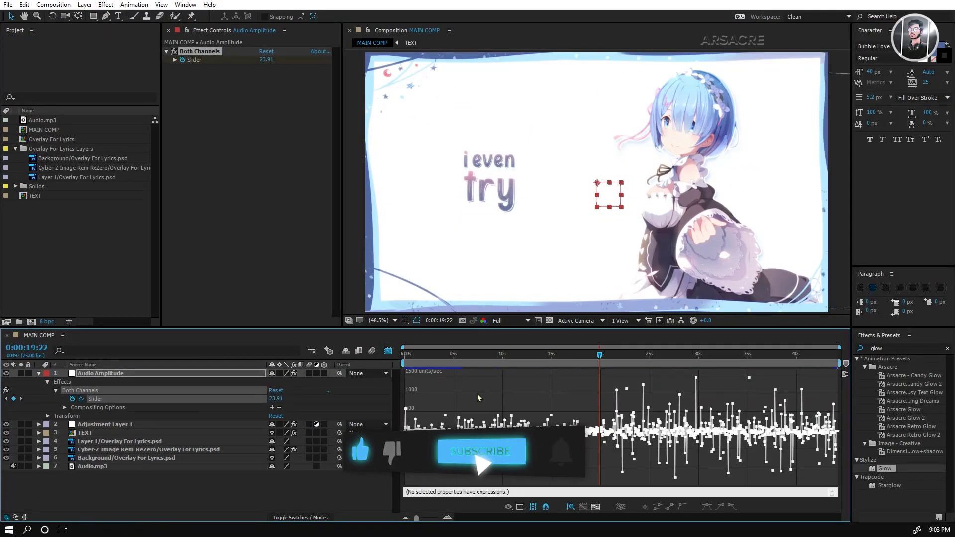
left_click(520, 506)
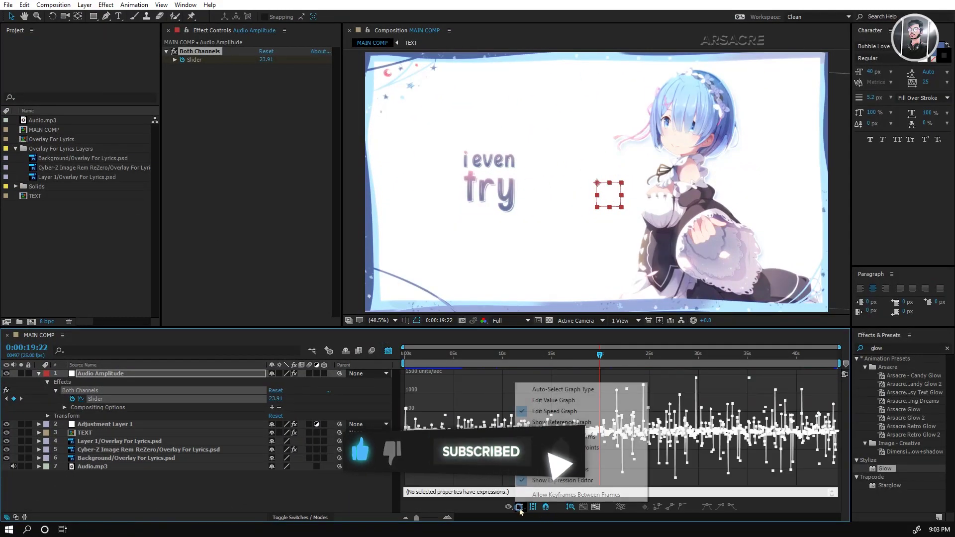
left_click(555, 401)
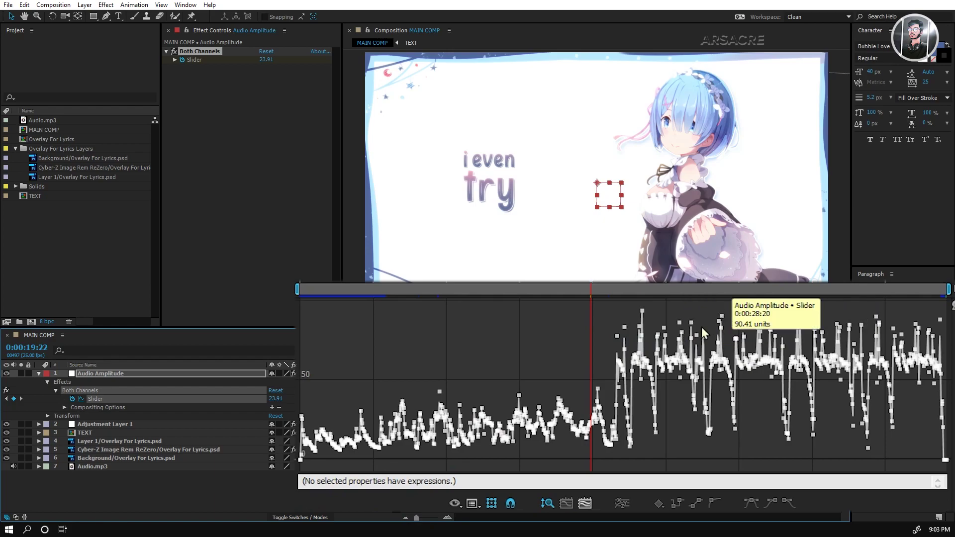
mouse_move(624, 353)
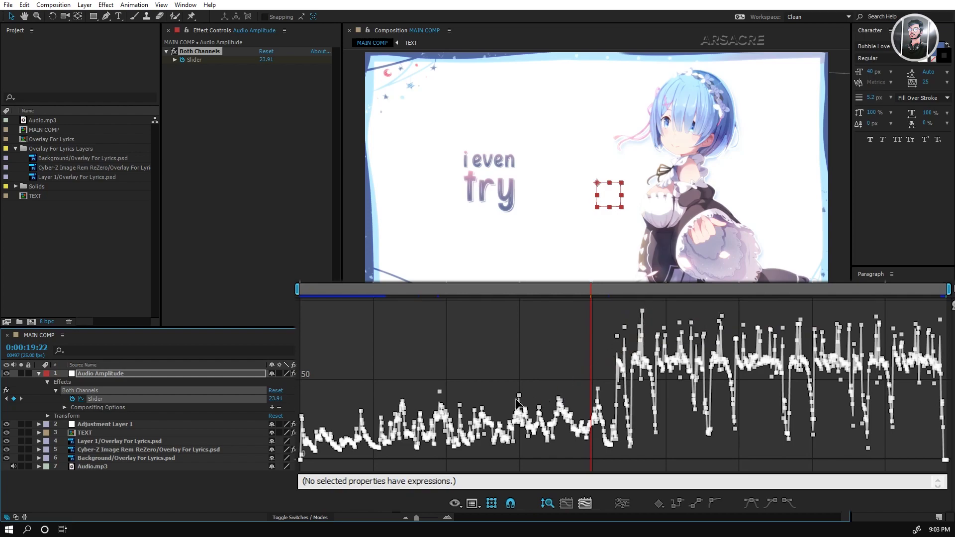
mouse_move(517, 398)
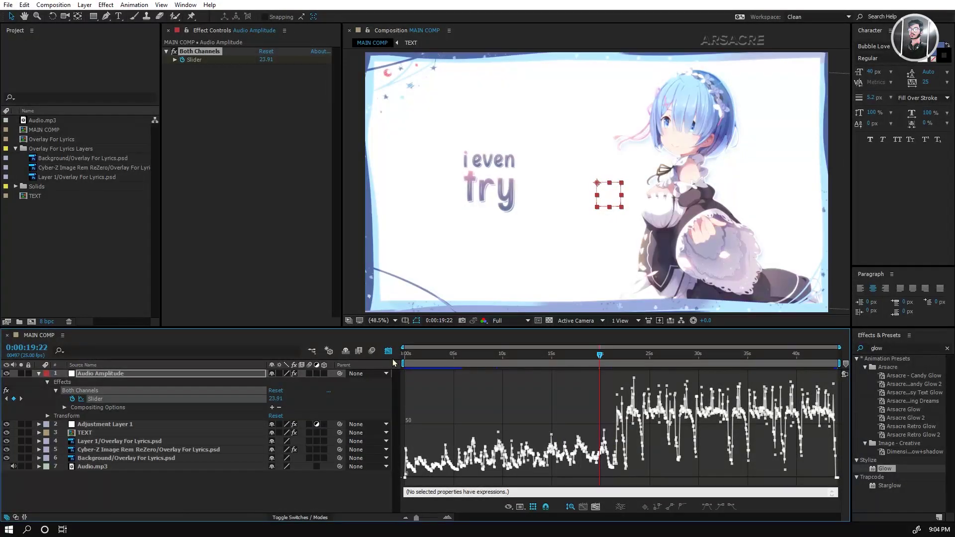
left_click(388, 351)
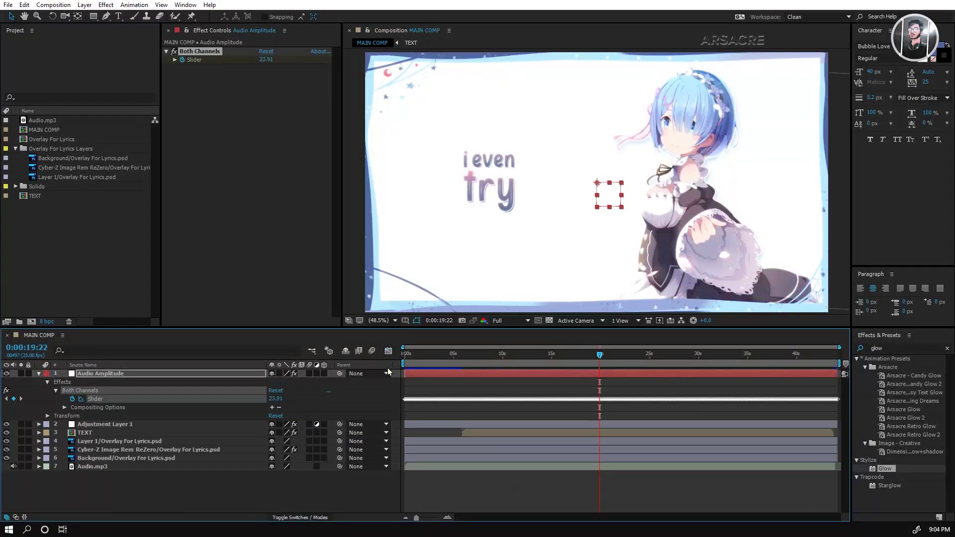
- Add the expression linear(value,40,80,0,100) with smooth(0.1,21) on a second line to the Both Channels slider and scrub to check it
left_click(74, 401, "alt")
type("linear(value,4")
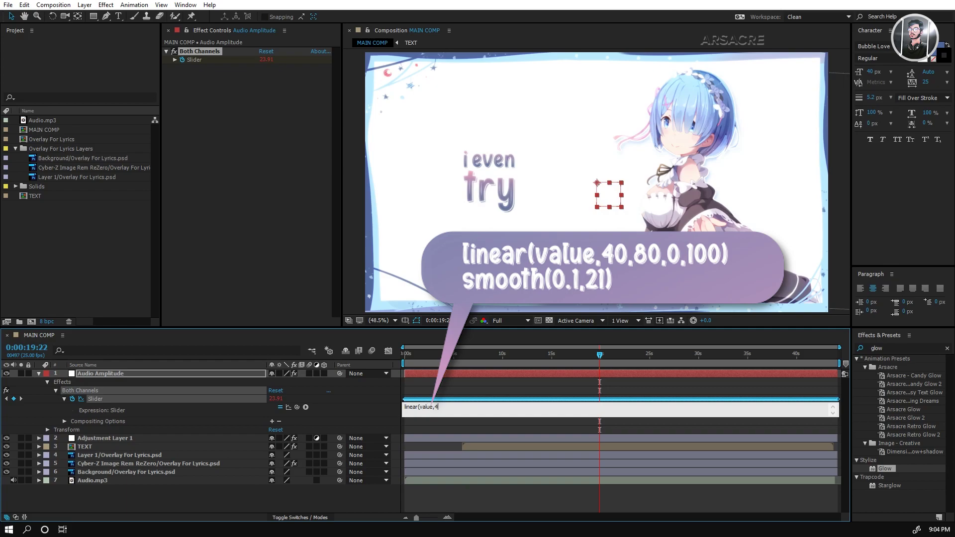
type("0,80,0,100)")
key("Return")
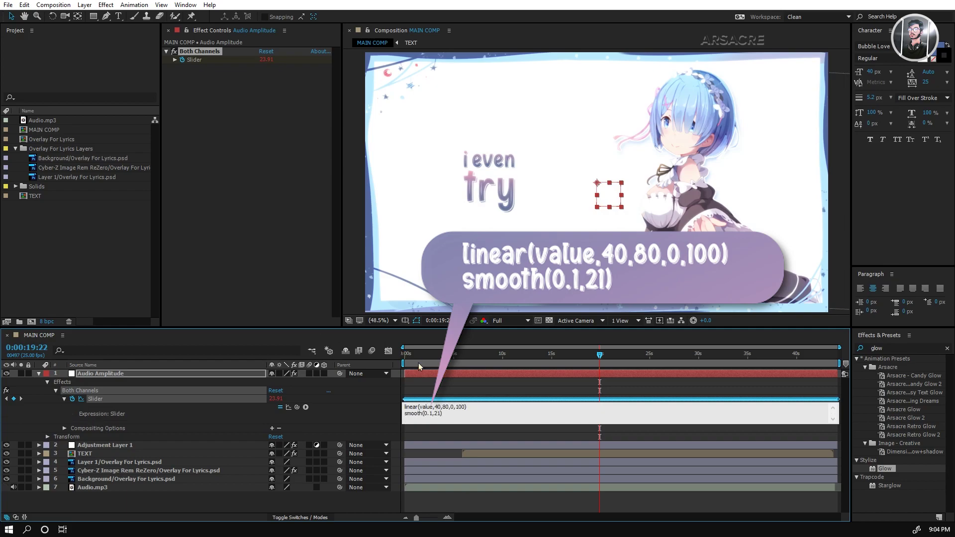
left_click(450, 389)
left_click_drag(588, 356, 578, 355)
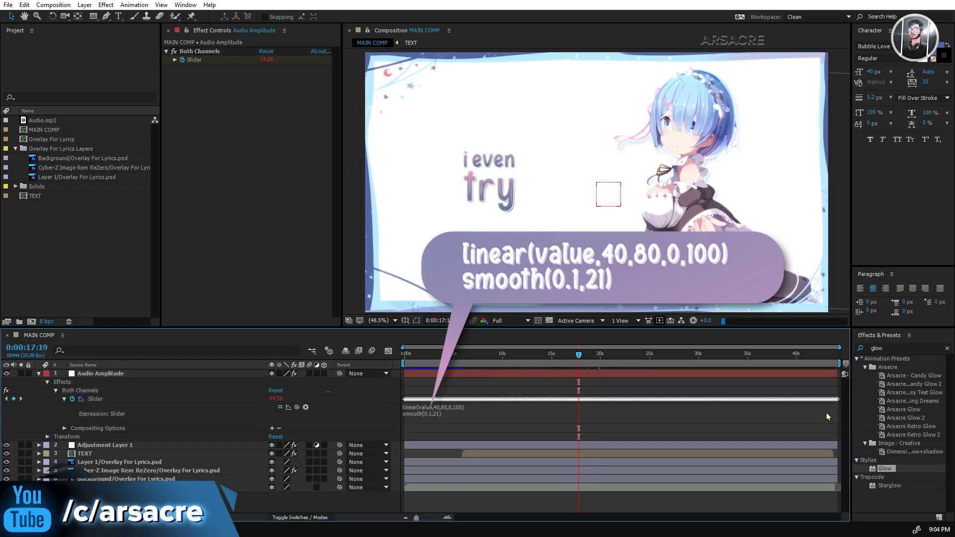
- Apply the Glow effect to the Cyber-Z Image Rem ReZero layer and collapse its Curves effect
left_click(821, 454)
double_click(890, 468)
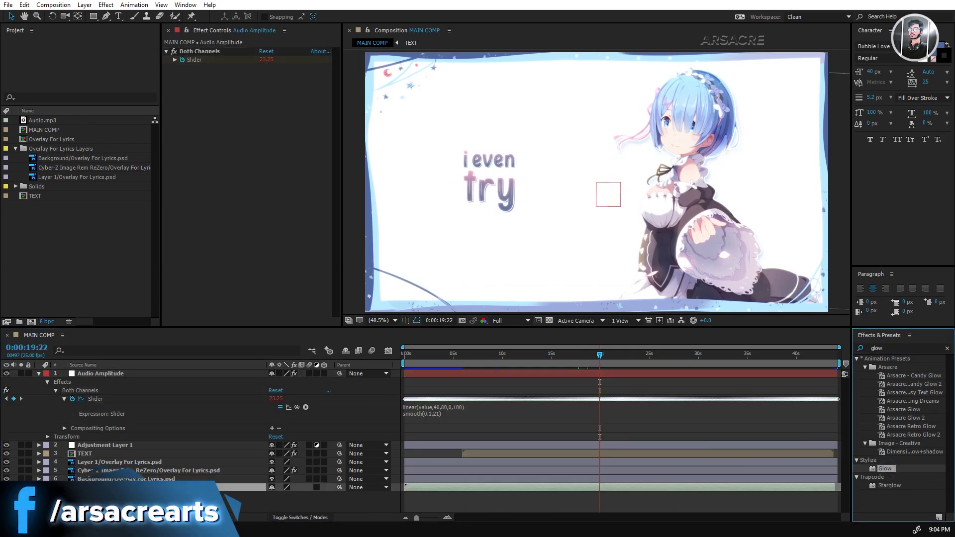
left_click_drag(885, 468, 229, 471)
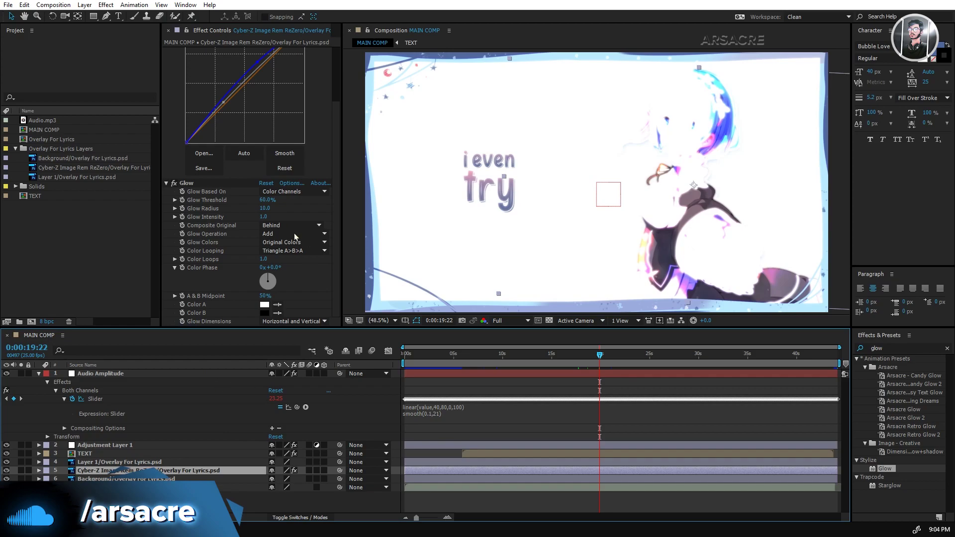
scroll(341, 125, "up", 3)
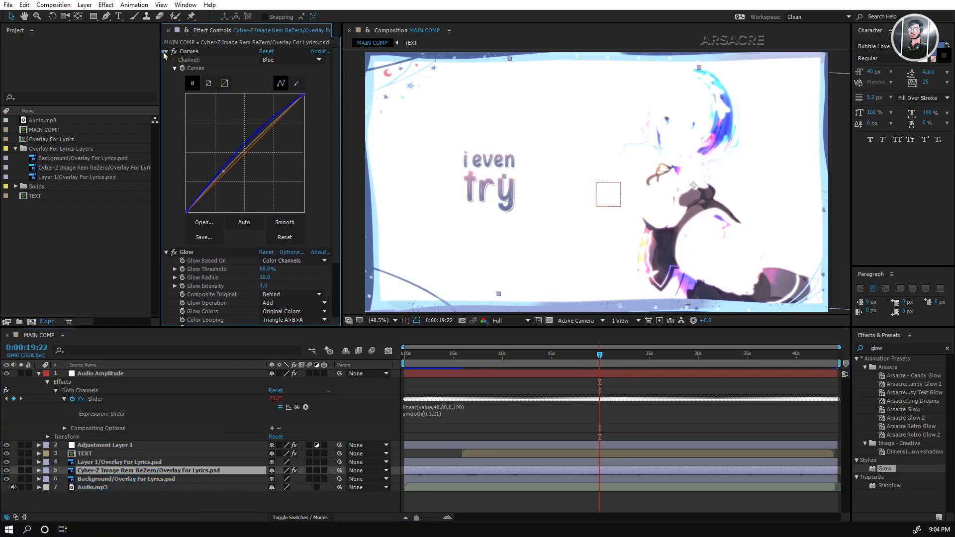
left_click(167, 52)
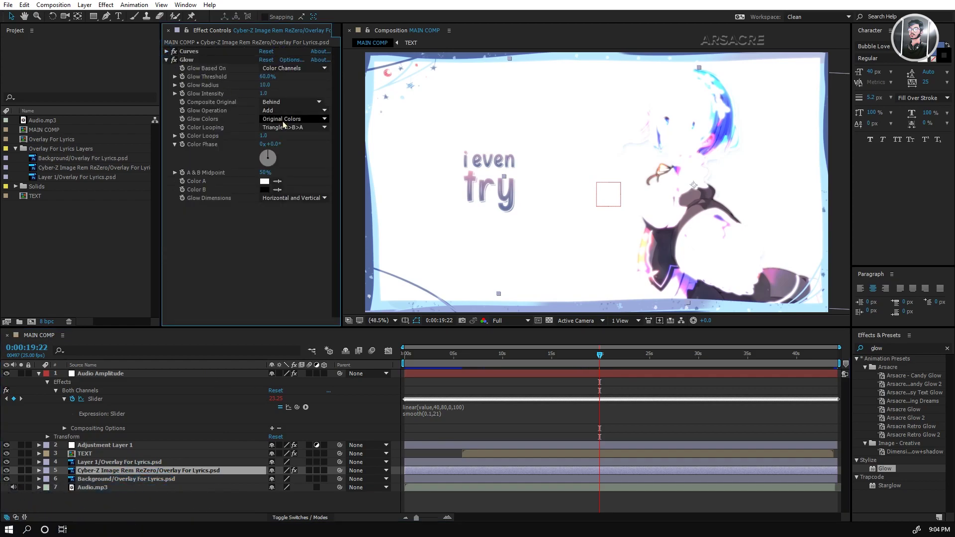
- Set the Rem layer's Glow Threshold to 75% and Glow Radius to 80
left_click(269, 76)
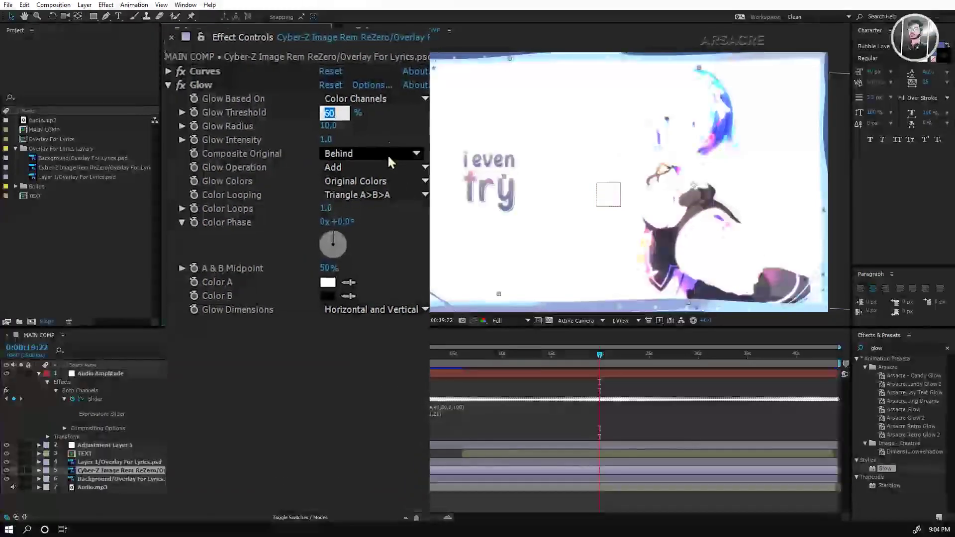
type("75")
key("Tab")
type("8")
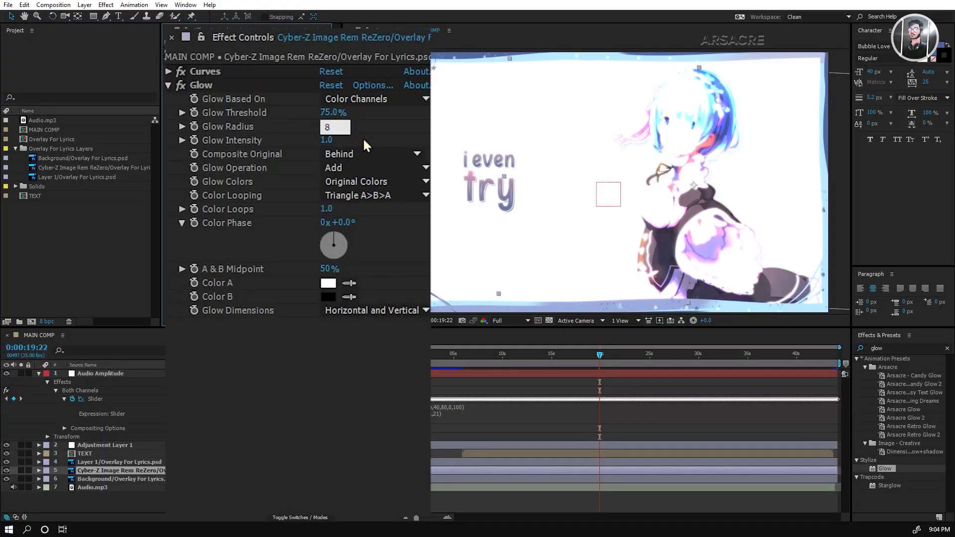
type("0")
key("Return")
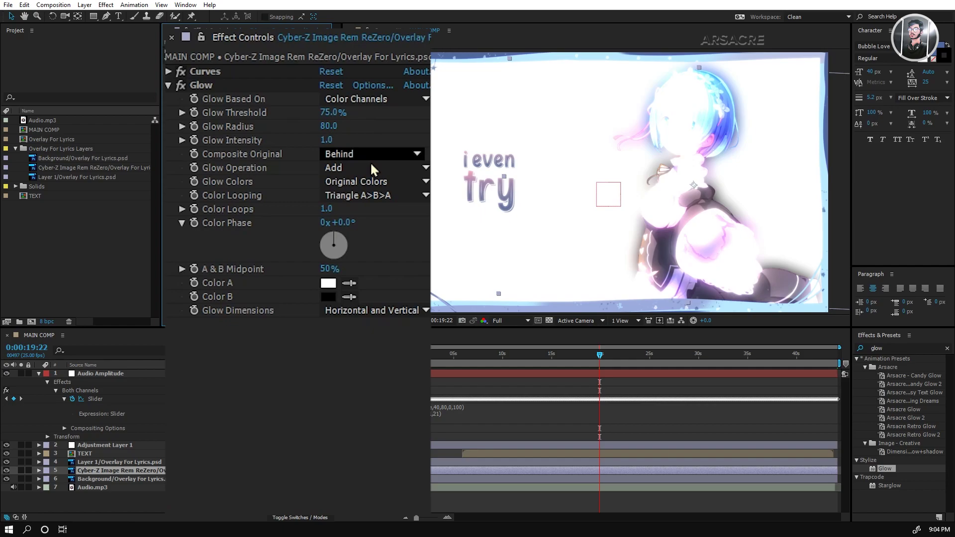
- Switch the Glow Colors to A & B Colors and set Color A to a light purple
left_click(372, 181)
left_click(368, 216)
left_click(330, 283)
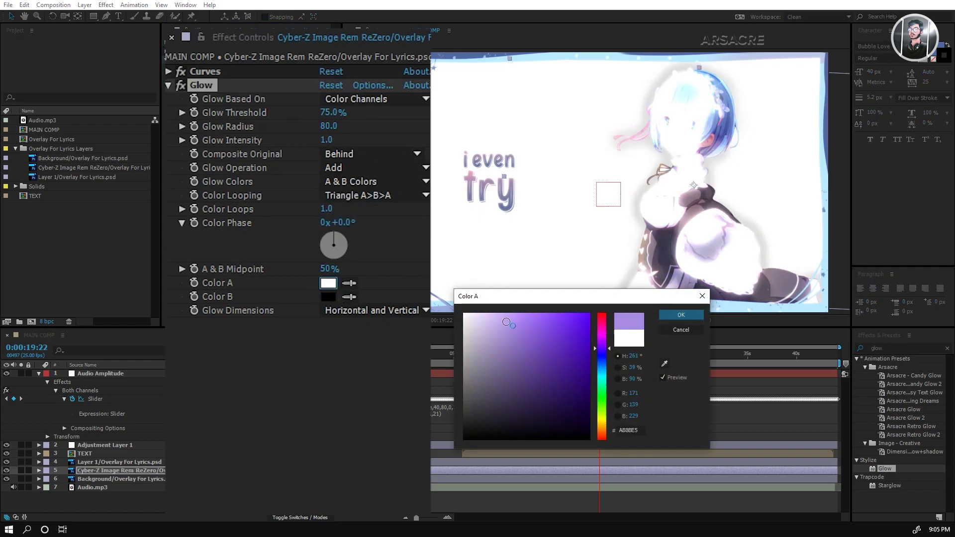
left_click(510, 314)
left_click(601, 332)
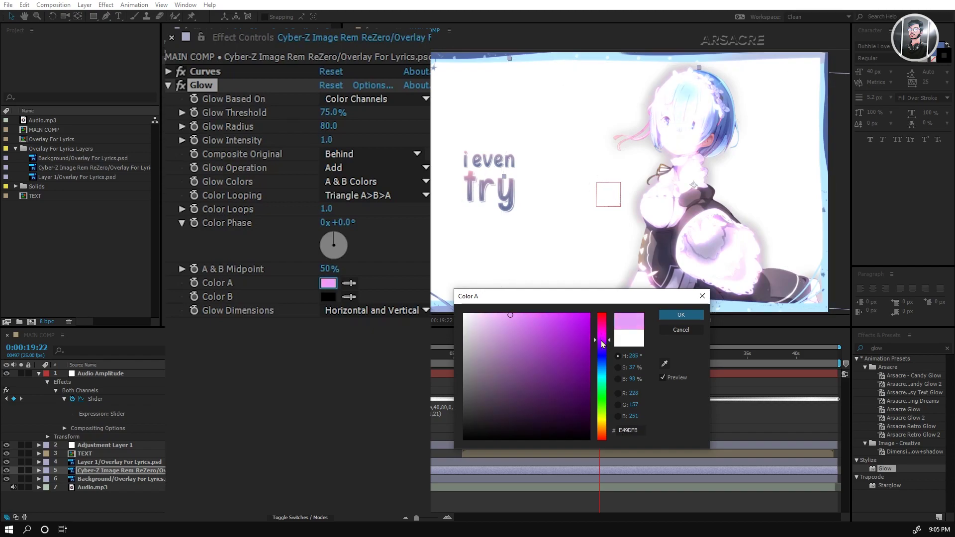
left_click_drag(601, 340, 601, 344)
left_click(669, 315)
- Set the Glow's Color B to a light blue, starting from a sampled artwork color, and raise the Glow Threshold to 85.2%
left_click(328, 296)
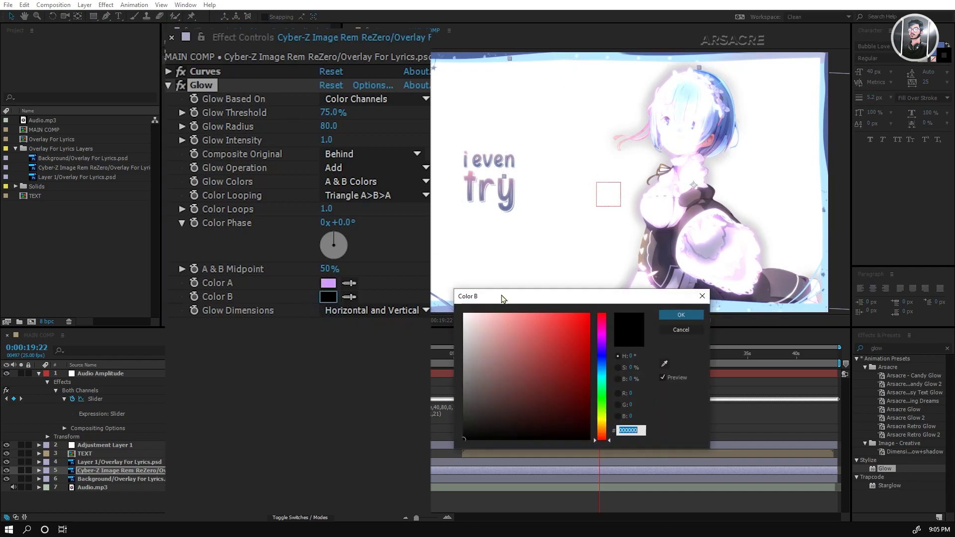
left_click(725, 81)
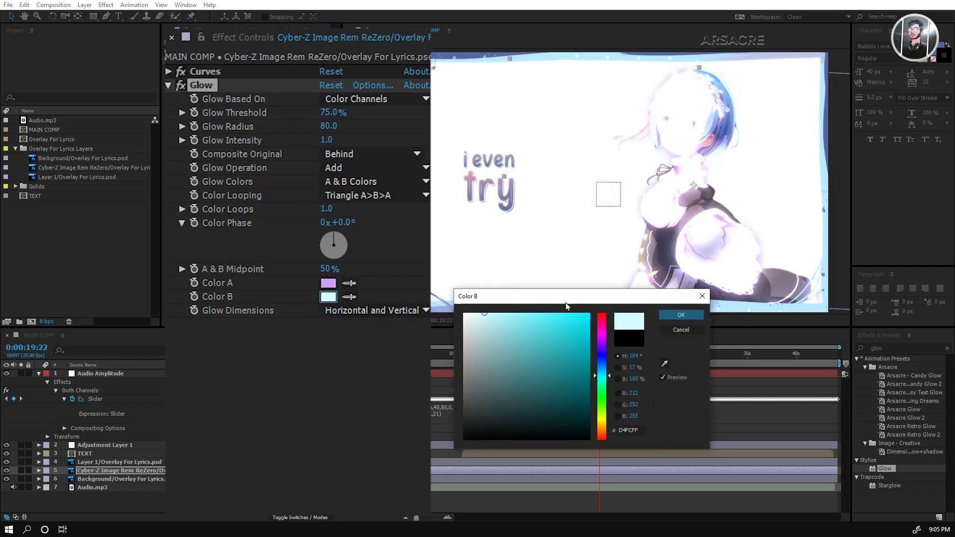
left_click_drag(598, 376, 598, 369)
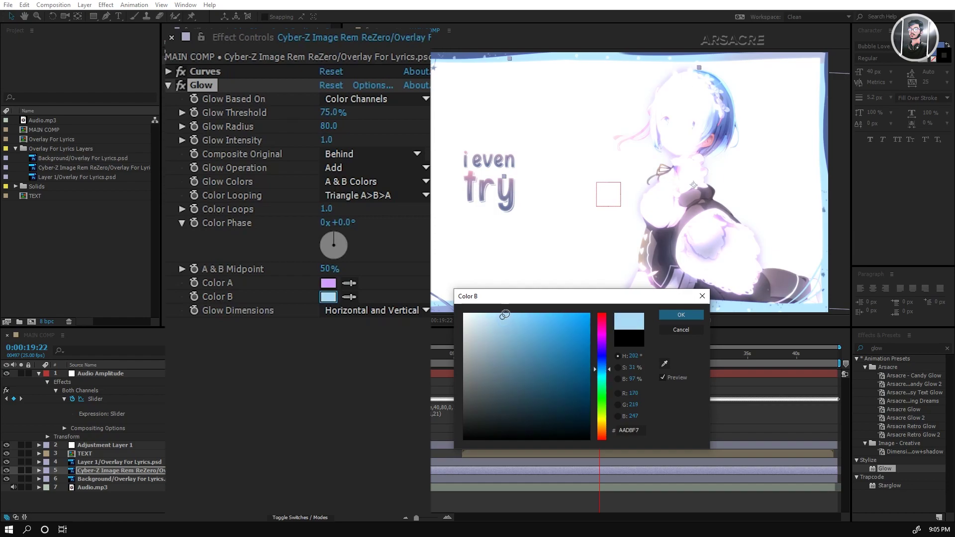
left_click(681, 315)
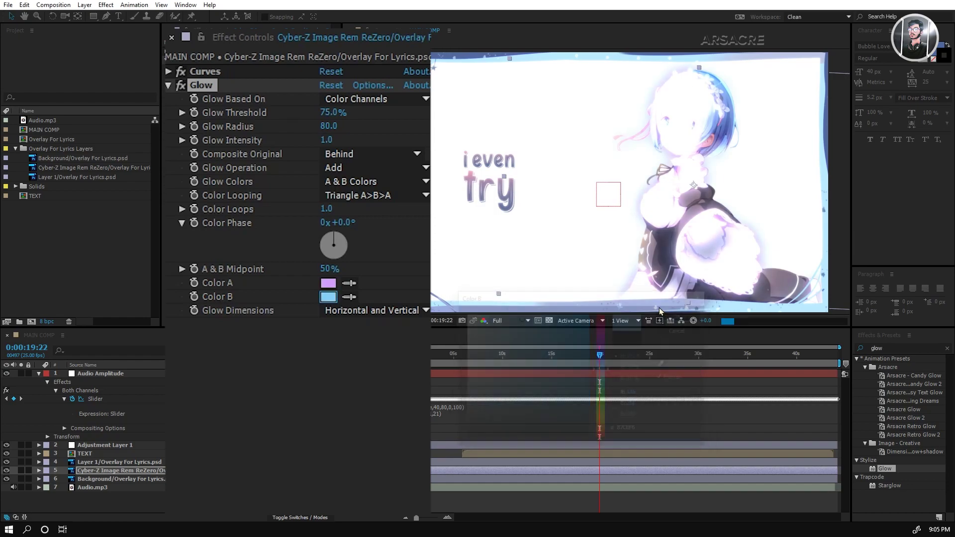
left_click(302, 373)
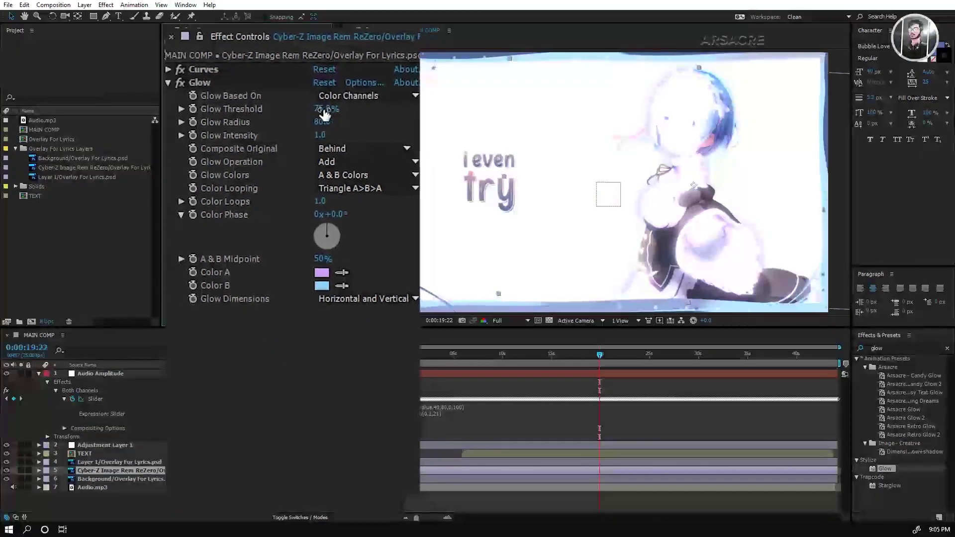
left_click_drag(323, 106, 268, 79)
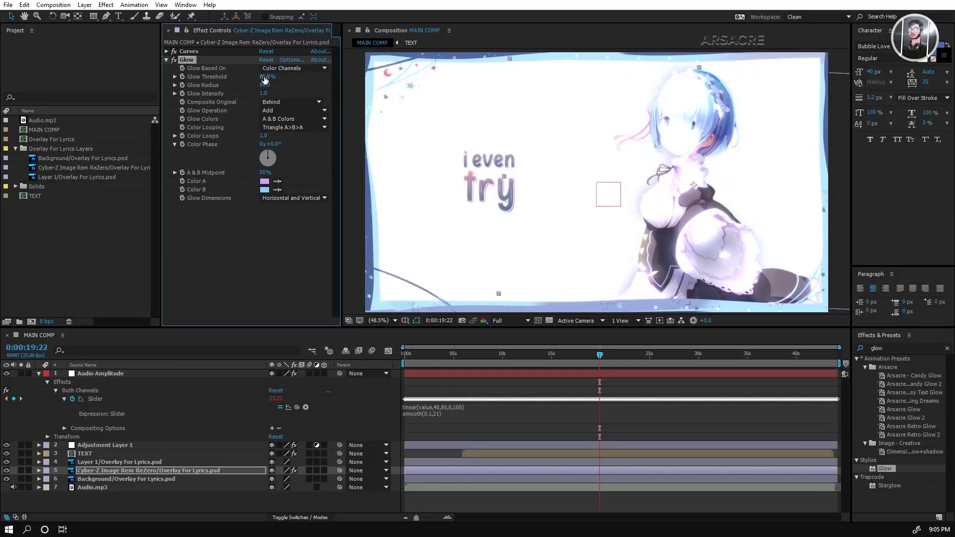
- Expand the Rem layer's Glow properties down to Effect Opacity in the timeline and enlarge the timeline area
left_click(39, 471)
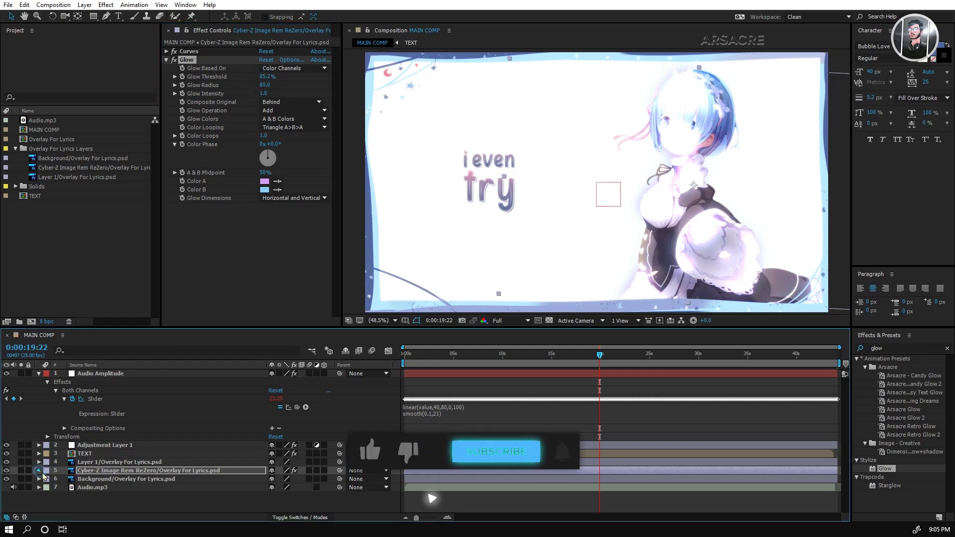
left_click(47, 480)
left_click(48, 480)
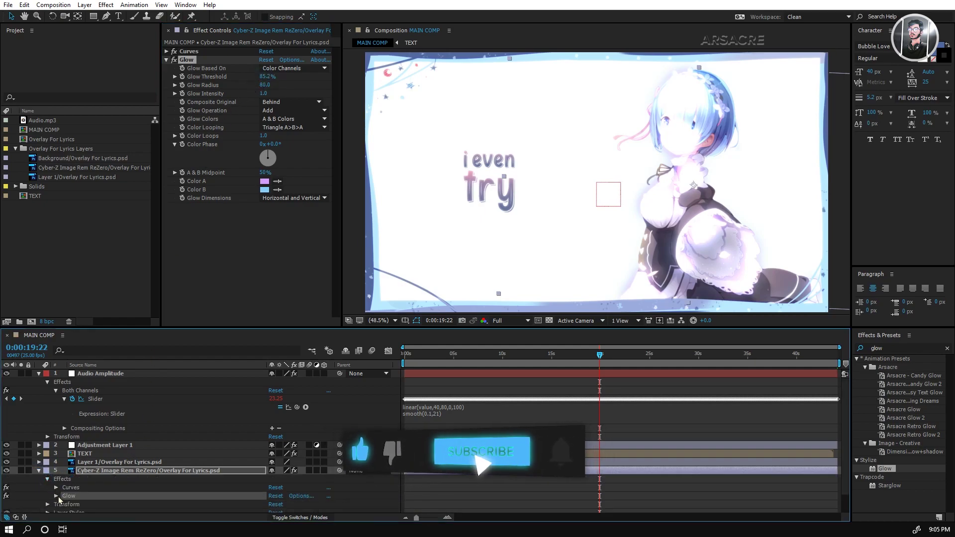
left_click(56, 495)
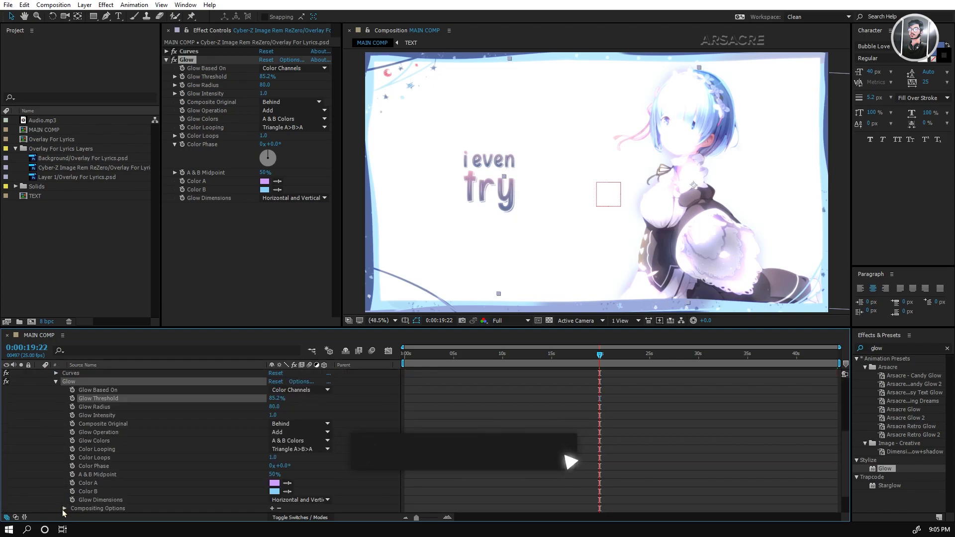
left_click(64, 508)
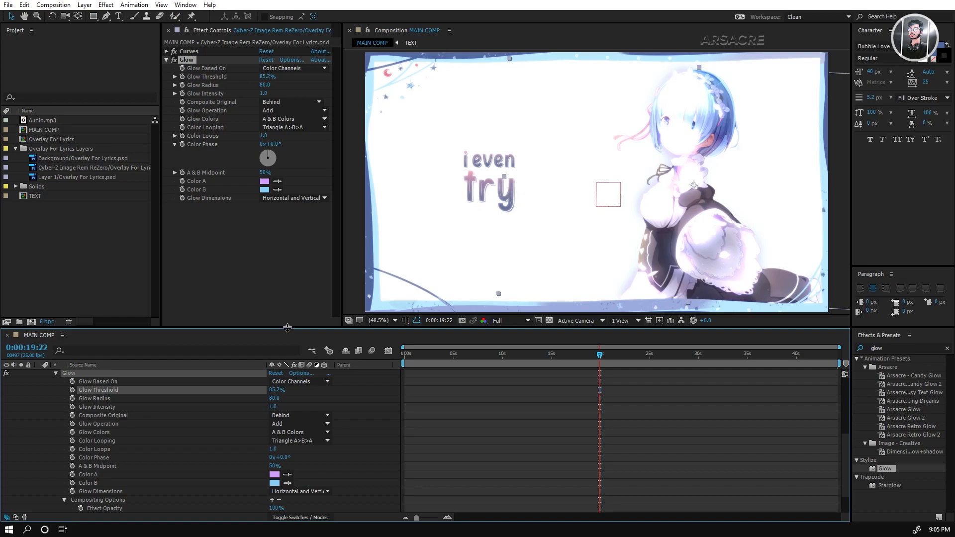
left_click_drag(287, 327, 292, 311)
left_click_drag(289, 256, 291, 234)
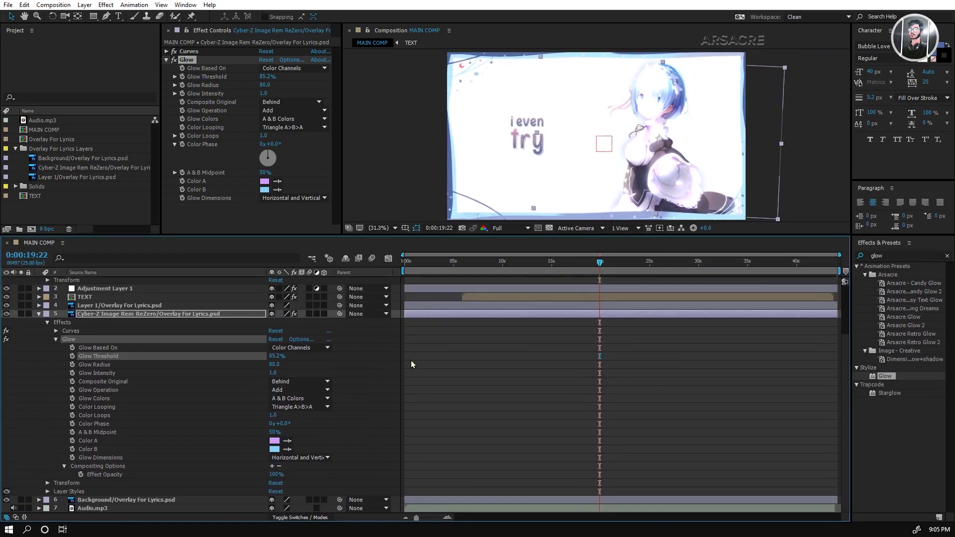
- Link the Glow's Effect Opacity by expression to the Both Channels slider of the Audio Amplitude layer
left_click_drag(412, 361, 430, 387)
scroll(429, 386, "up", 3)
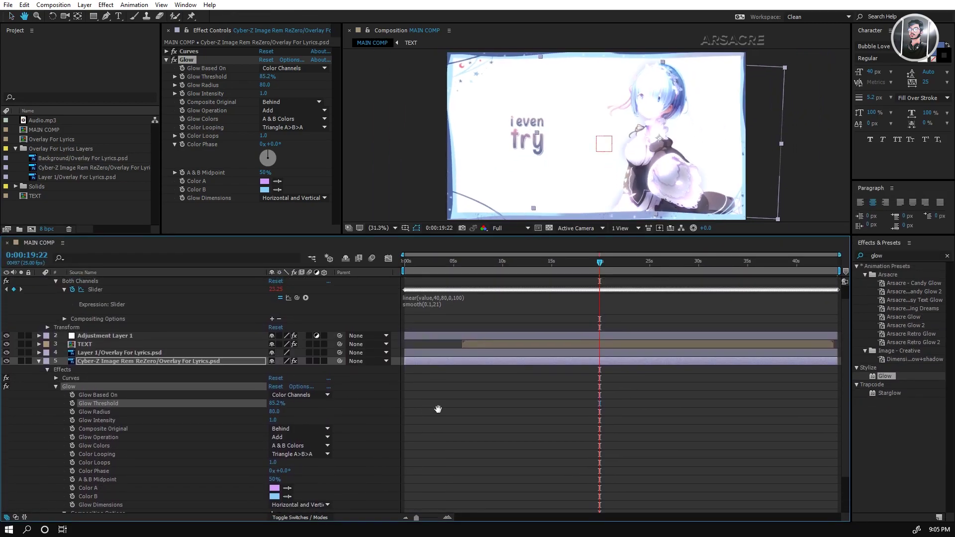
key("v")
left_click_drag(408, 421, 416, 375)
left_click(82, 483, "alt")
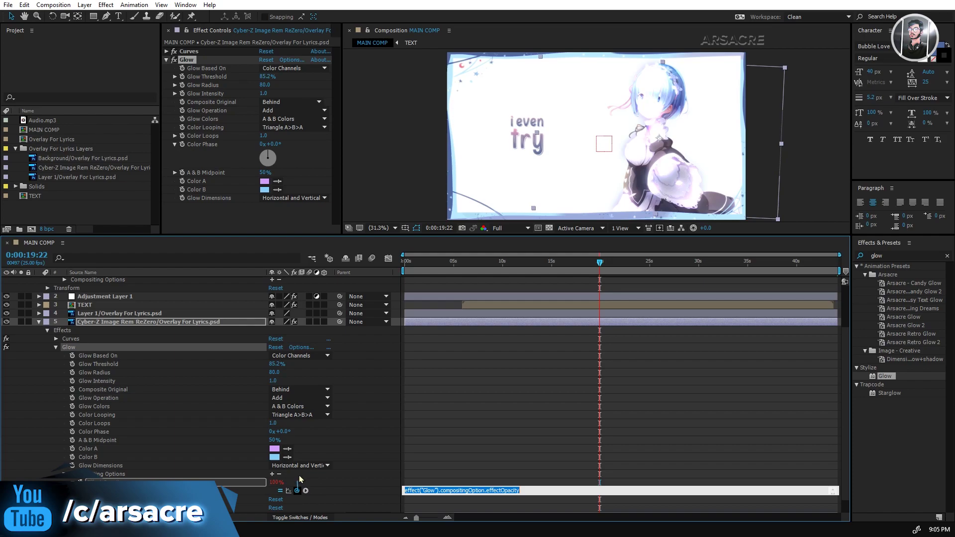
left_click_drag(299, 478, 216, 357)
left_click_drag(171, 288, 143, 310)
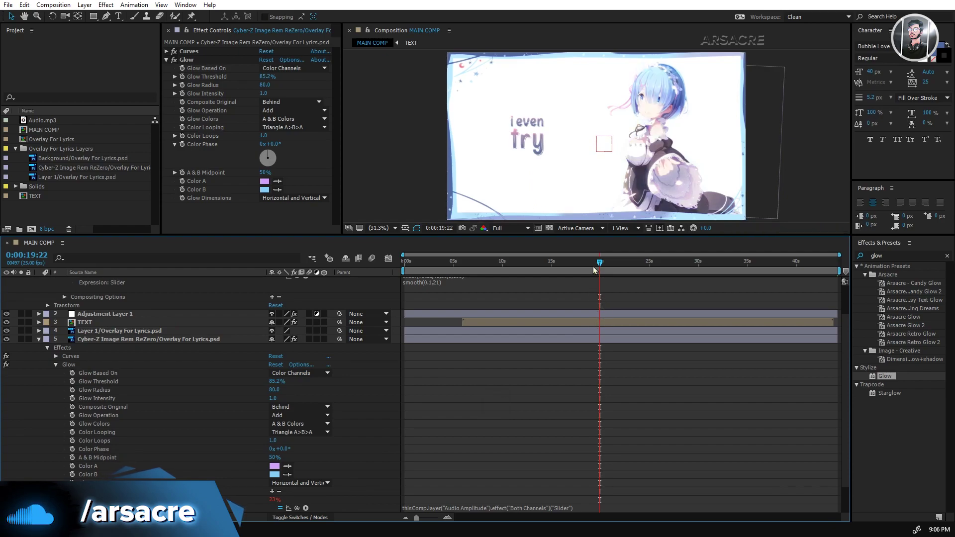
- Move the current time to 0:00:15:06 and set the composition preview resolution to Third
left_click_drag(594, 270, 553, 264)
left_click(517, 228)
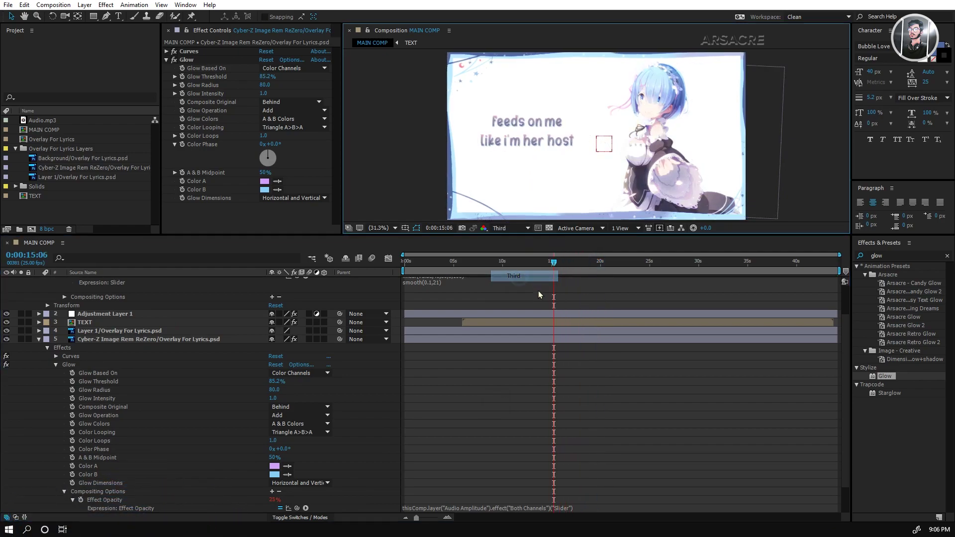
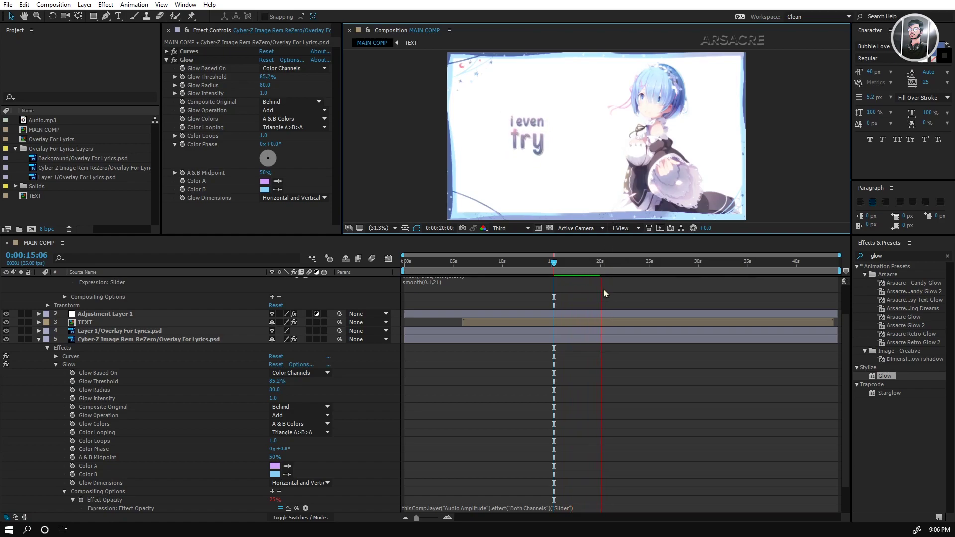
- Move the current time to 0:00:21:24, shrink the timeline area, and add a second Glow effect to the Rem layer
left_click(628, 267)
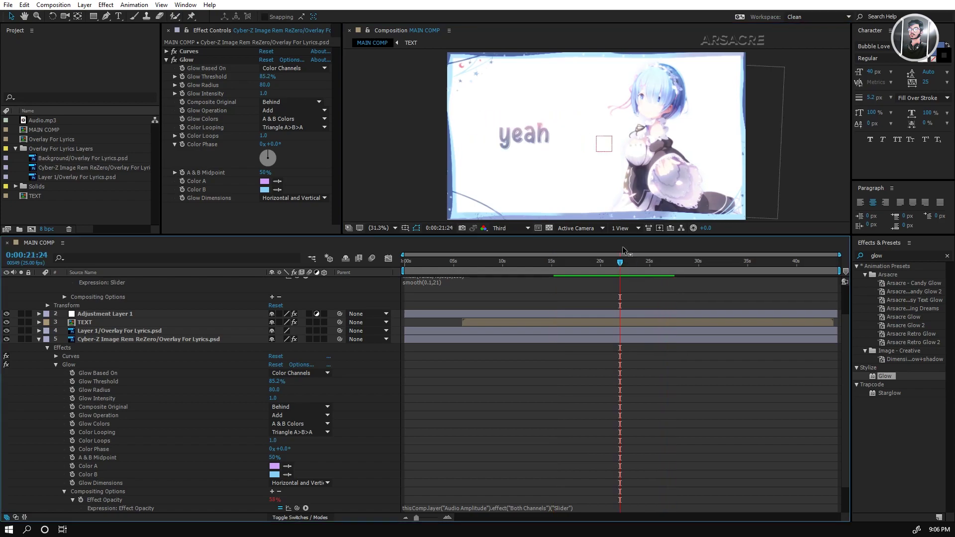
left_click_drag(628, 235, 647, 348)
left_click_drag(884, 492, 386, 324)
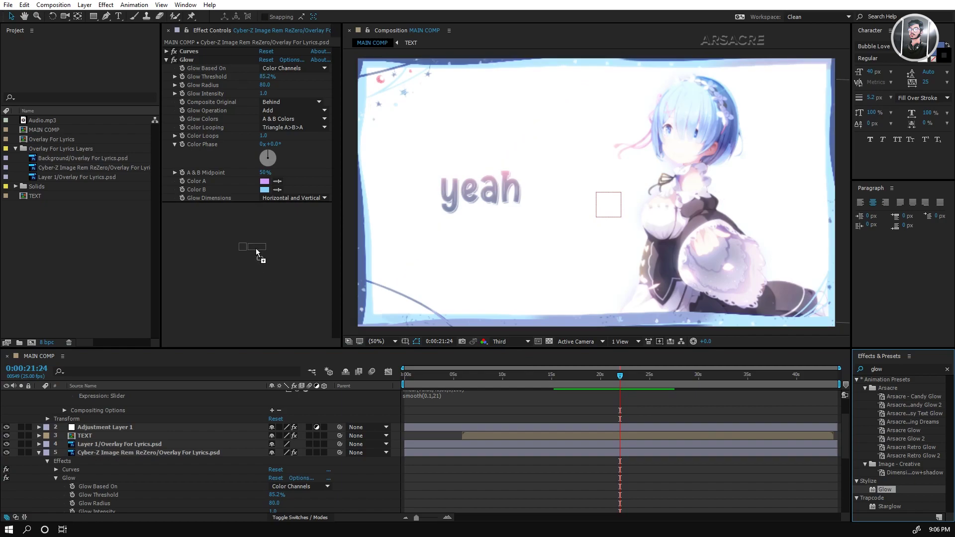
left_click_drag(258, 251, 260, 249)
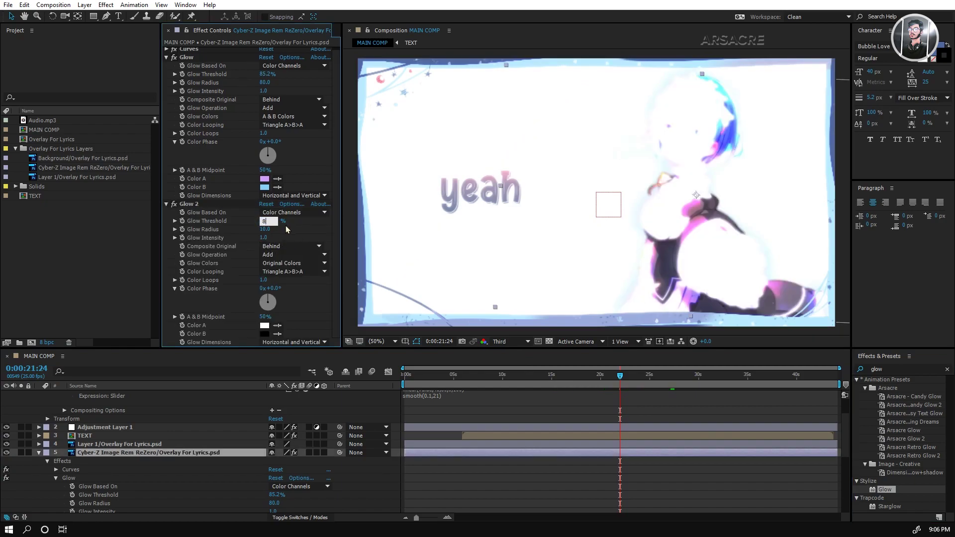
- Set the second Glow's Threshold to 82%, Radius to 20 and Intensity to 0.4, and change its Glow Based On option
type("82")
key("Return")
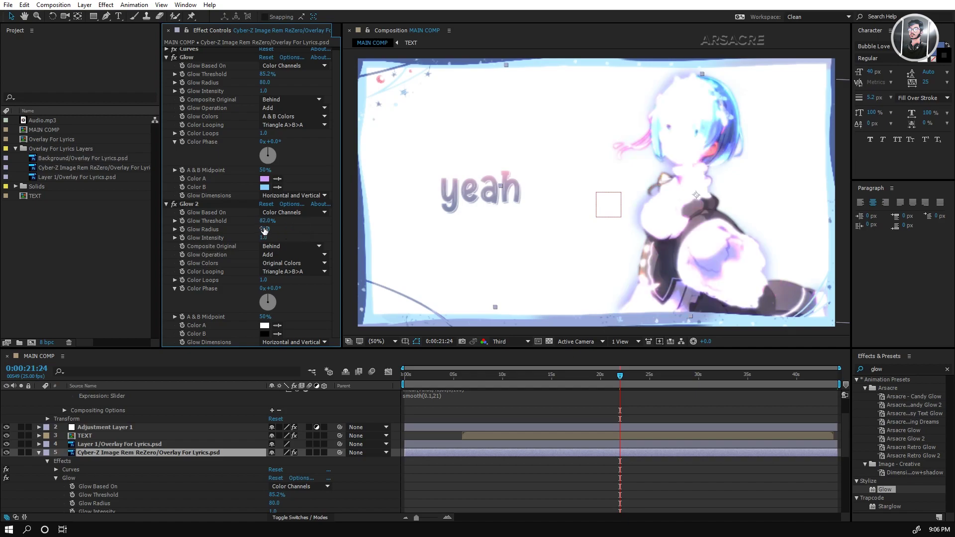
type("20")
key("Return")
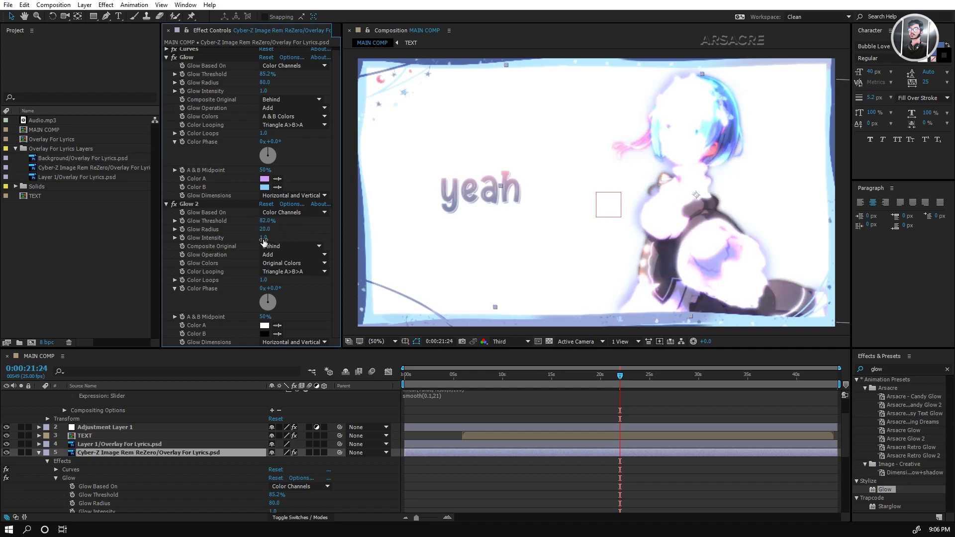
key("period")
left_click(264, 238)
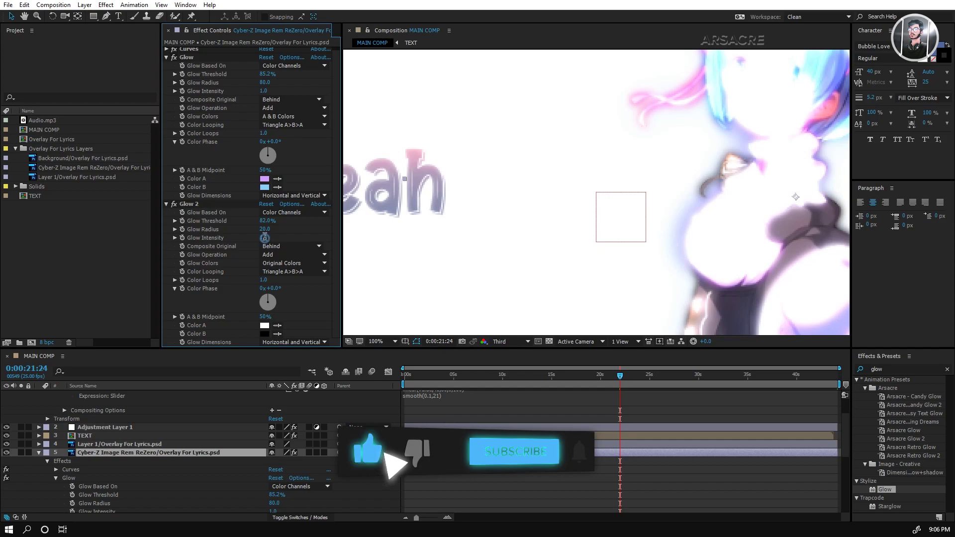
left_click(265, 238)
type("0.4")
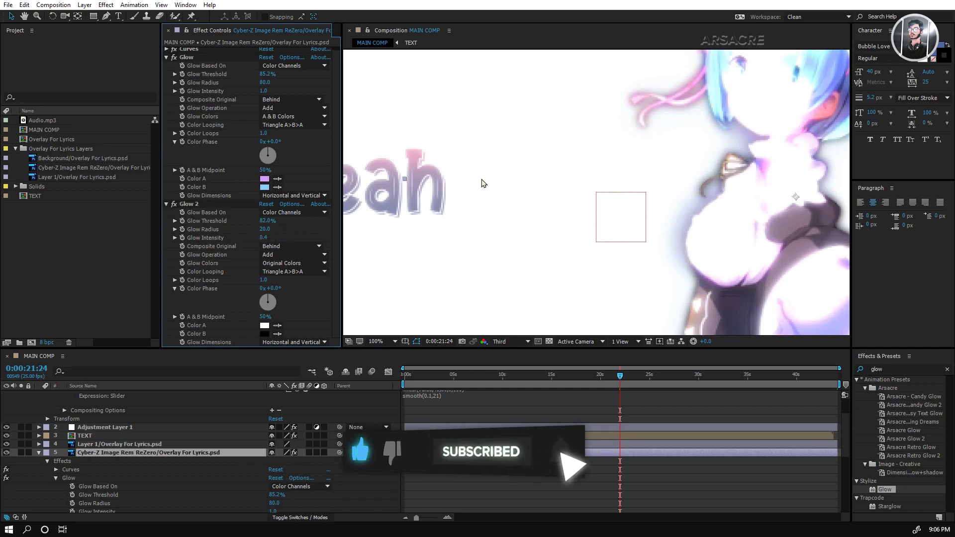
scroll(486, 188, "down", 1)
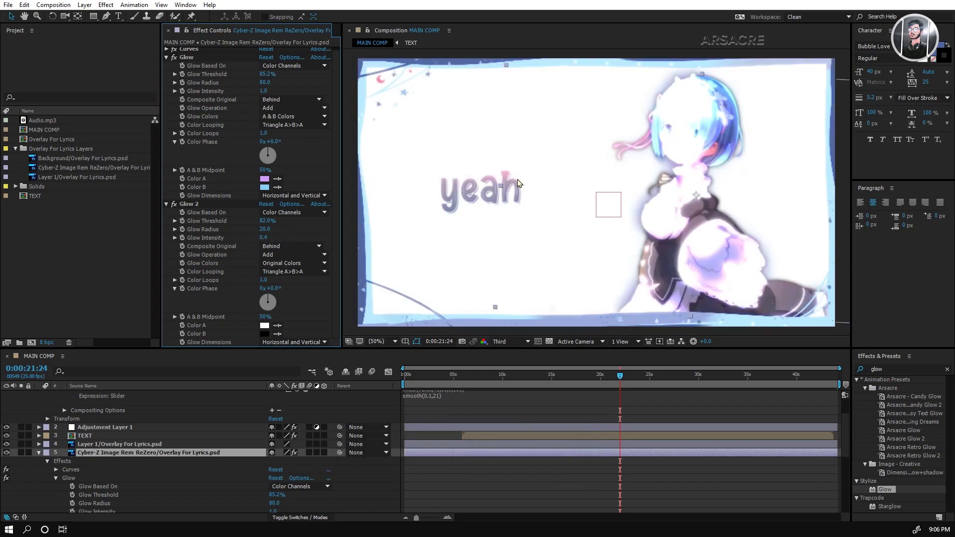
left_click(297, 213)
left_click(293, 223)
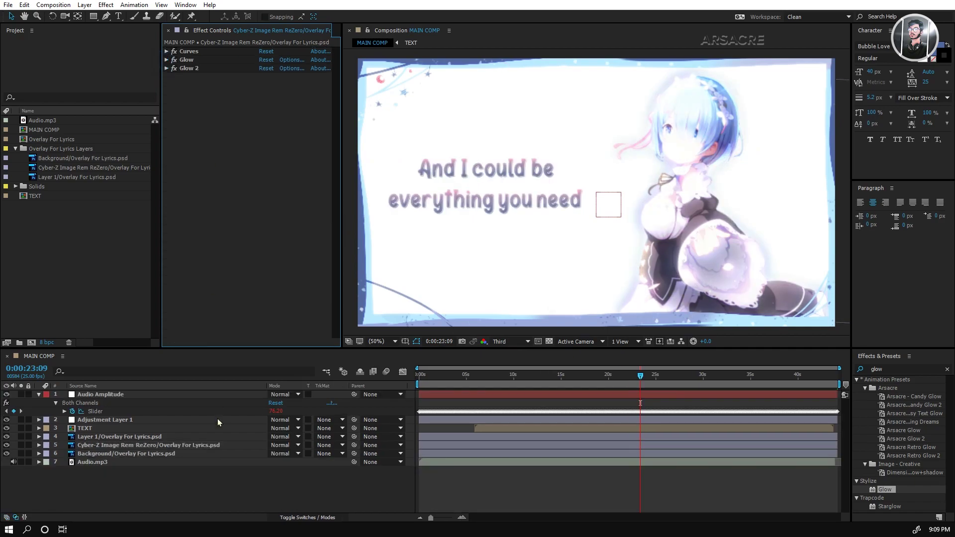
- Create a new solid layer named CC Particles in MAIN COMP
right_click(254, 494)
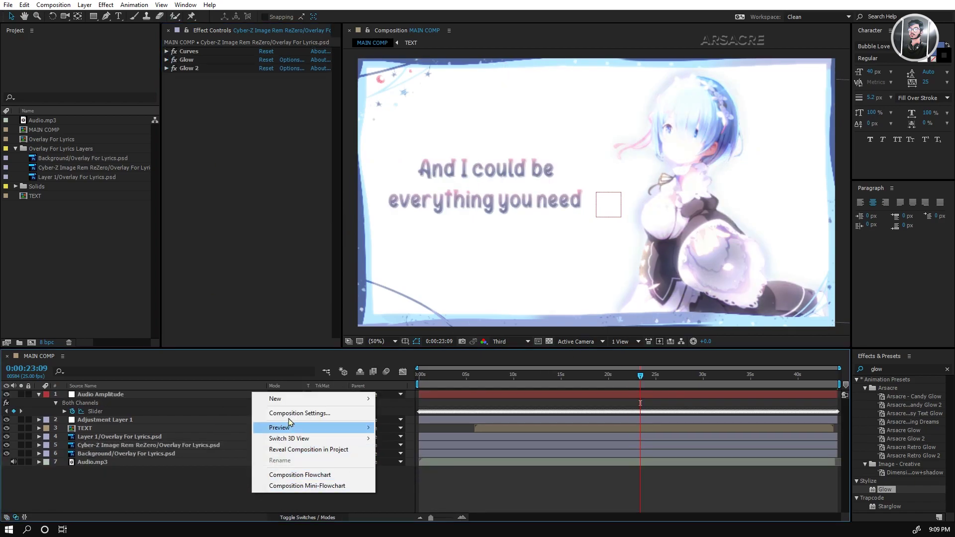
mouse_move(299, 400)
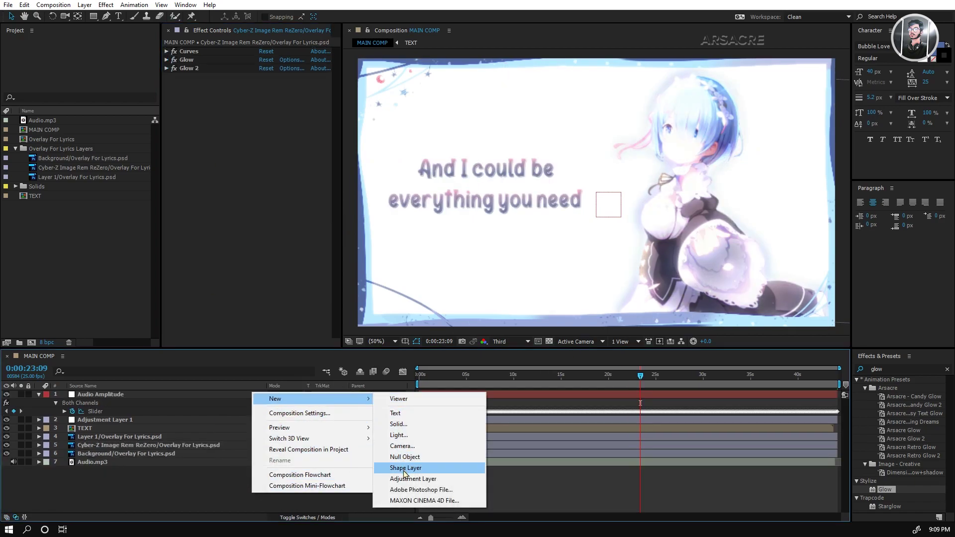
left_click(409, 423)
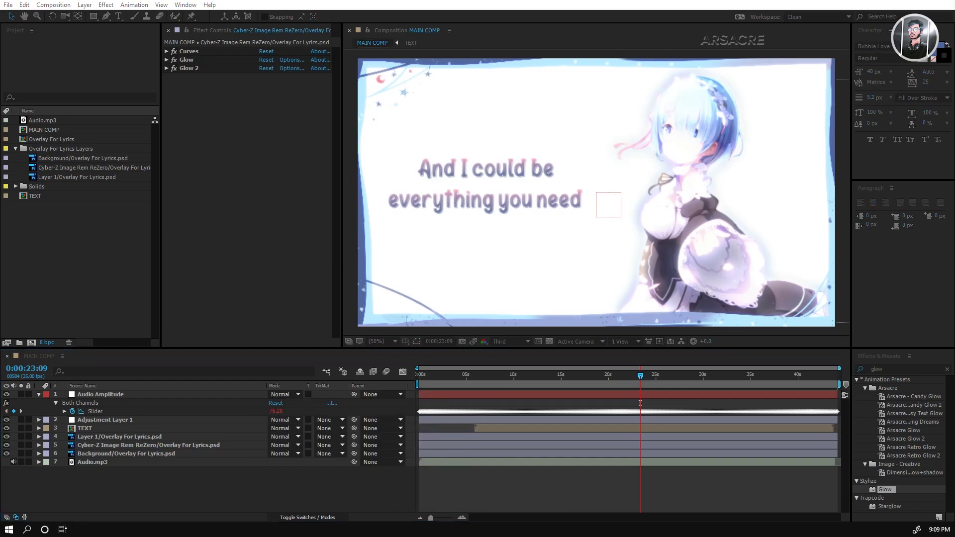
left_click_drag(950, 31, 368, 185)
type("CC Particles")
key("Return")
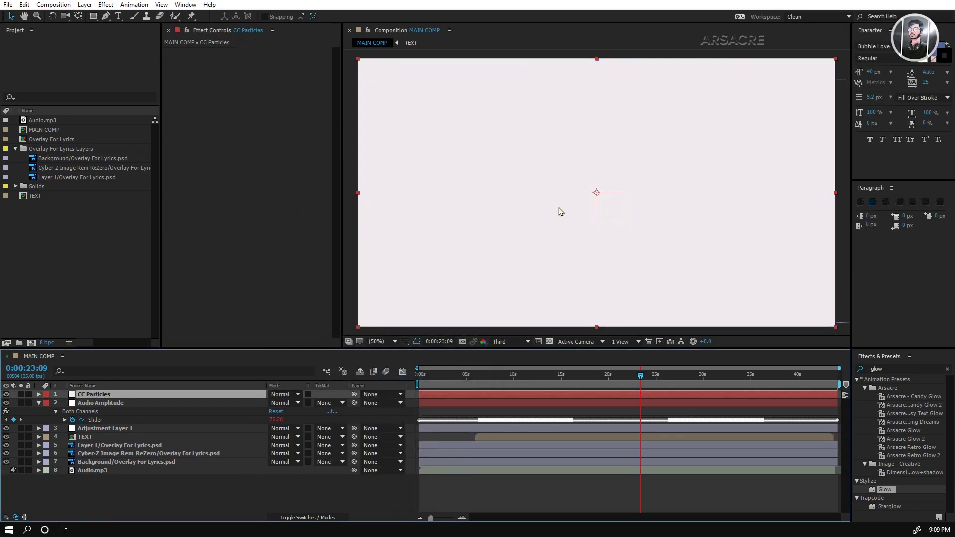
- Find the CC Particle World effect and apply it to the CC Particles layer
left_click(889, 369)
type("CC part")
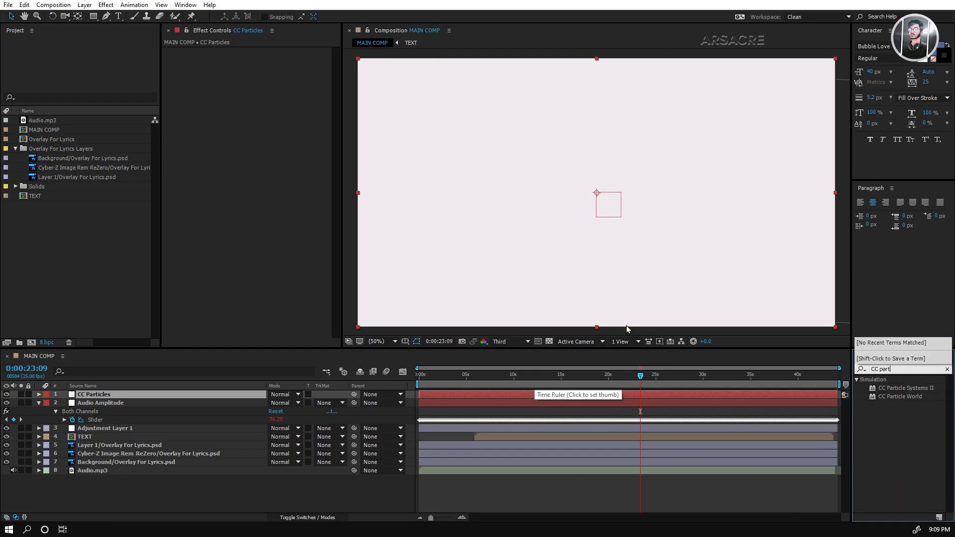
left_click_drag(886, 400, 195, 395)
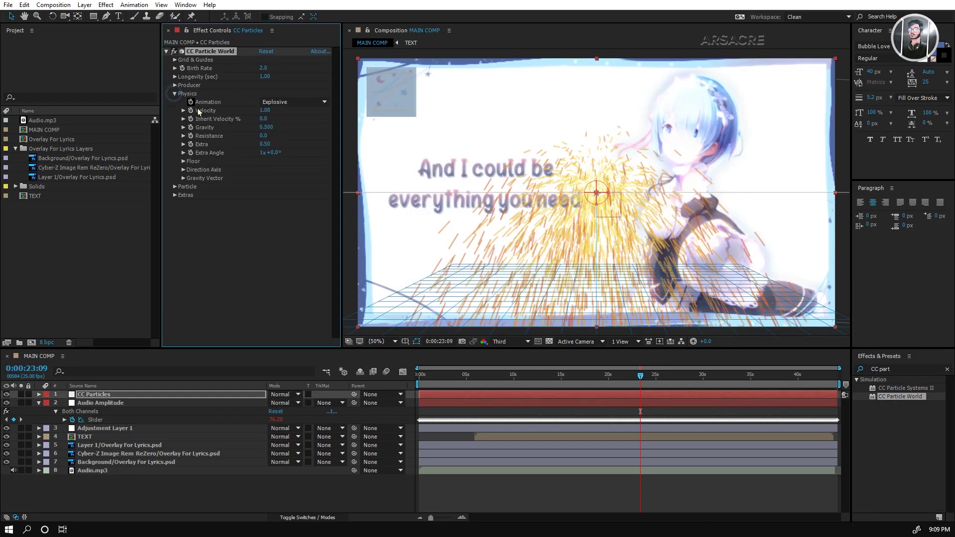
- Set the particle physics Animation to Fractal Omni and the Gravity to 0
left_click(293, 102)
left_click(291, 222)
left_click(266, 127)
type("0")
left_click(170, 96)
left_click(174, 93)
- Change the particle type from Line to a soft sphere, and widen the producer to Radius X 0.845 and Radius Y 0.625
left_click(175, 102)
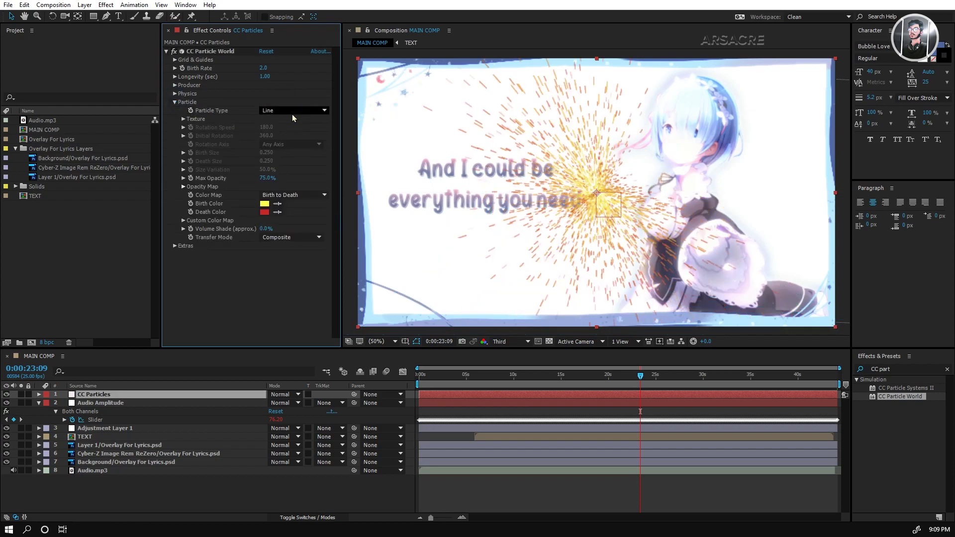
left_click(292, 112)
left_click(274, 336)
left_click(174, 102)
left_click(175, 85)
left_click_drag(266, 119, 215, 166)
key("space")
left_click(647, 377)
- Solo the CC Particles layer and preview the particles around 0:00:24:15
left_click(174, 85)
left_click(175, 102)
key("space")
left_click(651, 376)
left_click(174, 102)
left_click(175, 110)
left_click(21, 395)
key("space")
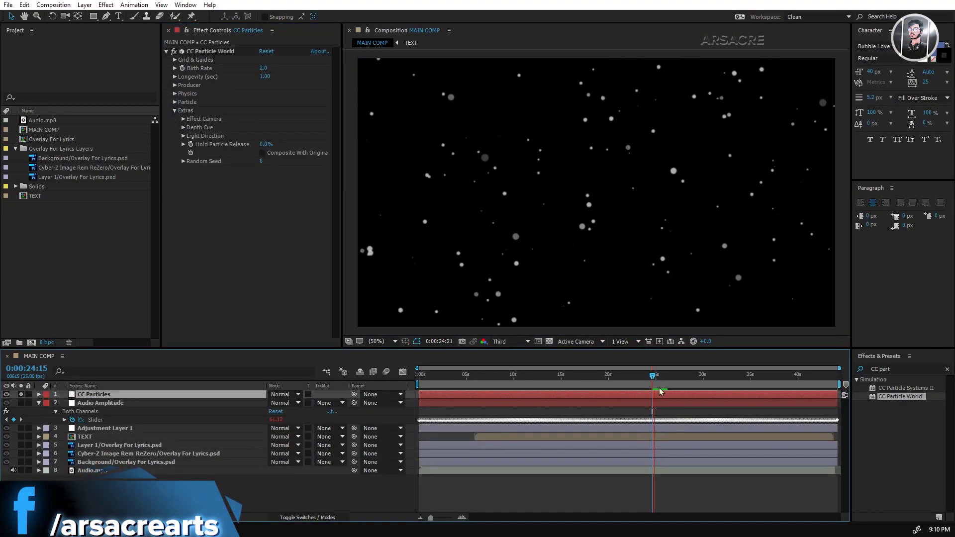
left_click(654, 376)
- Rotate the particle effect camera to X -21°, Y -86° and Z +3.2°, and preview the motion
left_click(183, 119)
mouse_move(276, 136)
left_mouse_down()
mouse_move(250, 136)
mouse_move(308, 145)
mouse_move(234, 157)
mouse_move(289, 136)
mouse_move(274, 154)
left_mouse_up()
key("space")
left_click(656, 376)
key("space")
left_click(650, 376)
- Try the Explosive, Jet Sideways and Viscouse physics animation types, previewing the particle motion
left_click(175, 110)
left_click(175, 93)
left_click(295, 102)
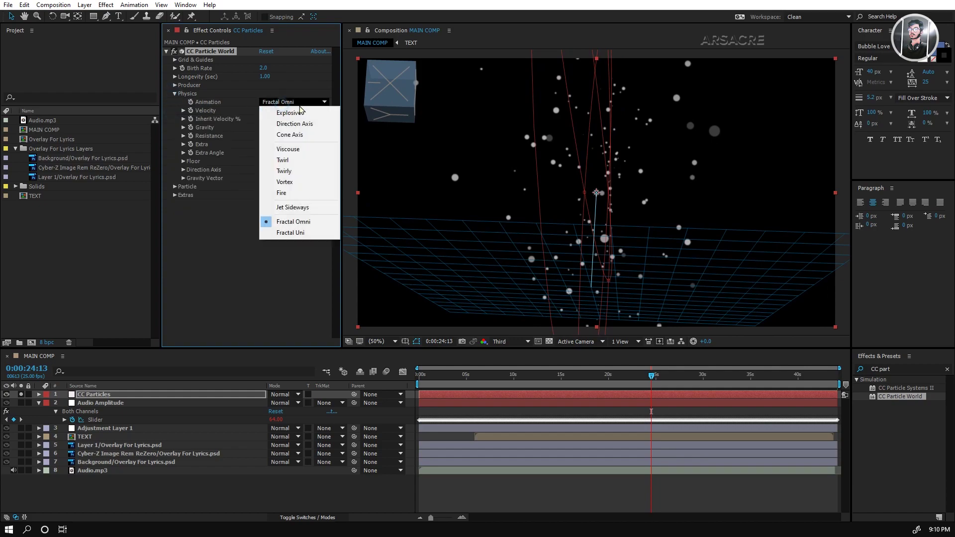
left_click(298, 112)
key("space")
key("space")
left_click(293, 102)
left_click(292, 207)
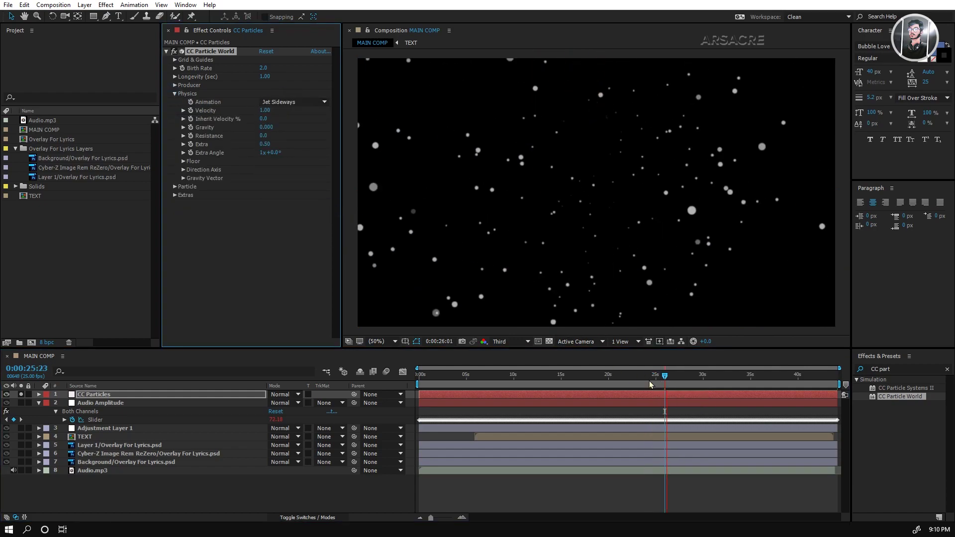
left_click(306, 102)
left_click(288, 148)
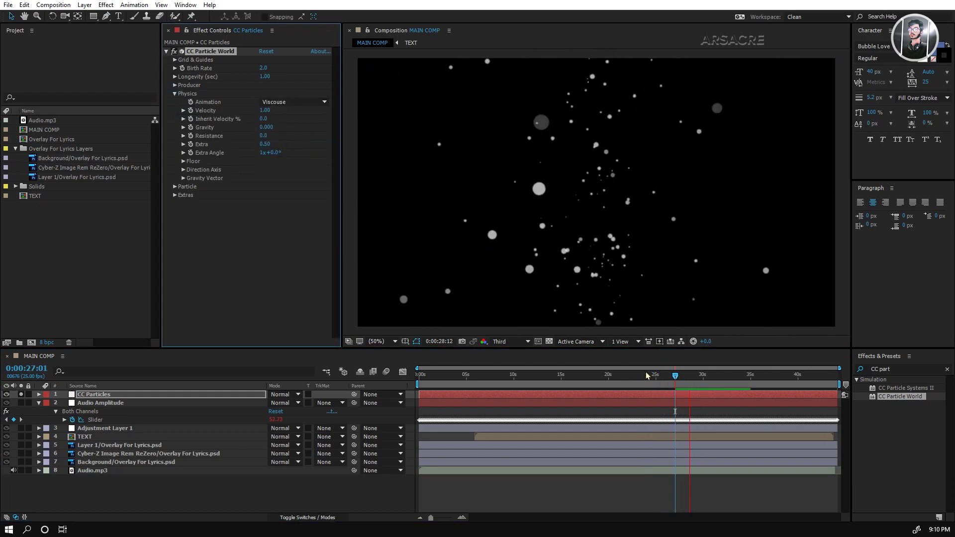
left_click(682, 376)
- Set the particle Velocity to -0.29 and the Birth Rate to 0.4, and preview the motion
left_click_drag(264, 111, 207, 119)
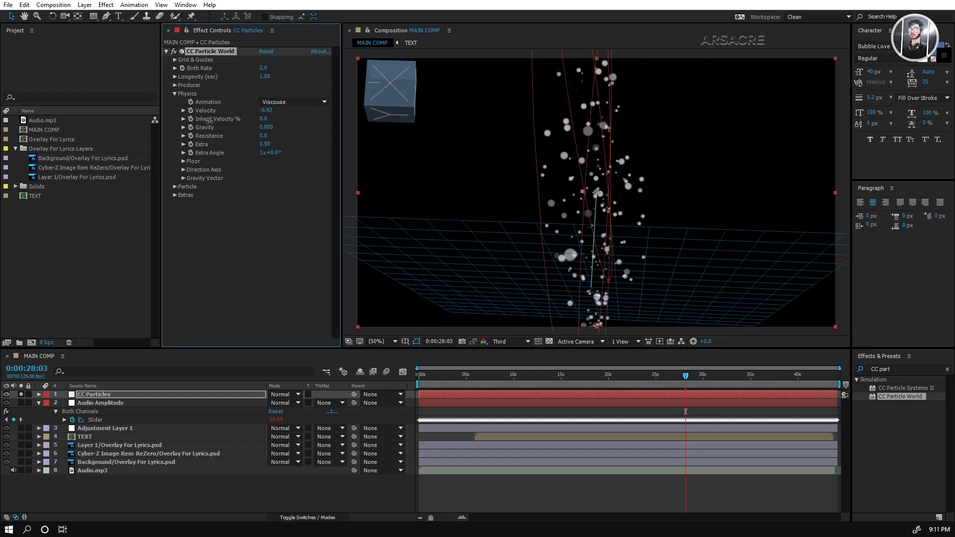
key("space")
left_click(680, 376)
left_click_drag(263, 68, 255, 74)
key("space")
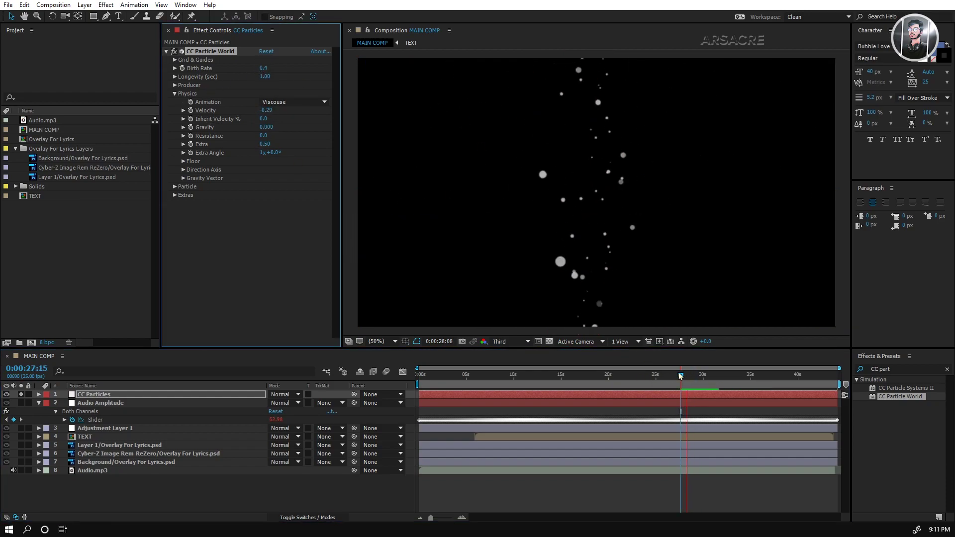
- Set the particle producer's Radius Y to 0.455 and Radius Z to 0.685, and preview the wider spread
left_click(174, 195)
left_click(184, 204)
left_click(176, 86)
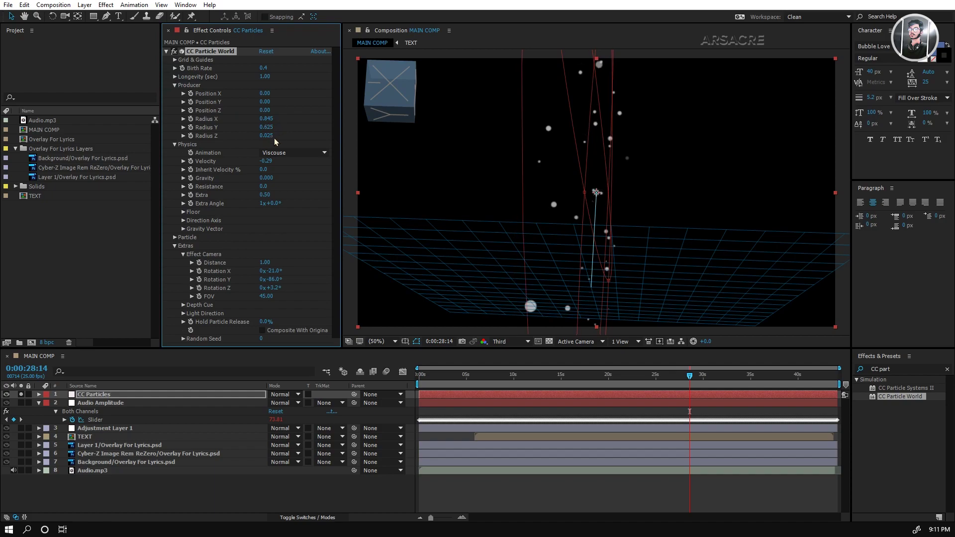
key("space")
left_click(705, 376)
- Switch the particle physics Animation to Explosive and preview it
left_click(294, 153)
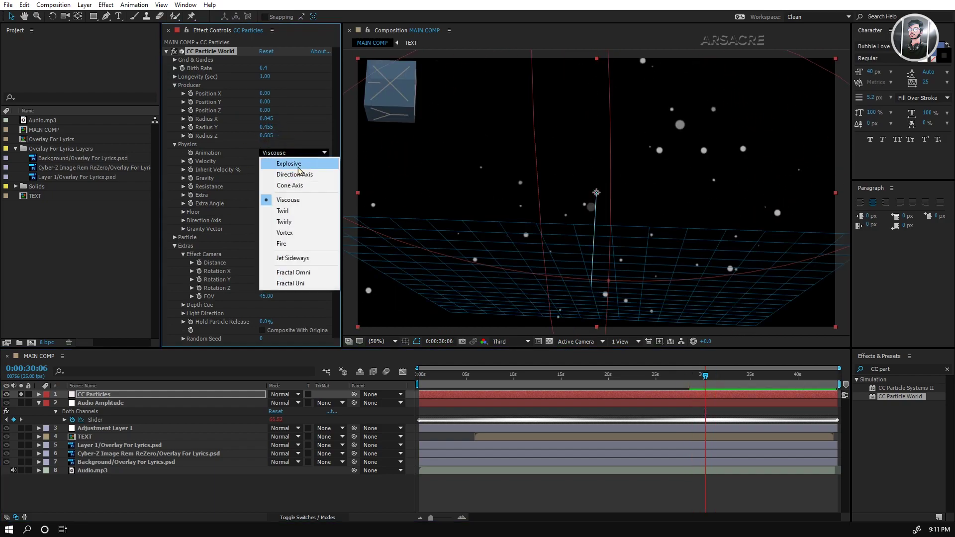
left_click(294, 163)
key("space")
left_click(724, 376)
- Rotate the effect camera to X +79.9° and Y -13.1°, previewing the particle motion after each change
left_click(175, 86)
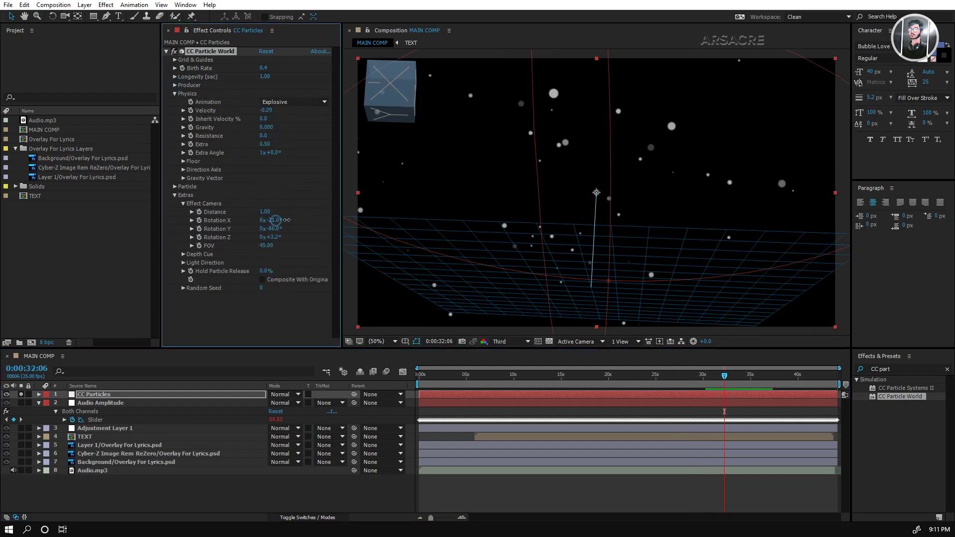
left_click_drag(286, 220, 304, 222)
left_click_drag(648, 378, 639, 381)
key("space")
key("space")
left_click_drag(272, 229, 310, 220)
key("space")
left_click(648, 377)
key("space")
left_click(657, 376)
- Set the particle Velocity to 0.22, preview it, and adjust the Birth Rate to 0.4
left_click_drag(271, 110, 296, 114)
left_click(646, 377)
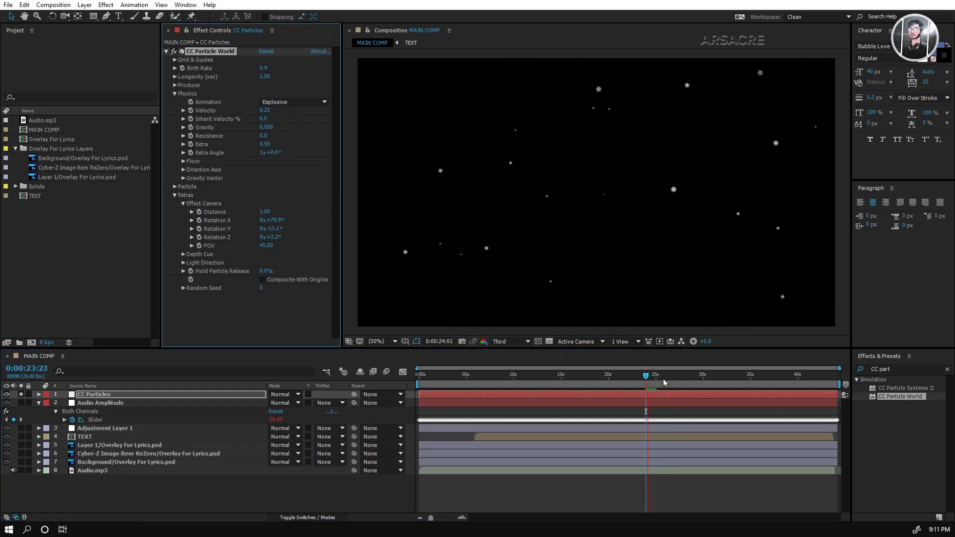
left_click(663, 379)
left_click_drag(263, 68, 269, 71)
- Apply a Gradient Ramp to the CC Particles layer, with a pink start color and a blue end color
left_click(166, 51)
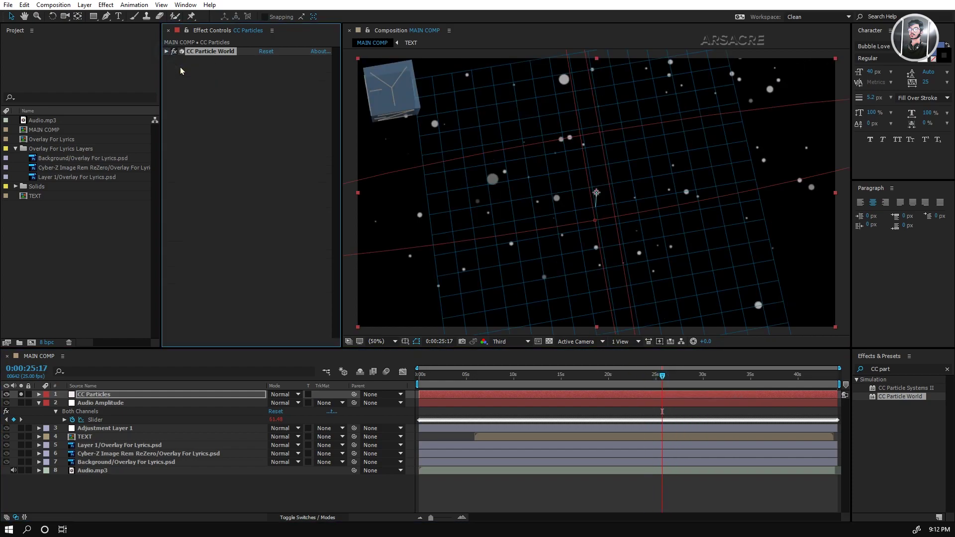
left_click(166, 51)
left_click(166, 51)
left_click(895, 369)
type("amp")
left_click_drag(896, 413, 630, 395)
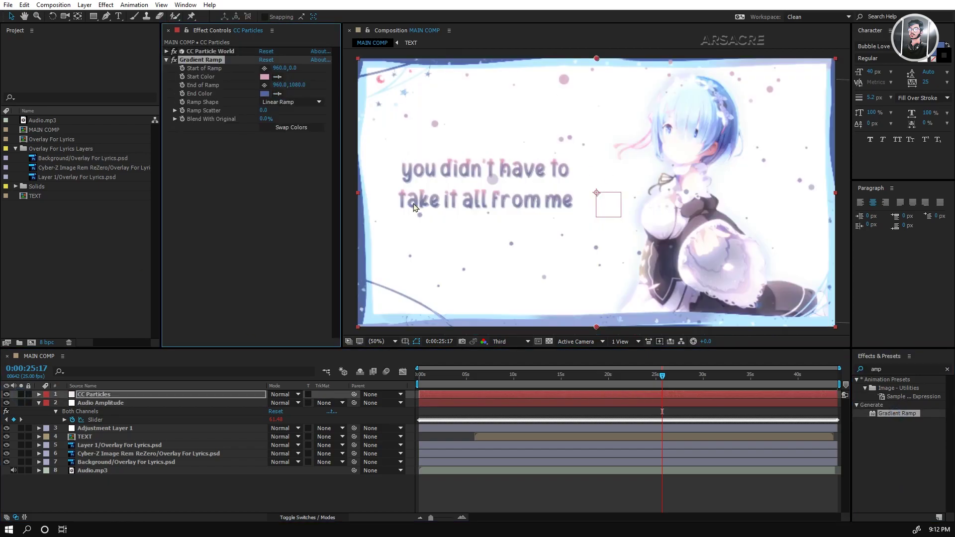
- Move the CC Particles layer between the Rem layer and the Background layer, and preview the composition
left_click_drag(119, 396, 127, 459)
left_click(643, 380)
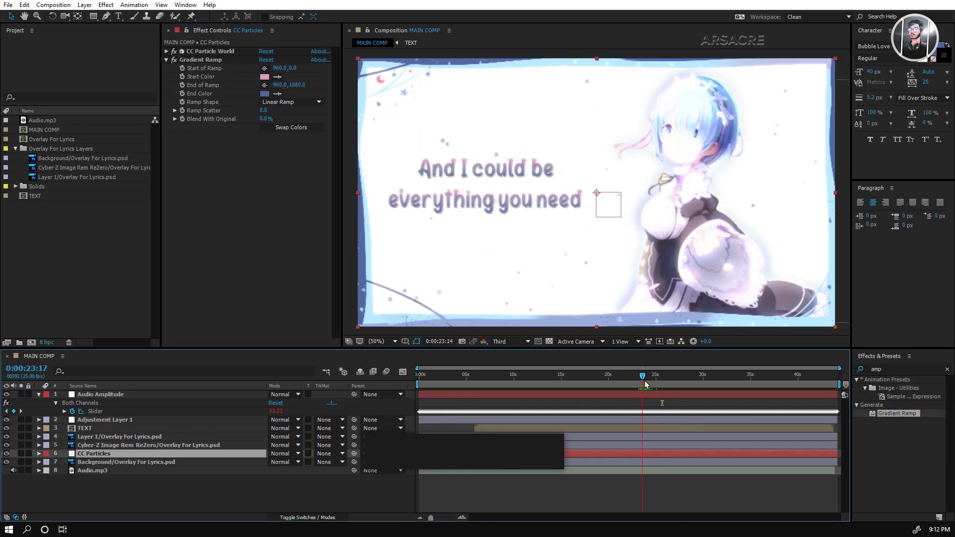
left_click(166, 60)
left_click(166, 52)
key("space")
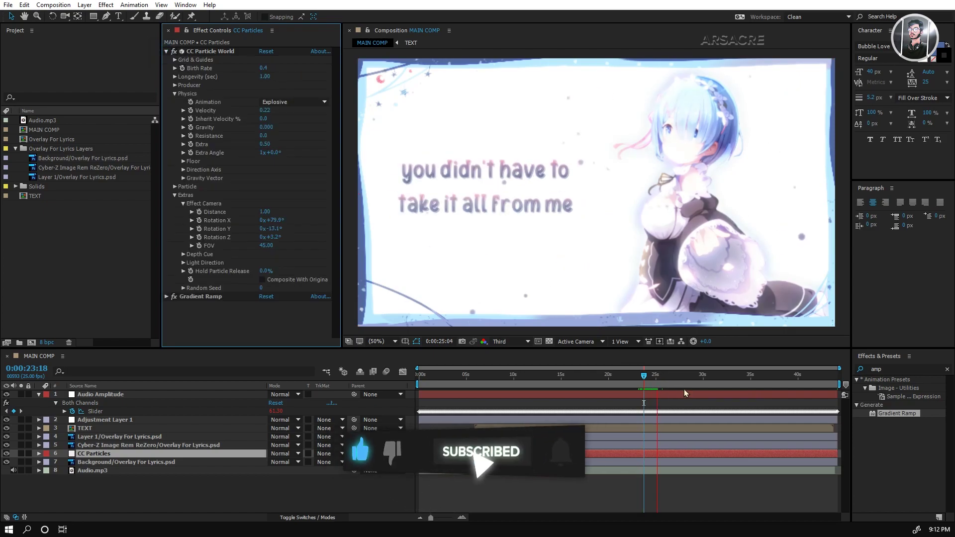
key("space")
- Mask the CC Particles layer to the half containing Rem, curve the mask's inner edge, and set its feather to 60 pixels
key("w")
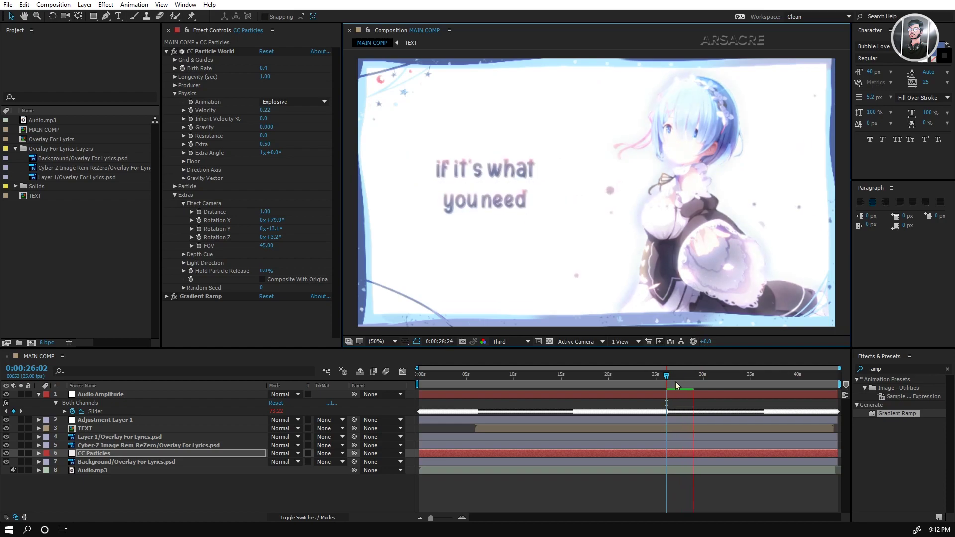
left_click_drag(677, 381, 693, 381)
scroll(620, 93, "down", 2)
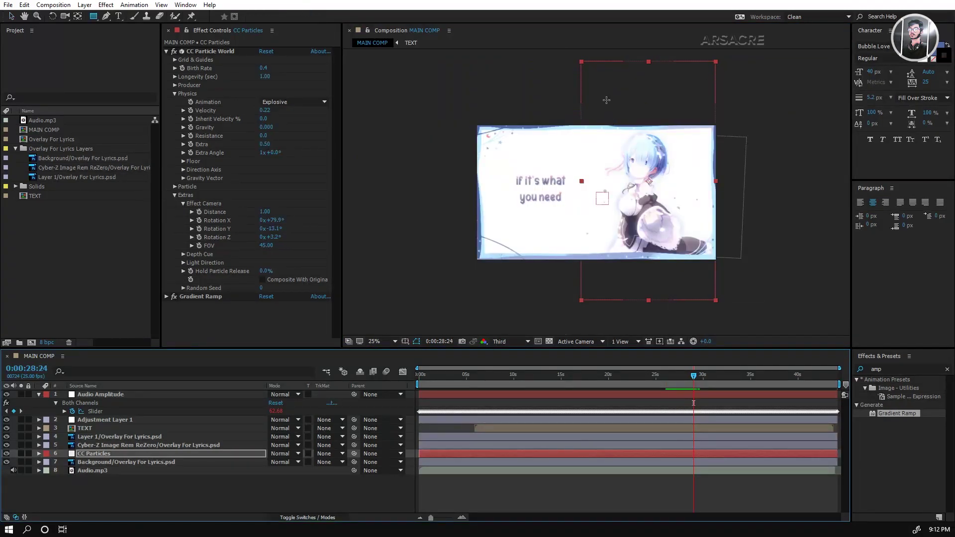
key("g")
left_click(628, 90)
left_click_drag(596, 186, 606, 220)
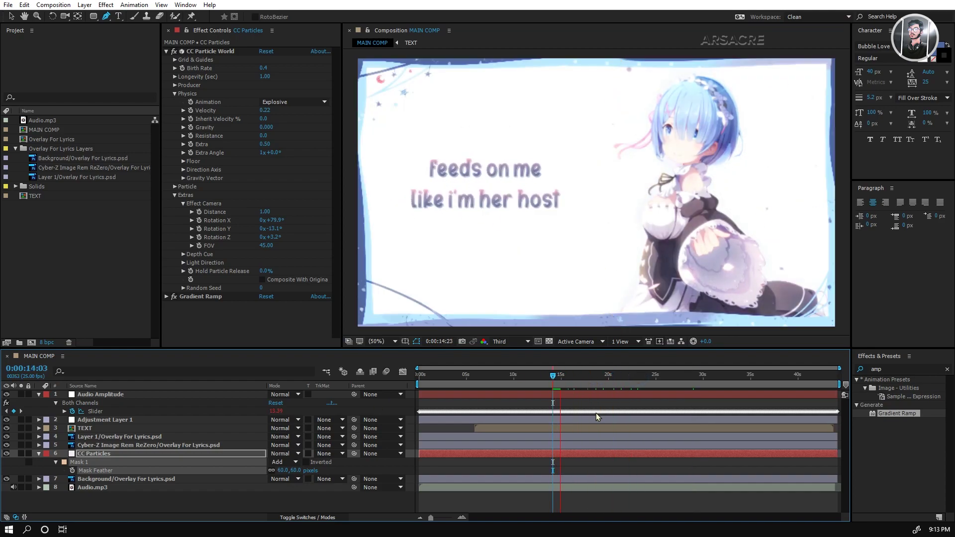
- Set the CC Particle World Longevity to 4 seconds and preview the particles
left_click(265, 77)
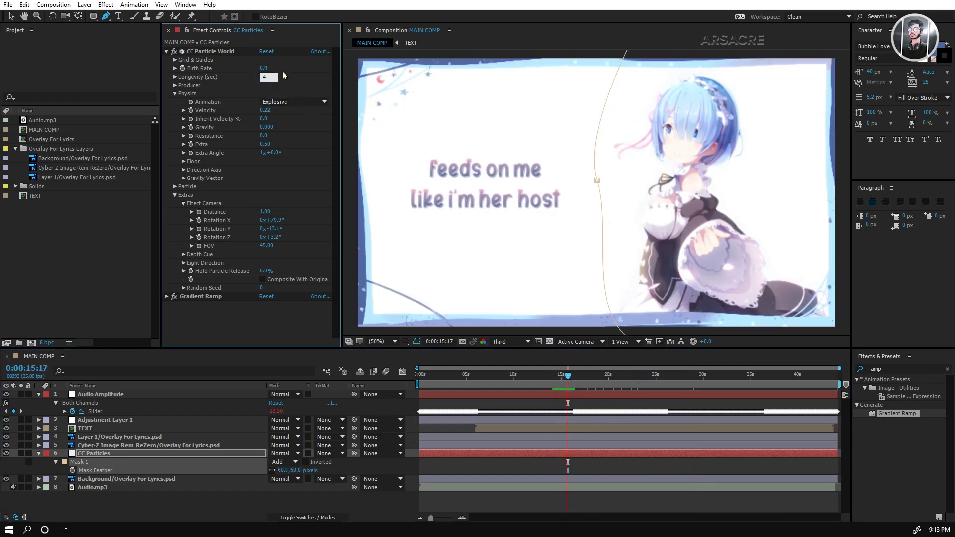
key("space")
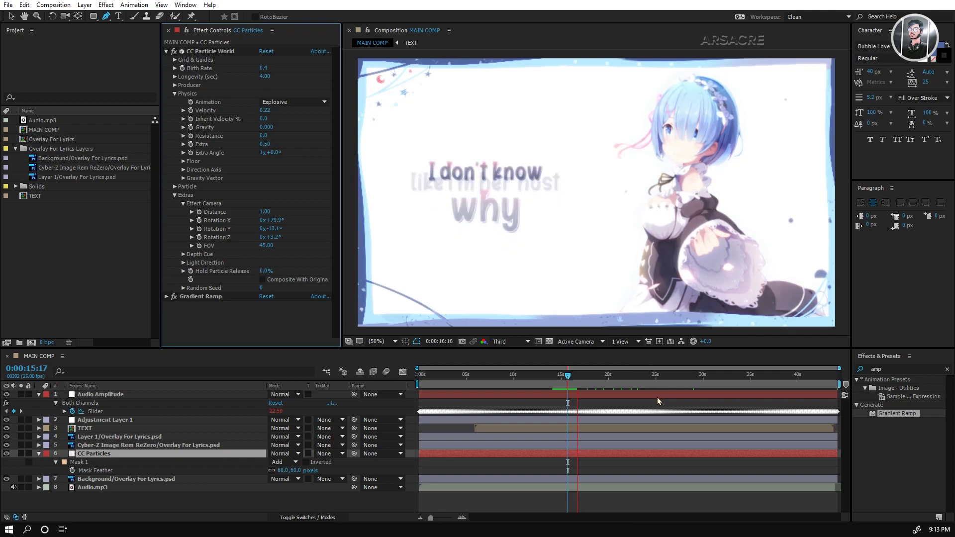
left_click(584, 377)
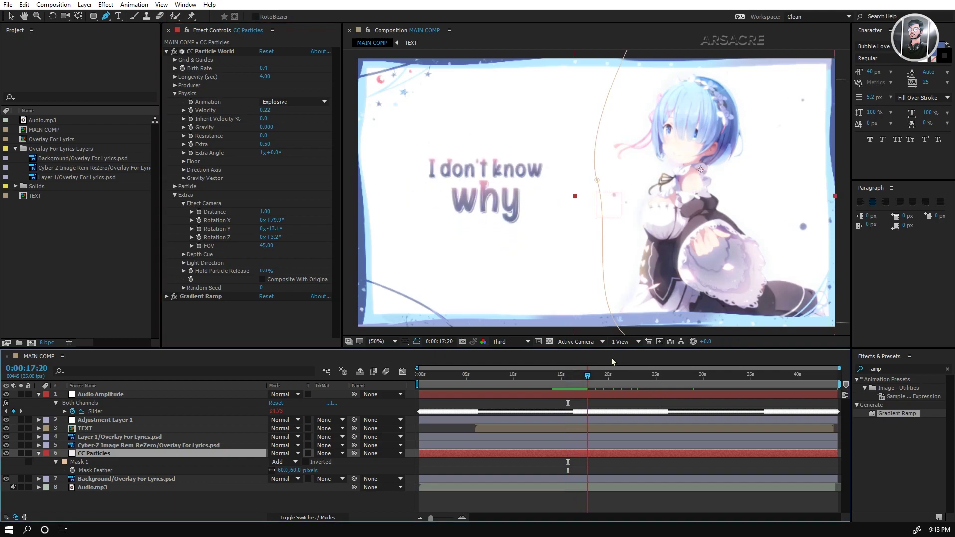
- Shift the CC Particles layer slightly down in the frame, check it in the preview, and place it above the Rem layer
left_click_drag(762, 183, 766, 194)
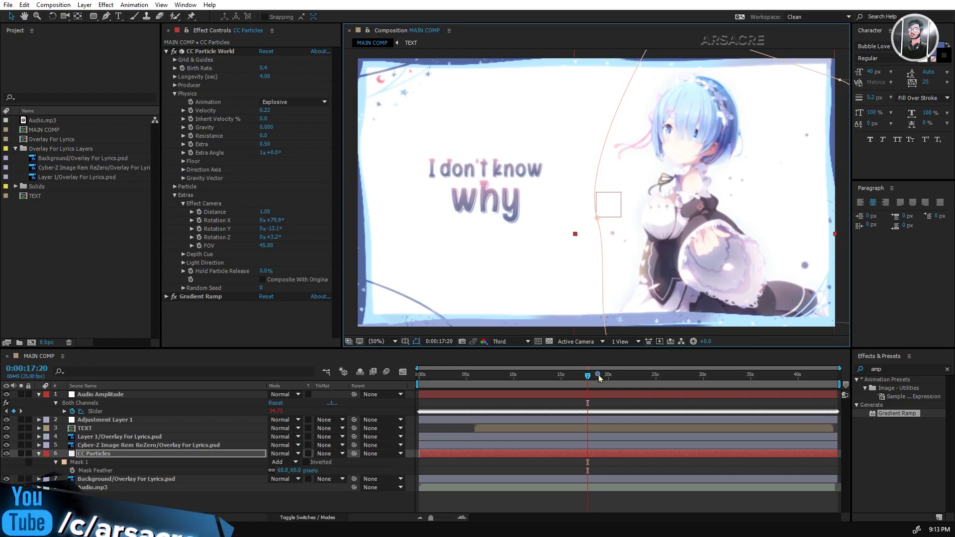
mouse_move(599, 377)
left_mouse_down()
mouse_move(622, 381)
mouse_move(613, 388)
left_mouse_up()
left_click_drag(126, 461, 141, 449)
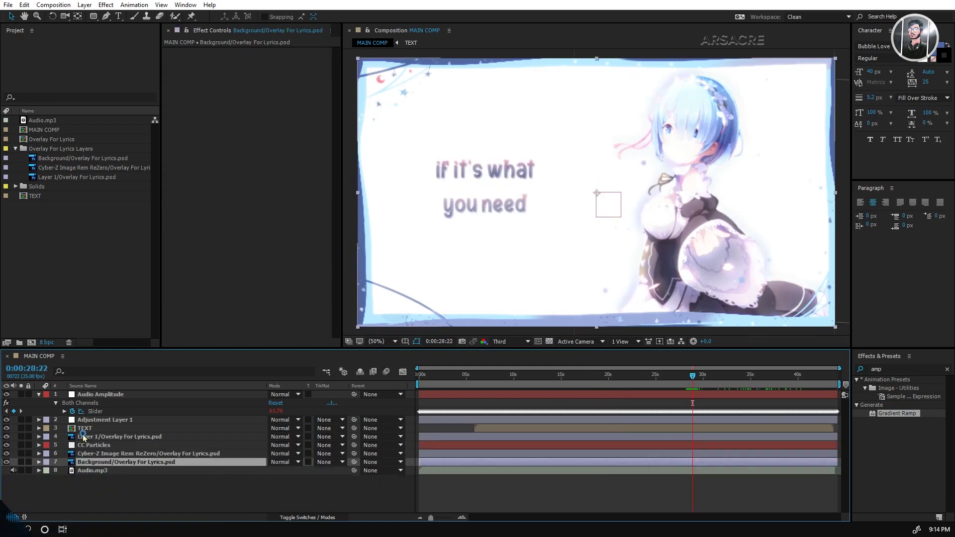
- Rename the Layer 1 layer as Overlay and the Background layer as WHITE, and bring Overlay to the top of the layer stack
left_click(96, 437)
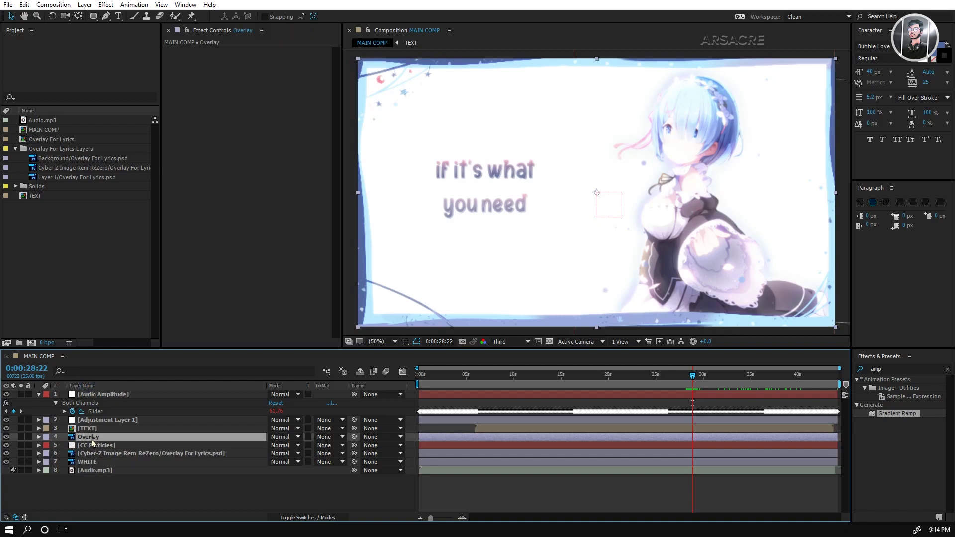
key("ctrl+shift+bracketright")
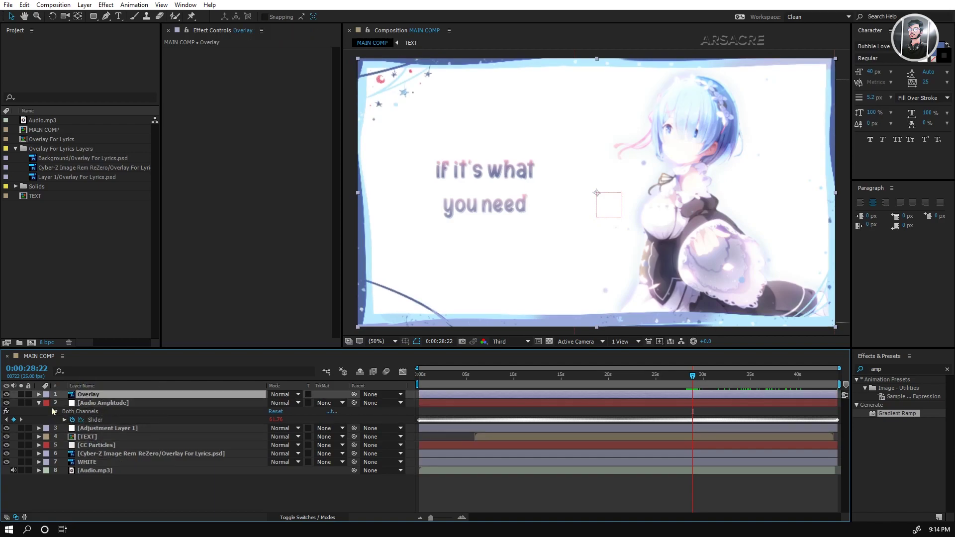
left_click(39, 403)
left_click(100, 404)
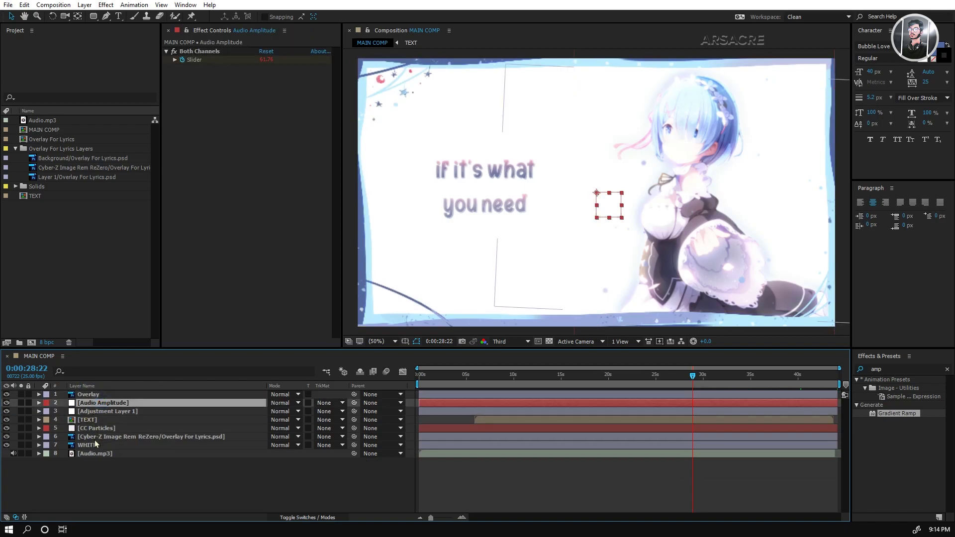
- Apply a Transform effect to Adjustment Layer 1, collapse the Glow settings, and set the Transform Scale to 102
left_click(108, 411)
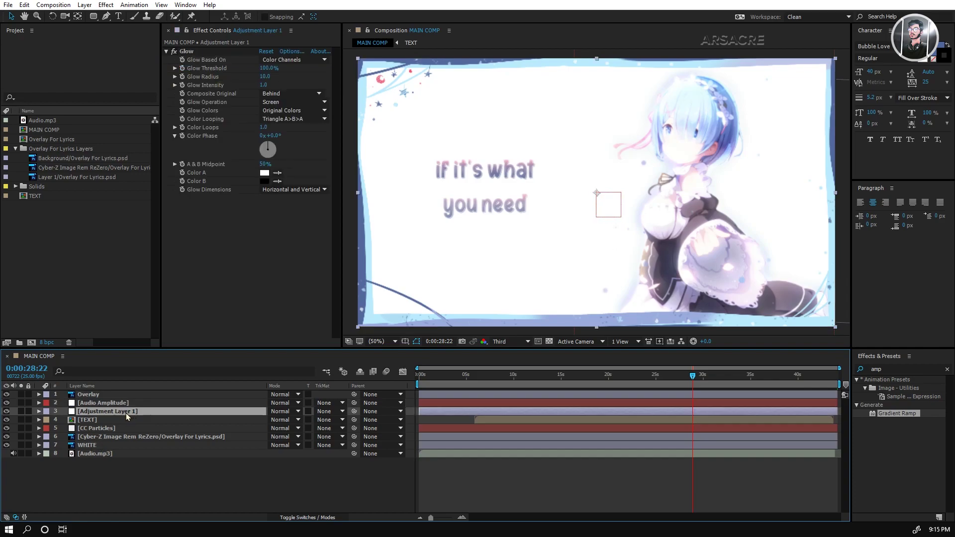
left_click(906, 367)
type("tra")
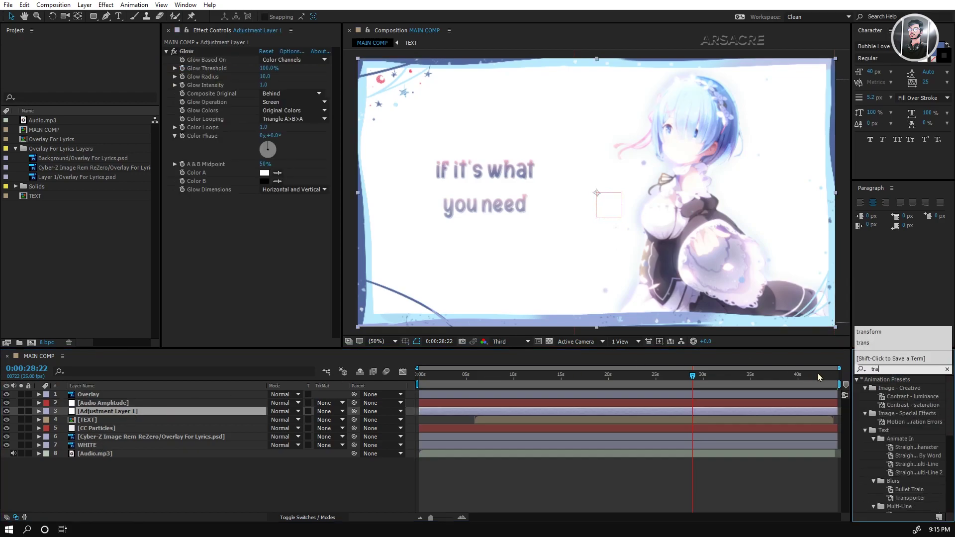
type("nsform")
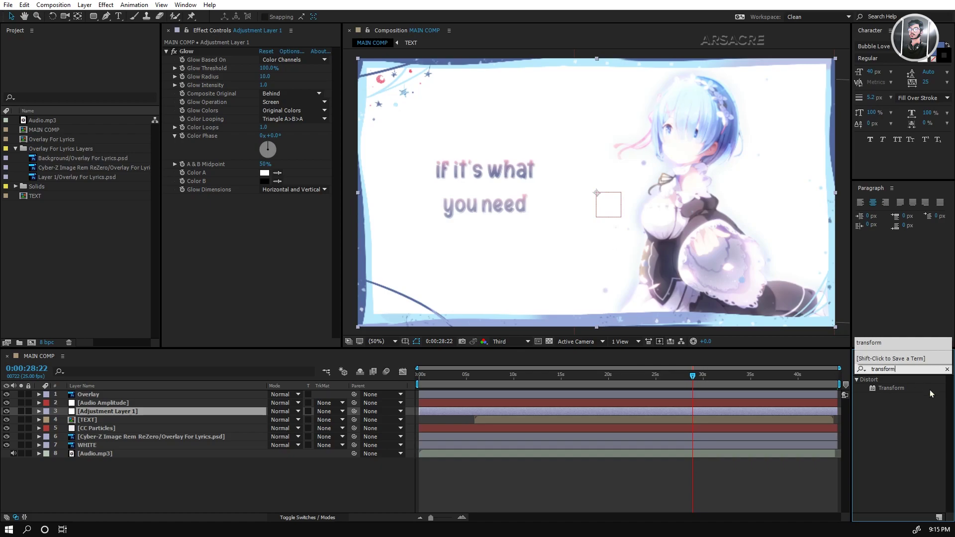
left_click_drag(896, 388, 110, 411)
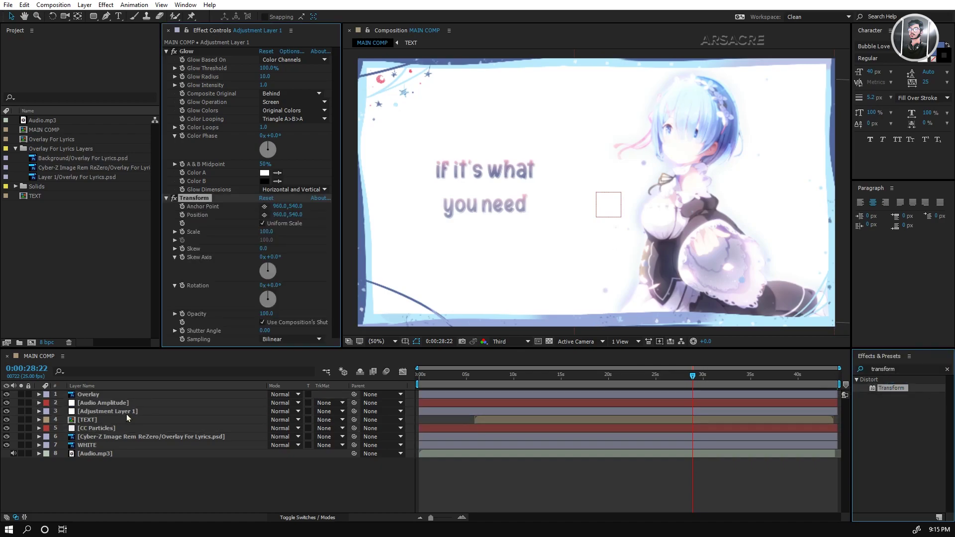
left_click(166, 51)
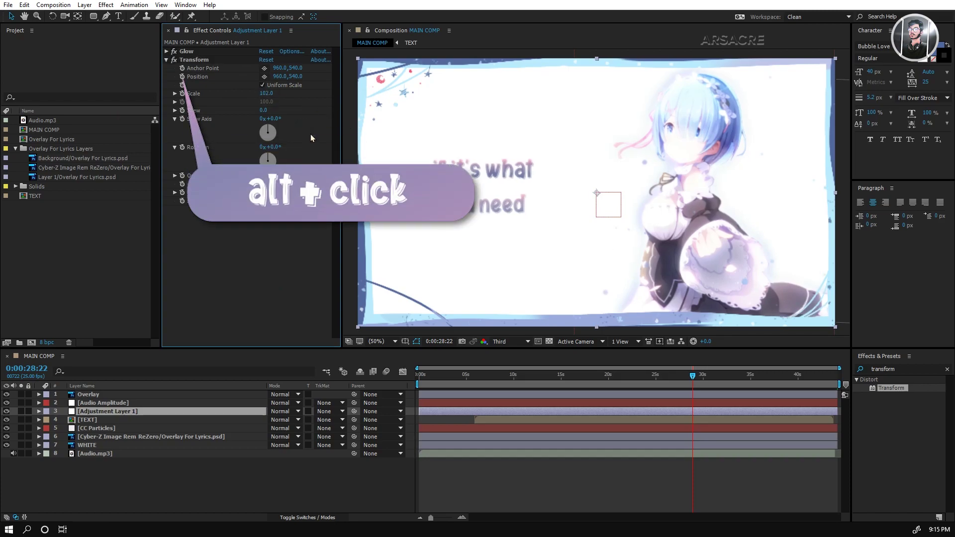
- Add the expression wiggle(2,16) to the Transform effect's Position and preview the motion around 28 seconds
left_click(182, 77, "alt")
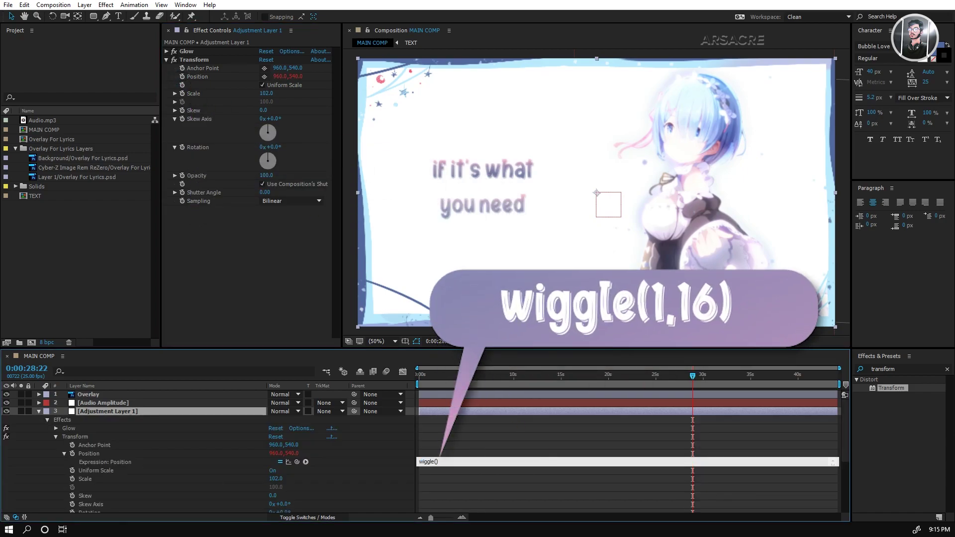
left_click(496, 456)
left_click(685, 378)
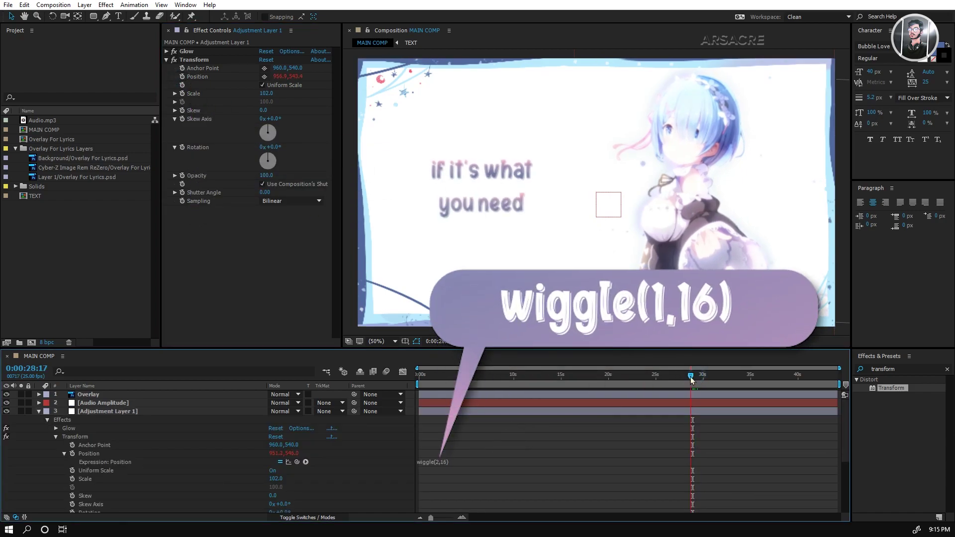
left_click_drag(684, 380, 689, 380)
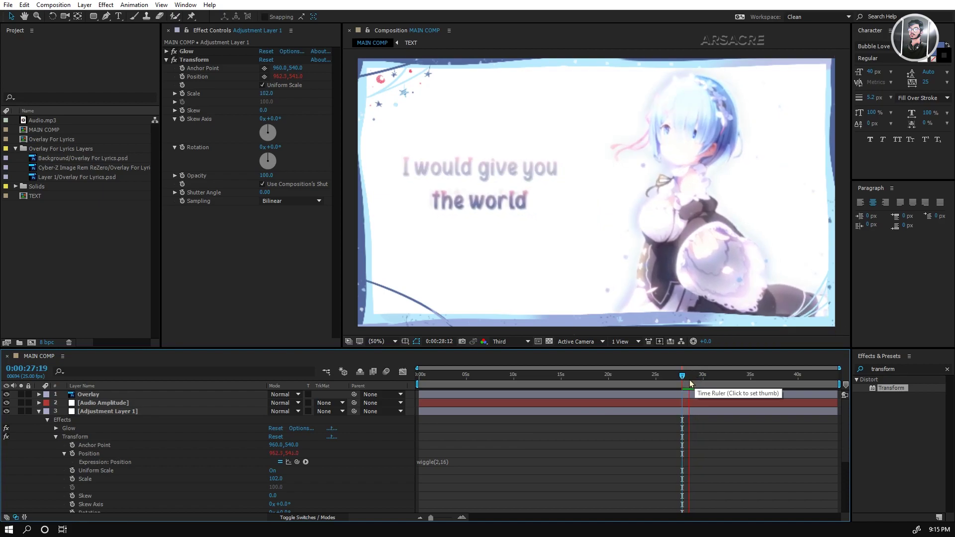
- Change the Position expression to wiggle(1,16) and preview the composition
left_click(440, 462)
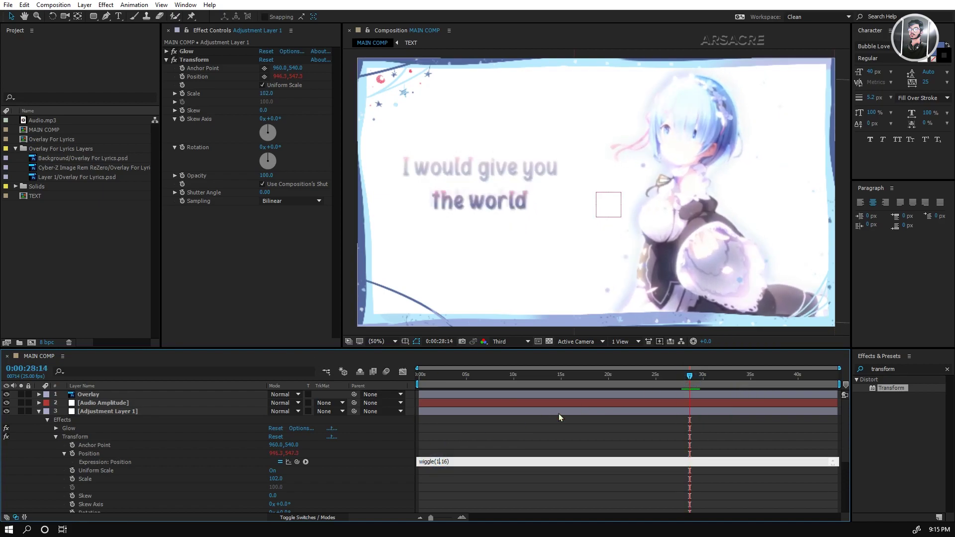
left_click(579, 411)
key("space")
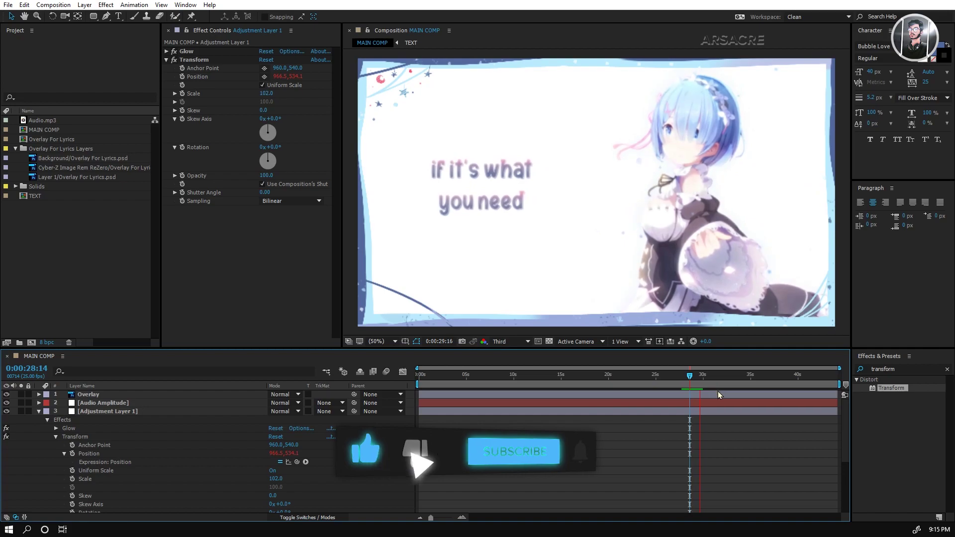
- Add the expression wiggle(0.5,5) to the Transform effect's Rotation and set its Scale to 105
left_click(182, 147, "alt")
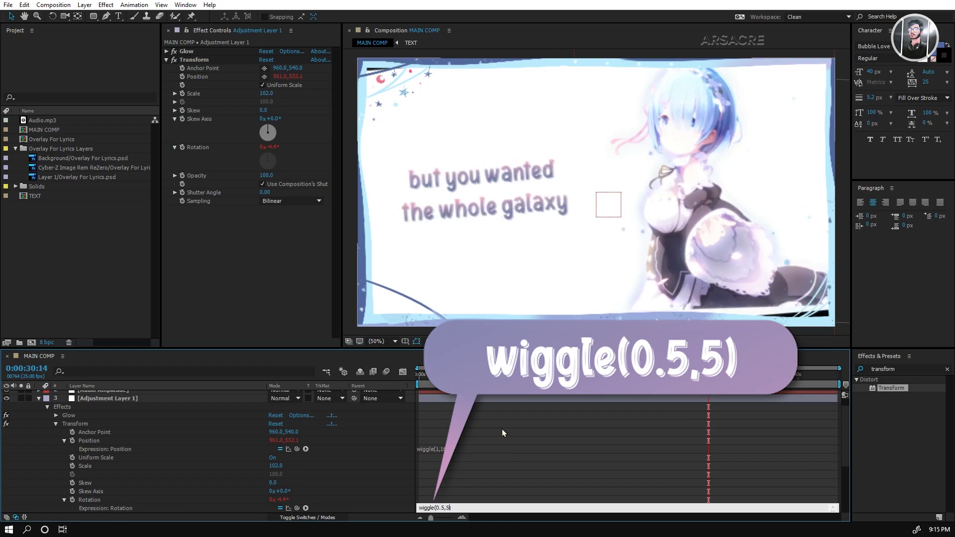
left_click(523, 422)
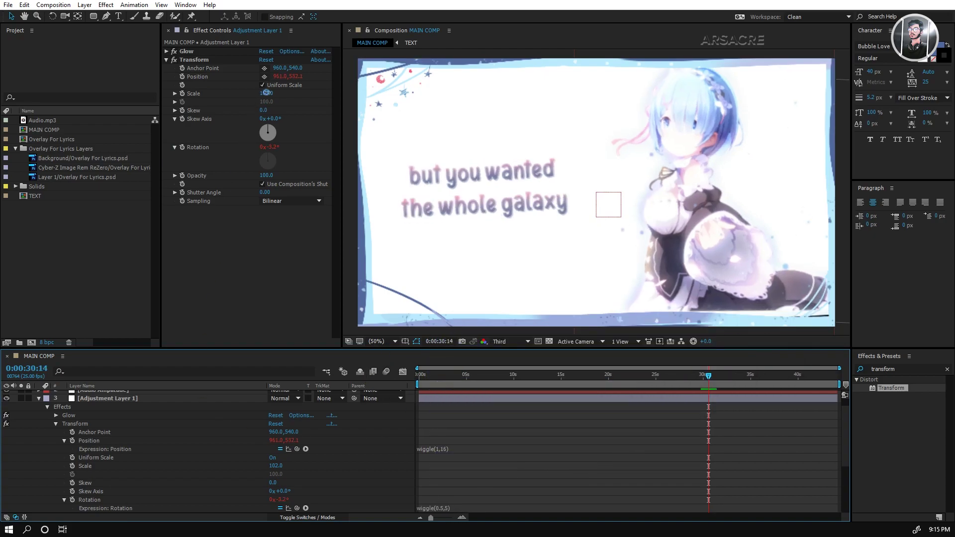
left_click(266, 93)
type("105")
left_click(520, 438)
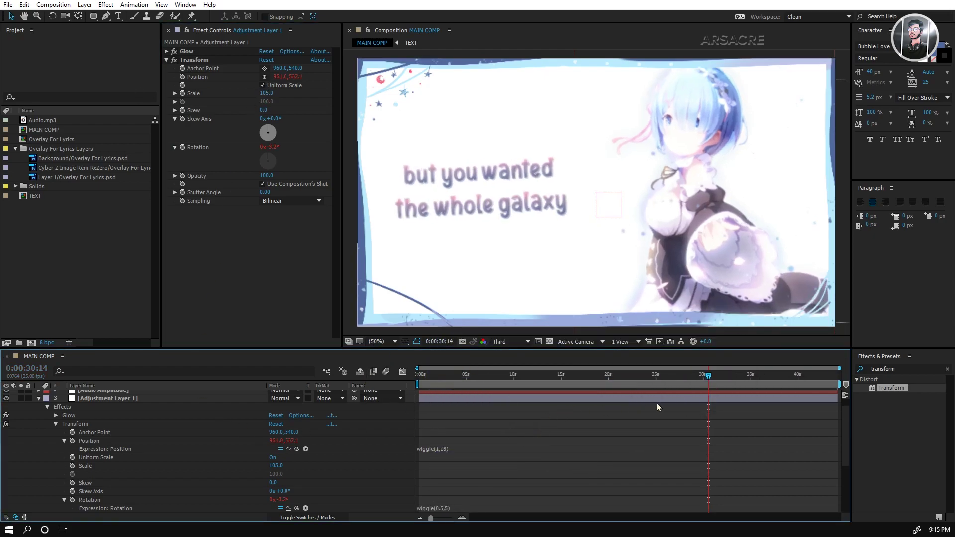
- Select all layers, show only their keyframed properties, and check the wiggle motion around 29 seconds
key("ctrl+a")
key("u")
left_click_drag(711, 376, 702, 376)
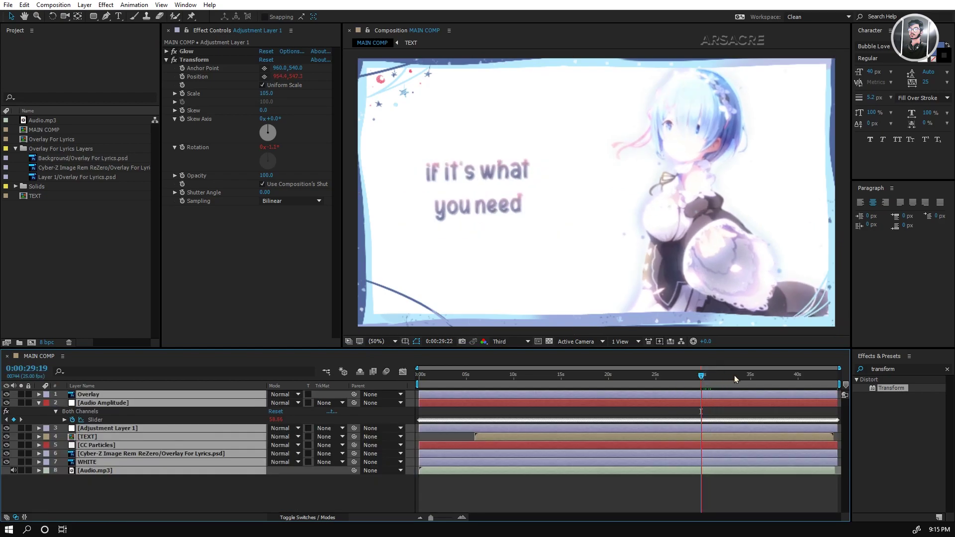